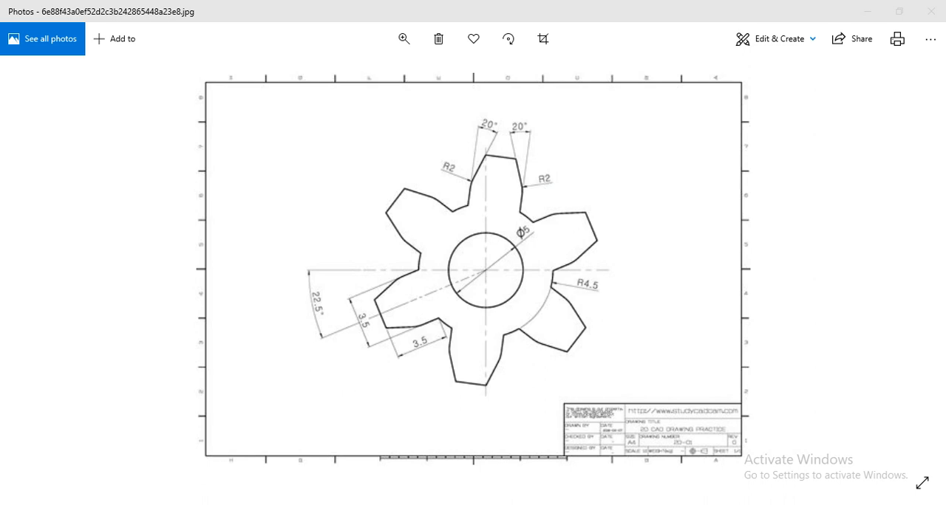
- Switch to AutoCAD and configure the drawing units as decimal with 0.00 length precision and millimetres, consulting the gear reference image
{"action": "mouse_move", "coordinate": [188, 504]}
{"action": "left_click", "coordinate": [189, 475]}
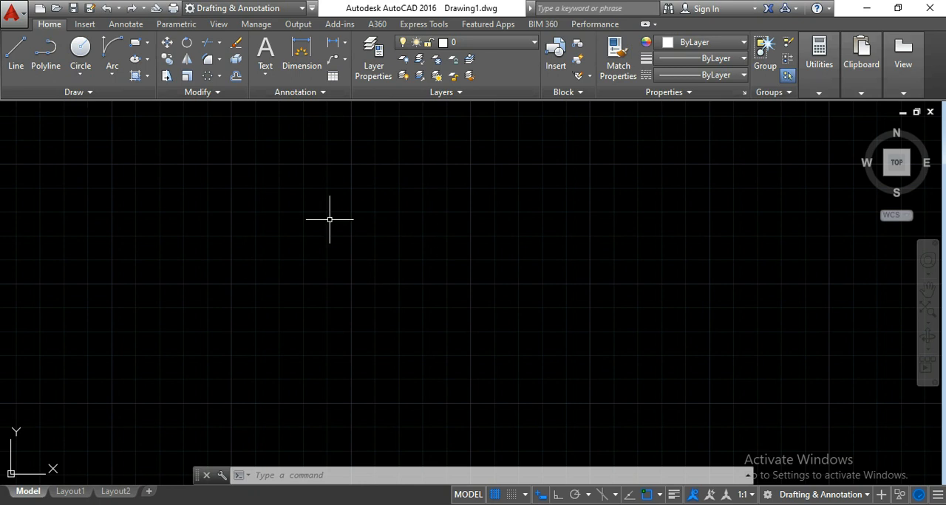
{"action": "left_click", "coordinate": [11, 14]}
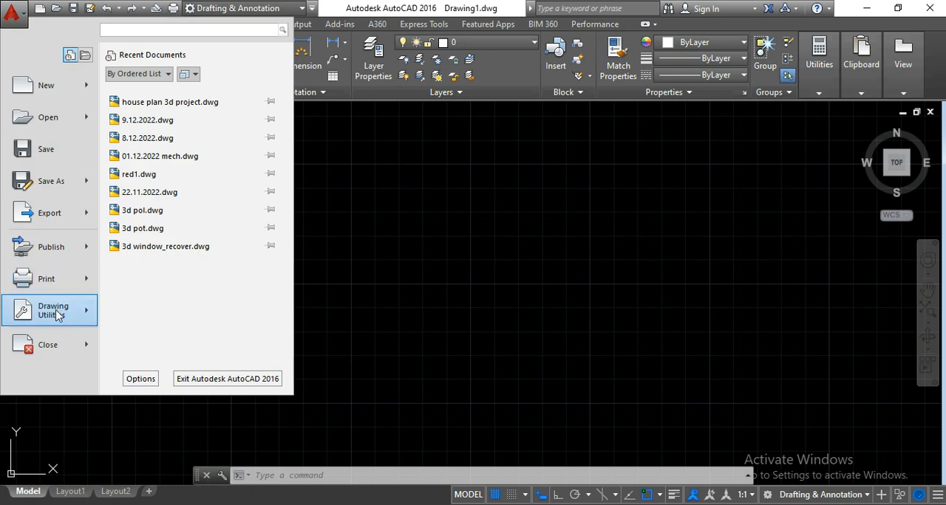
{"action": "mouse_move", "coordinate": [58, 315]}
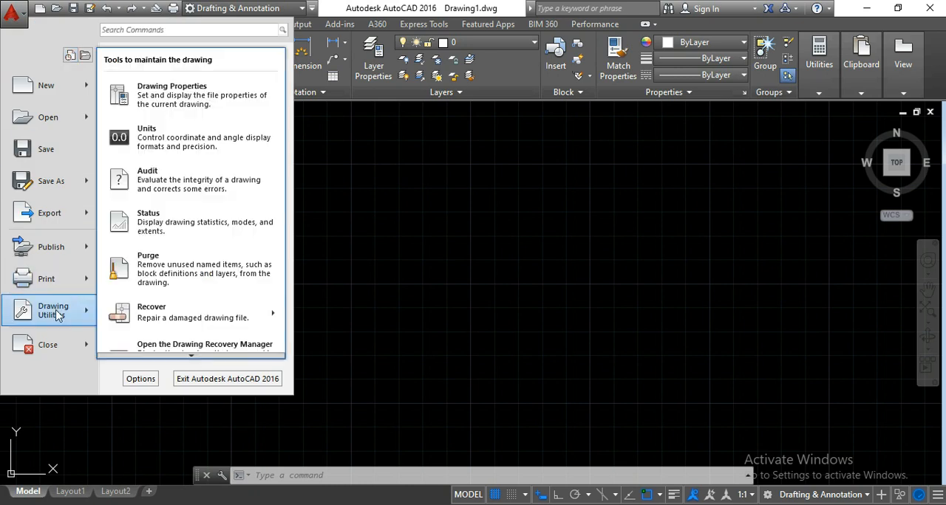
{"action": "left_click", "coordinate": [177, 142]}
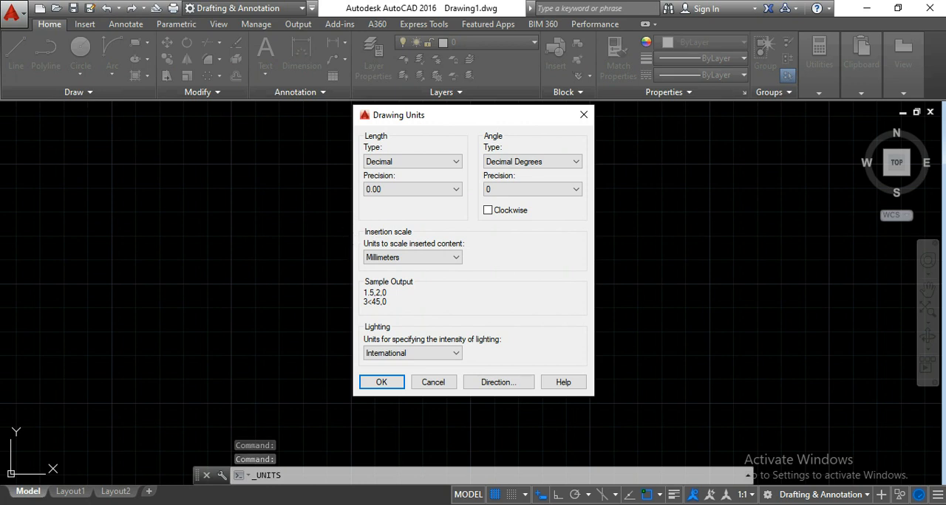
{"action": "left_click", "coordinate": [238, 504]}
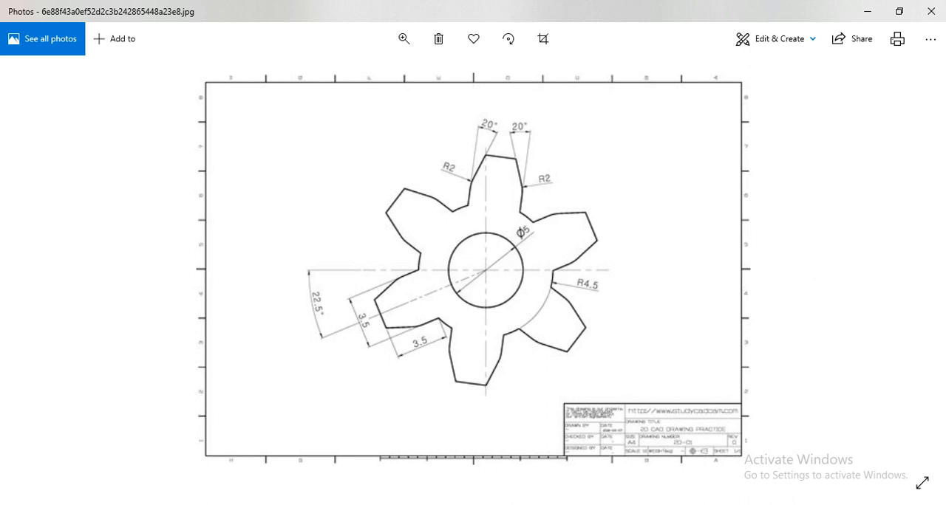
{"action": "left_click", "coordinate": [296, 504]}
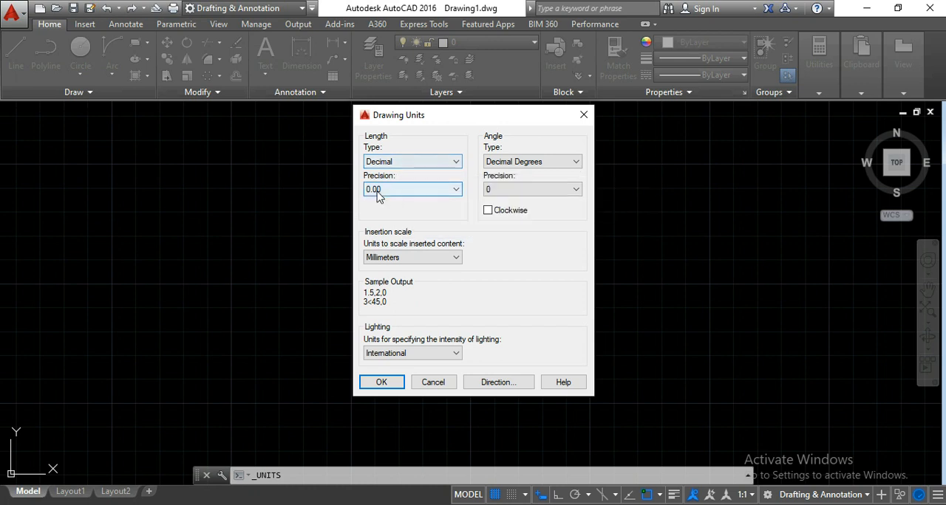
{"action": "left_click", "coordinate": [397, 190]}
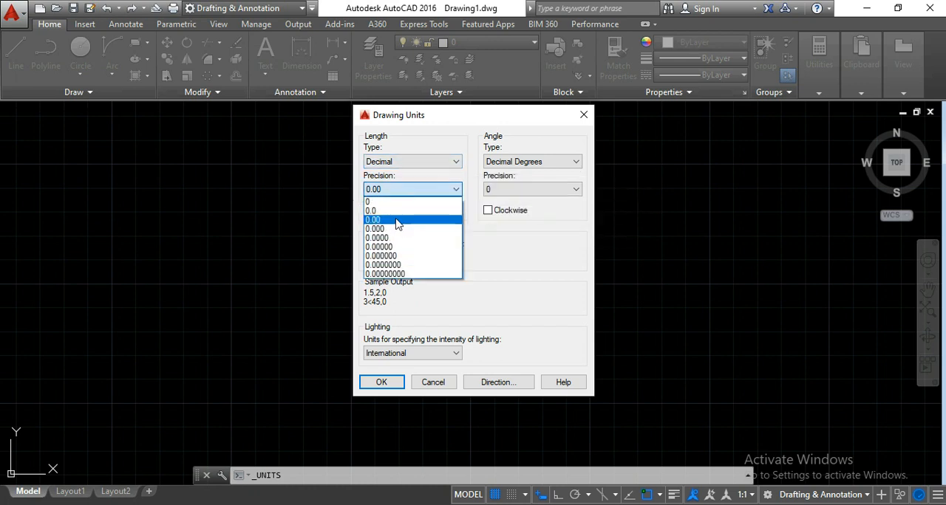
{"action": "left_click", "coordinate": [395, 220]}
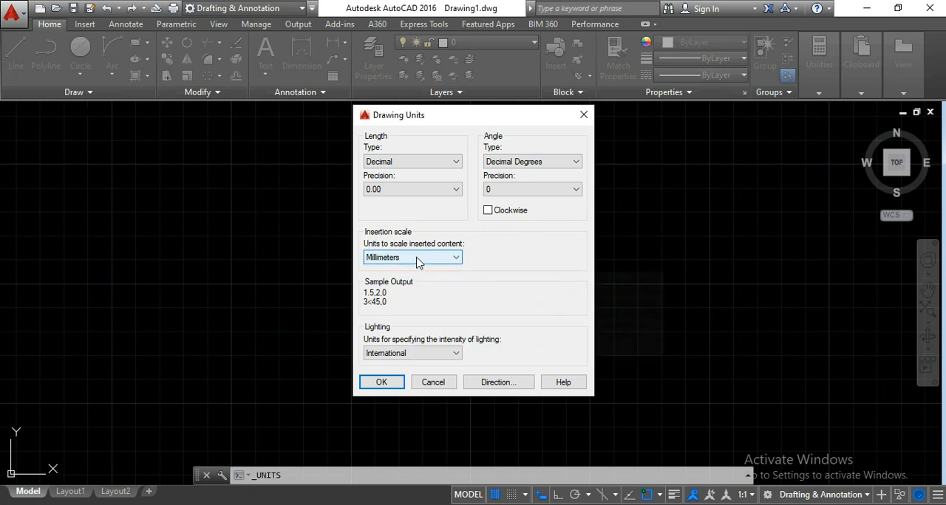
{"action": "left_click", "coordinate": [387, 391]}
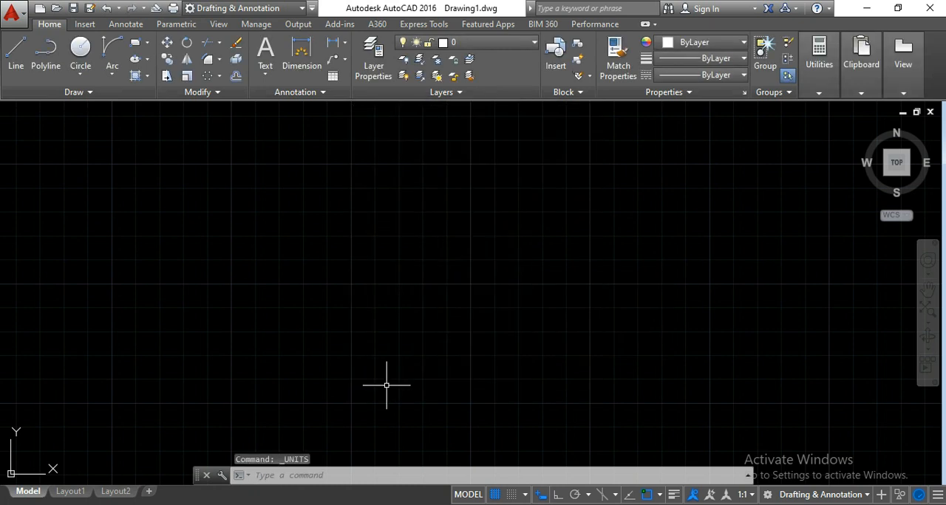
- Modify the ISO-25 dimension style to use decimal primary units with 0.00 precision, and make that style current
{"action": "type", "text": "d"}
{"action": "key", "text": "Escape"}
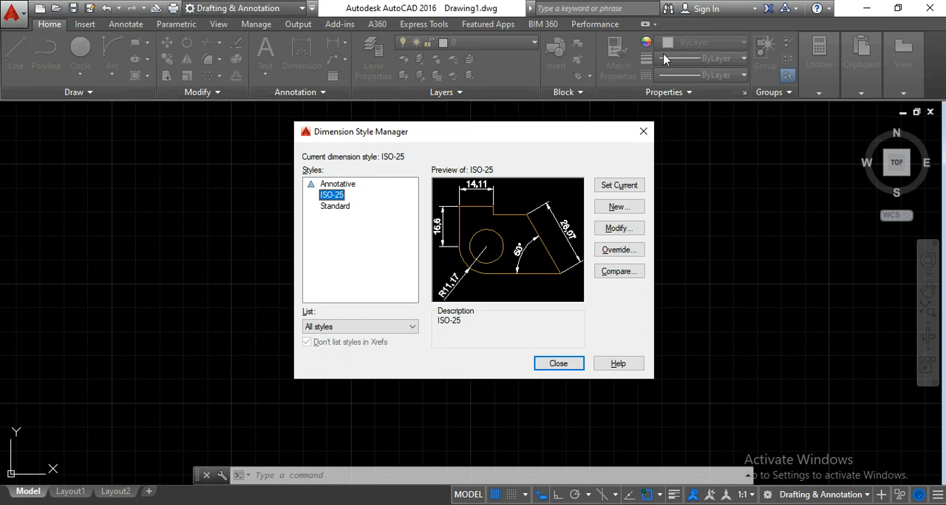
{"action": "left_click", "coordinate": [612, 235]}
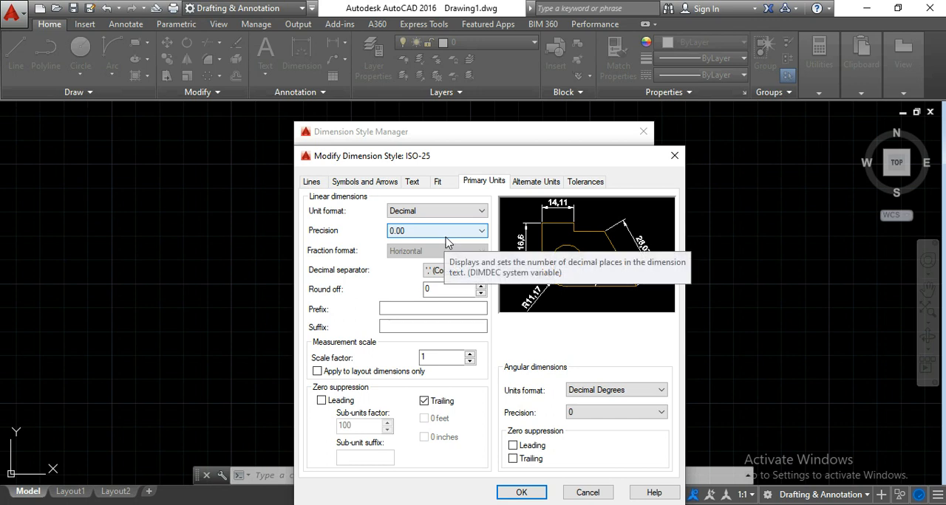
{"action": "left_click", "coordinate": [522, 492]}
{"action": "left_click", "coordinate": [624, 186]}
{"action": "left_click", "coordinate": [563, 363]}
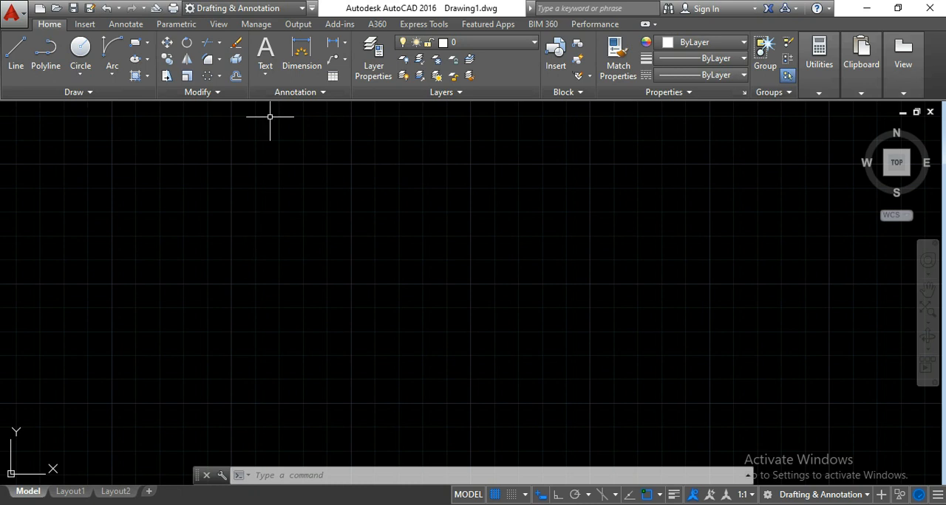
- Start attaching a reference file and browse drive F: through aartigallery, tutorials 2021 and tutorial images to the 2d folder
{"action": "left_click", "coordinate": [219, 24]}
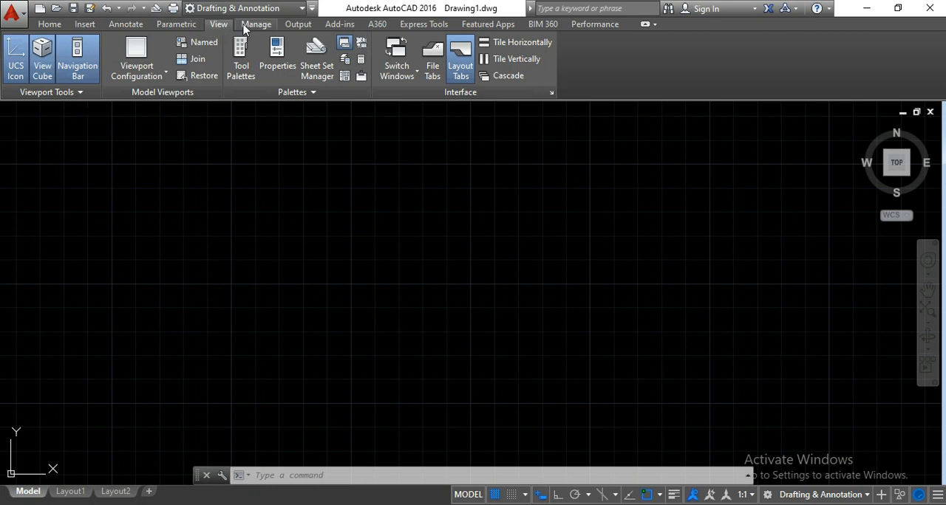
{"action": "left_click", "coordinate": [82, 26]}
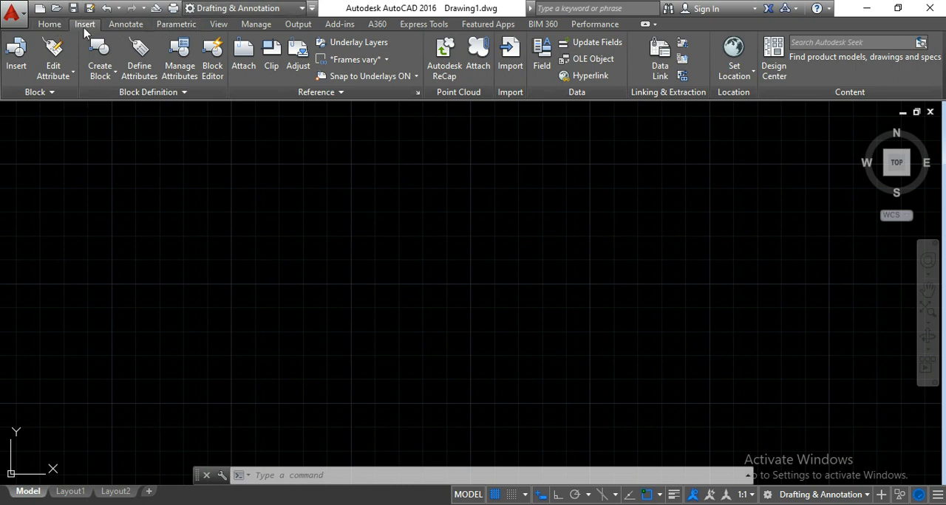
{"action": "left_click", "coordinate": [243, 65]}
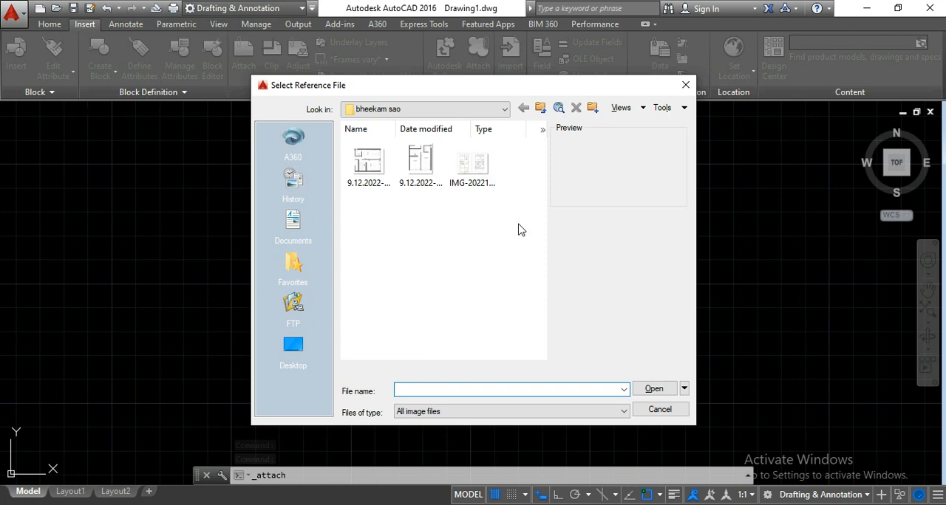
{"action": "left_click", "coordinate": [452, 111]}
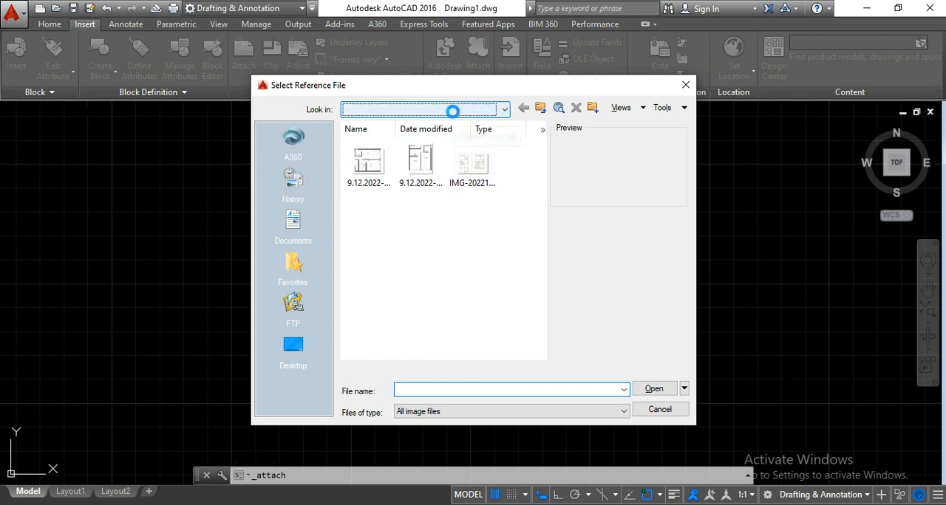
{"action": "left_click", "coordinate": [446, 164]}
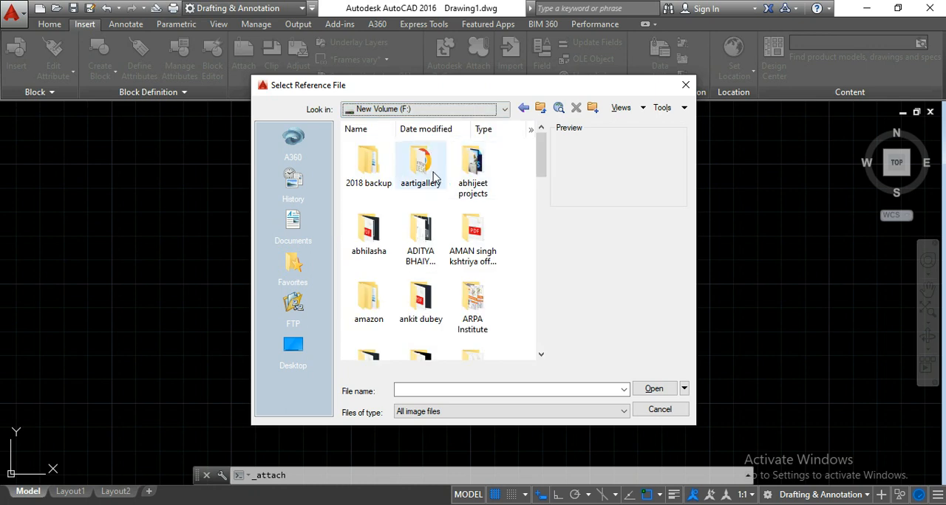
{"action": "double_click", "coordinate": [432, 171]}
{"action": "scroll", "coordinate": [482, 317], "scroll_direction": "down", "scroll_amount": 5}
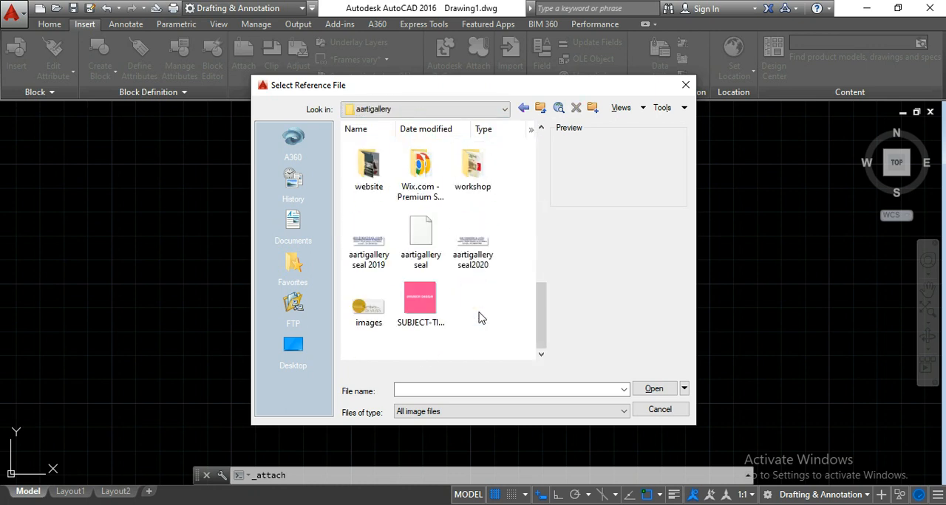
{"action": "scroll", "coordinate": [482, 318], "scroll_direction": "up", "scroll_amount": 3}
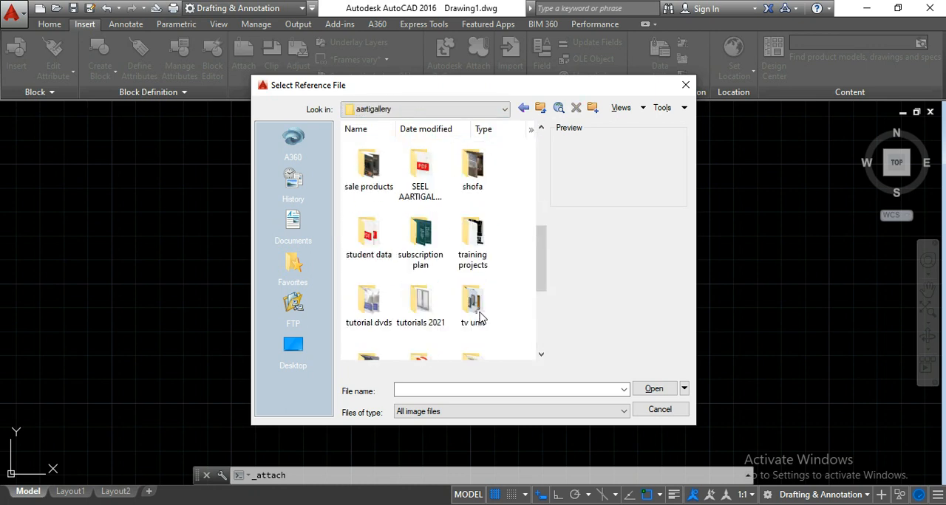
{"action": "double_click", "coordinate": [441, 309]}
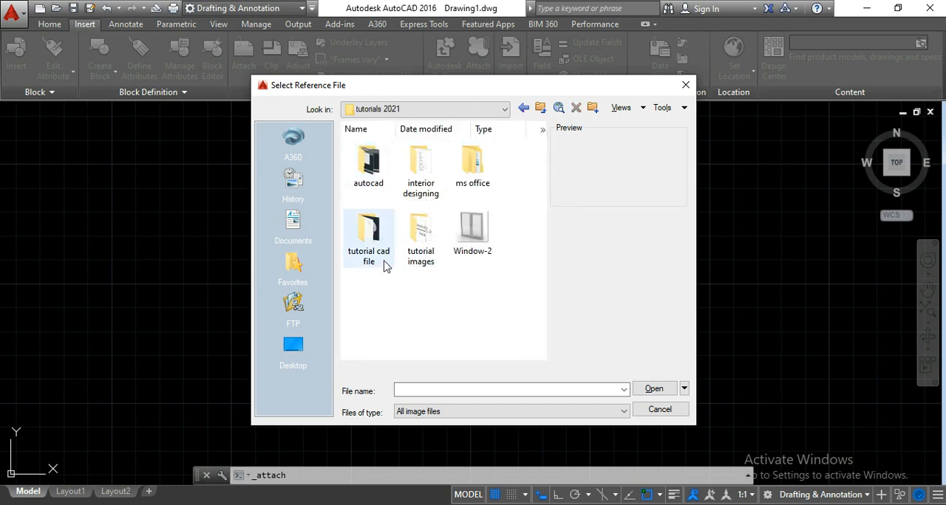
{"action": "double_click", "coordinate": [425, 260]}
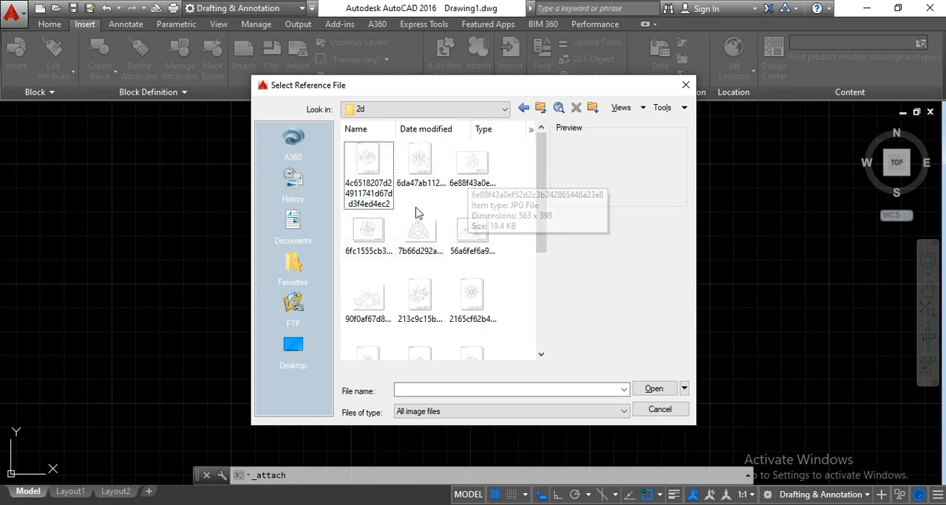
- Attach the gear image 6e88f43a0ef52d2c3b242865448a23e8 with full path and 0 rotation, specifying its insertion point and scale in the drawing area
{"action": "left_click", "coordinate": [481, 180]}
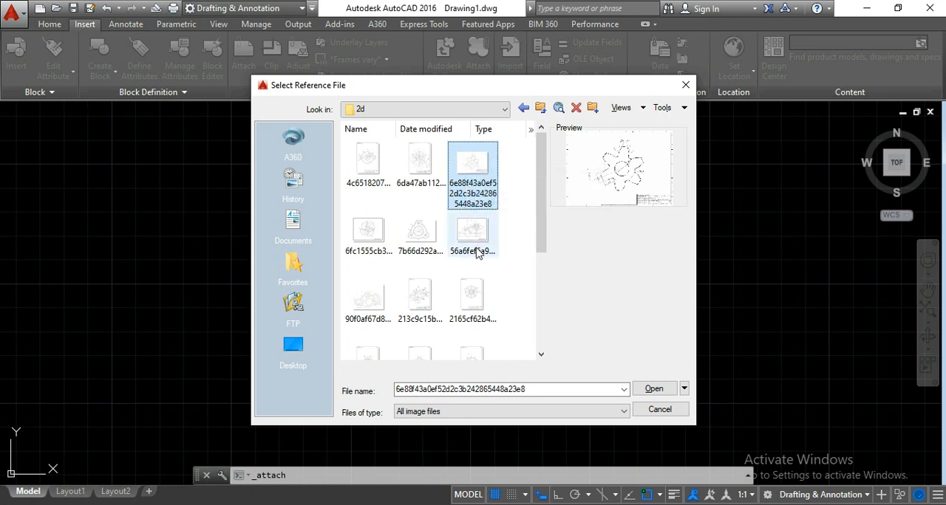
{"action": "left_click", "coordinate": [642, 388]}
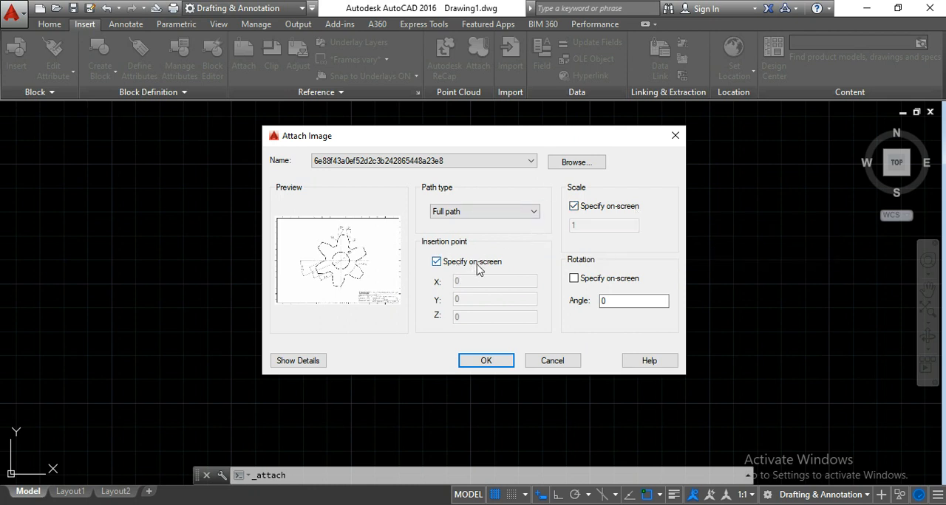
{"action": "left_click", "coordinate": [484, 367]}
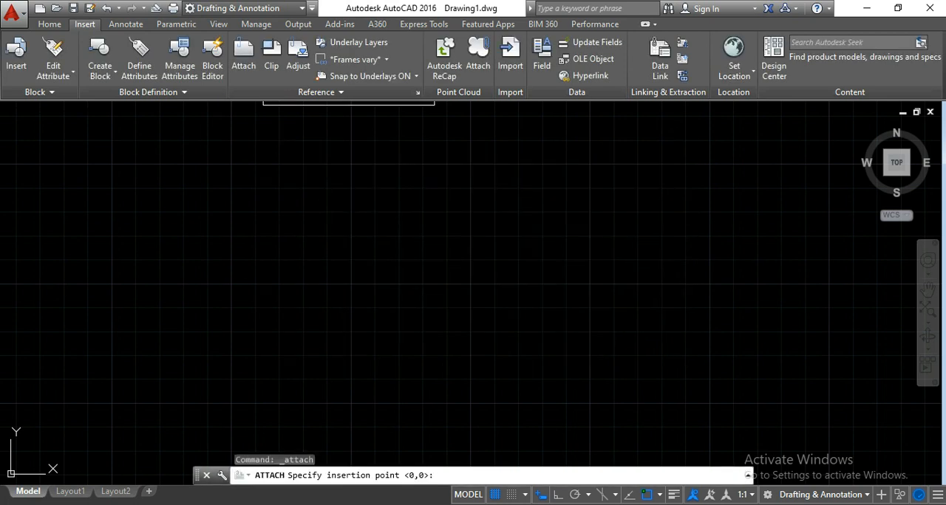
{"action": "left_click", "coordinate": [187, 336]}
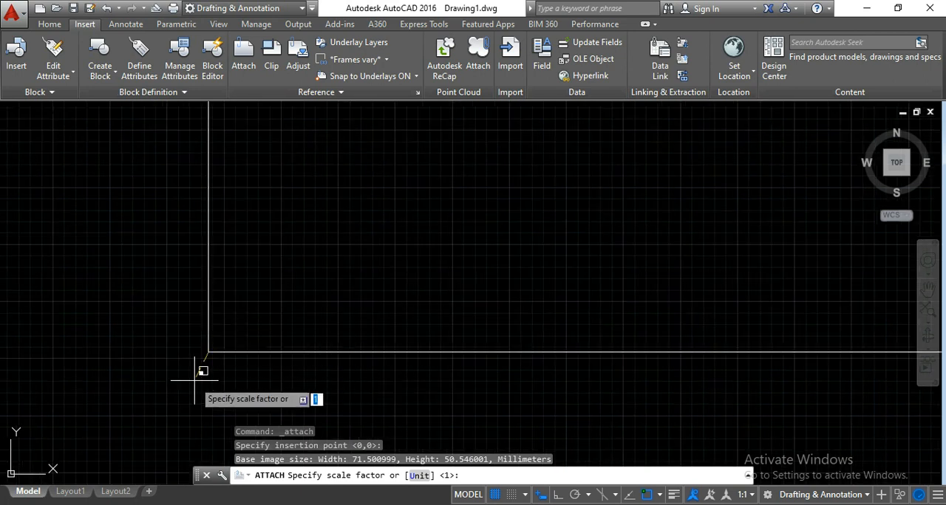
{"action": "left_click", "coordinate": [229, 361]}
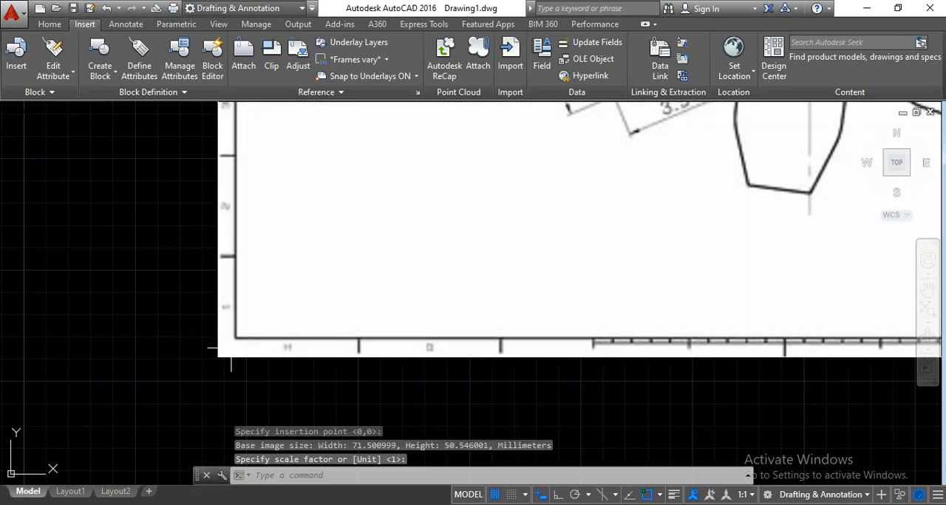
- Examine the attached gear drawing's dimensions, including the central bore, root radius and tooth sizes
{"action": "scroll", "coordinate": [232, 354], "scroll_direction": "down", "scroll_amount": 6}
{"action": "scroll", "coordinate": [78, 392], "scroll_direction": "up", "scroll_amount": 6}
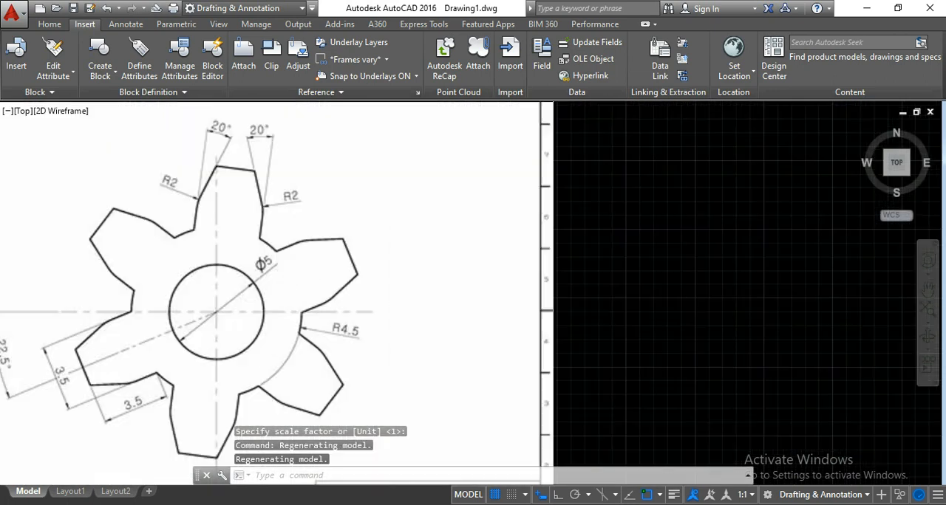
{"action": "scroll", "coordinate": [315, 291], "scroll_direction": "down", "scroll_amount": 5}
{"action": "scroll", "coordinate": [314, 291], "scroll_direction": "up", "scroll_amount": 5}
{"action": "scroll", "coordinate": [315, 290], "scroll_direction": "down", "scroll_amount": 2}
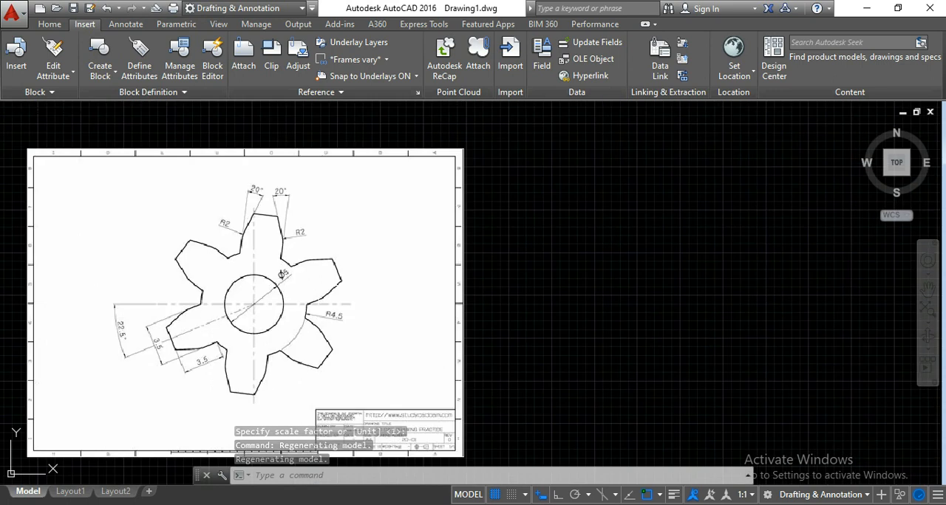
{"action": "left_click", "coordinate": [50, 24]}
{"action": "scroll", "coordinate": [119, 171], "scroll_direction": "down", "scroll_amount": 4}
{"action": "scroll", "coordinate": [197, 265], "scroll_direction": "up", "scroll_amount": 5}
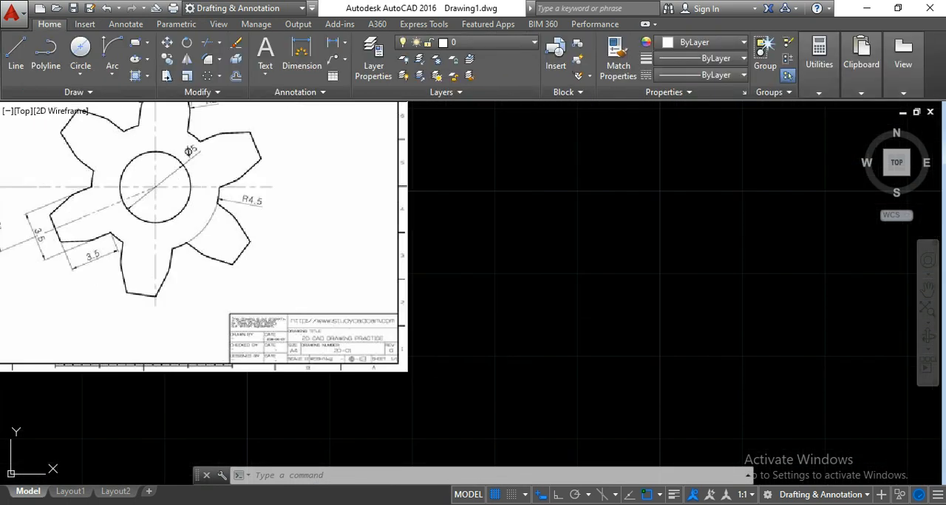
{"action": "scroll", "coordinate": [295, 249], "scroll_direction": "down", "scroll_amount": 4}
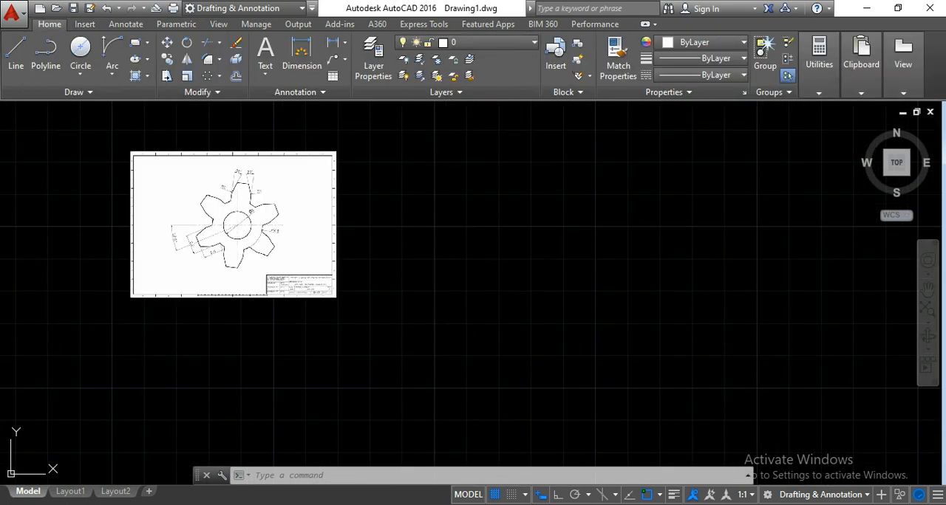
{"action": "scroll", "coordinate": [192, 189], "scroll_direction": "up", "scroll_amount": 4}
{"action": "scroll", "coordinate": [294, 237], "scroll_direction": "up", "scroll_amount": 2}
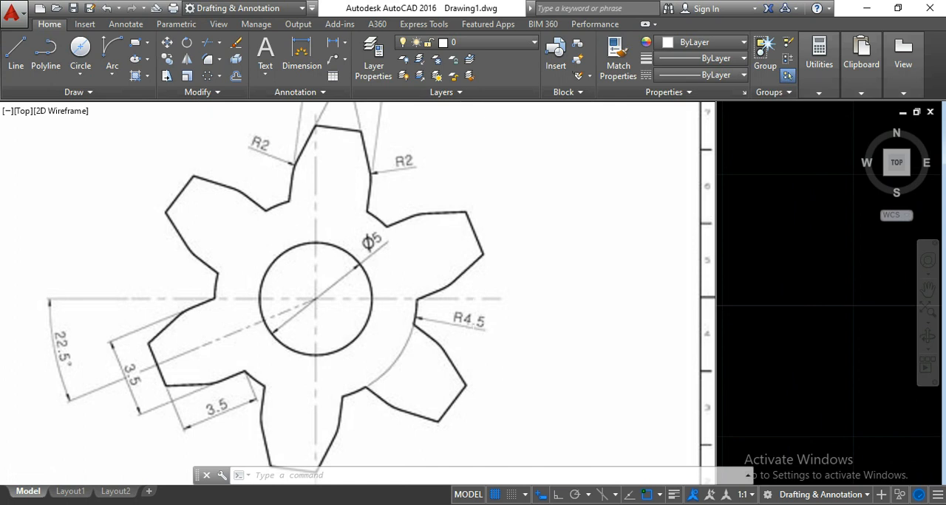
{"action": "scroll", "coordinate": [515, 309], "scroll_direction": "down", "scroll_amount": 3}
{"action": "scroll", "coordinate": [545, 309], "scroll_direction": "up", "scroll_amount": 3}
- Draw a 5 mm diameter circle in the empty area to the right of the reference image for the gear's central bore
{"action": "mouse_move", "coordinate": [544, 309]}
{"action": "middle_mouse_down"}
{"action": "mouse_move", "coordinate": [412, 281]}
{"action": "mouse_move", "coordinate": [458, 286]}
{"action": "mouse_move", "coordinate": [401, 298]}
{"action": "middle_mouse_up"}
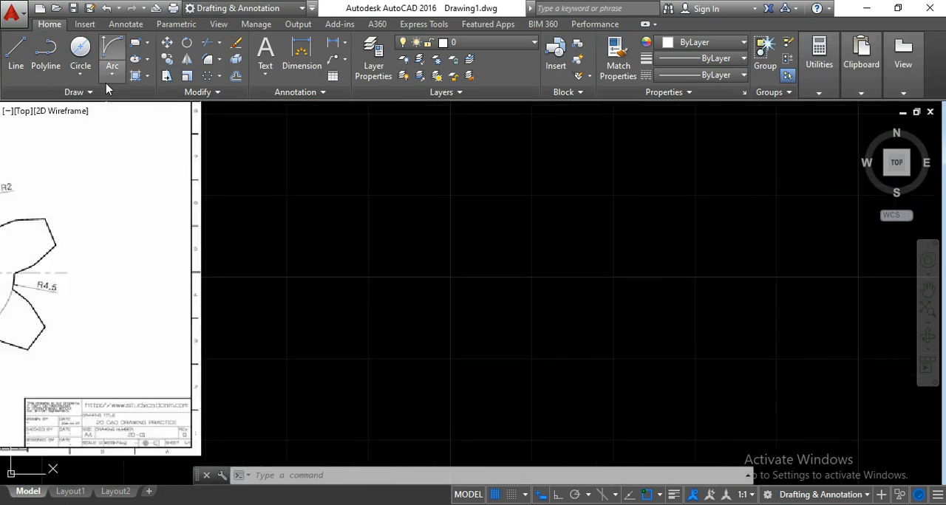
{"action": "left_click", "coordinate": [81, 74]}
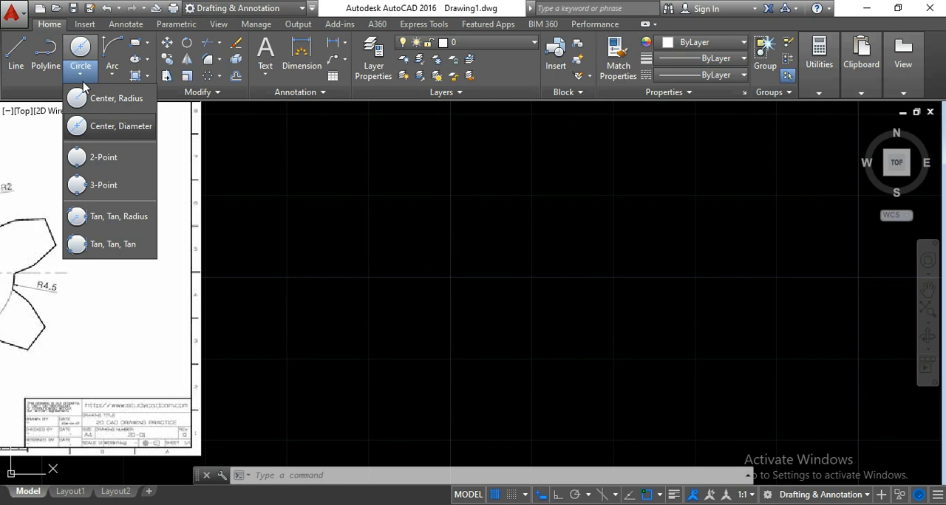
{"action": "left_click", "coordinate": [111, 127]}
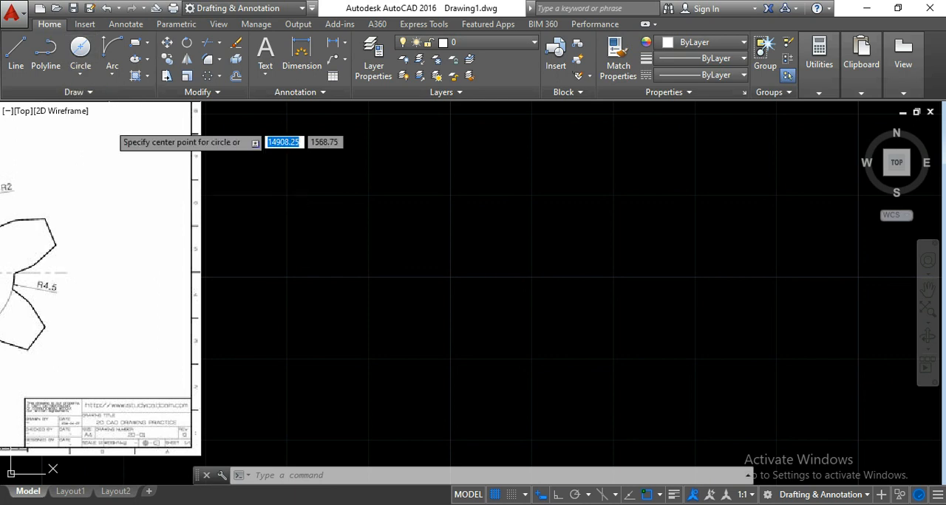
{"action": "left_click", "coordinate": [501, 281]}
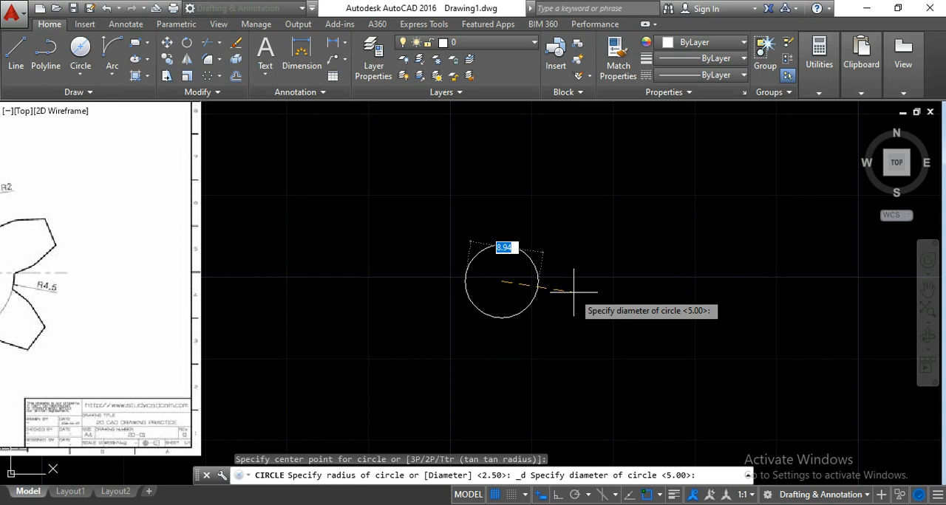
{"action": "type", "text": "5"}
{"action": "key", "text": "Return"}
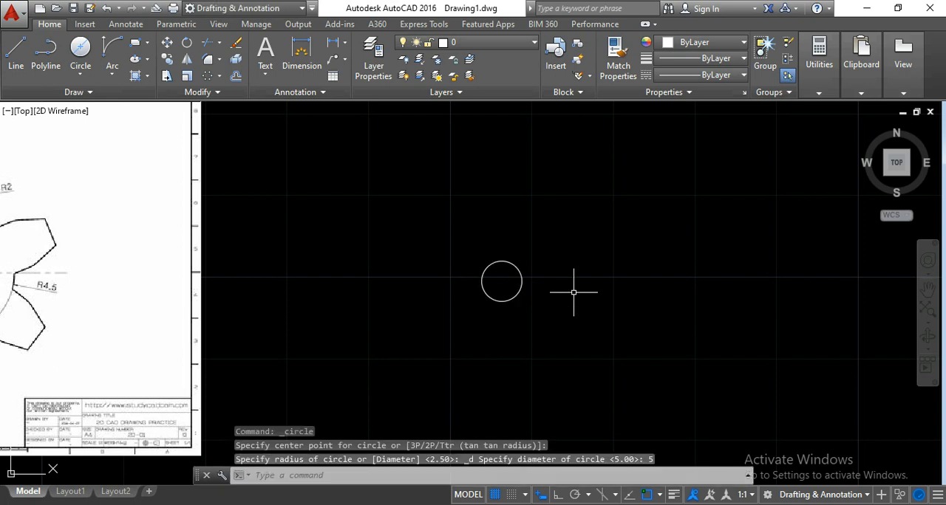
{"action": "scroll", "coordinate": [500, 279], "scroll_direction": "up", "scroll_amount": 2}
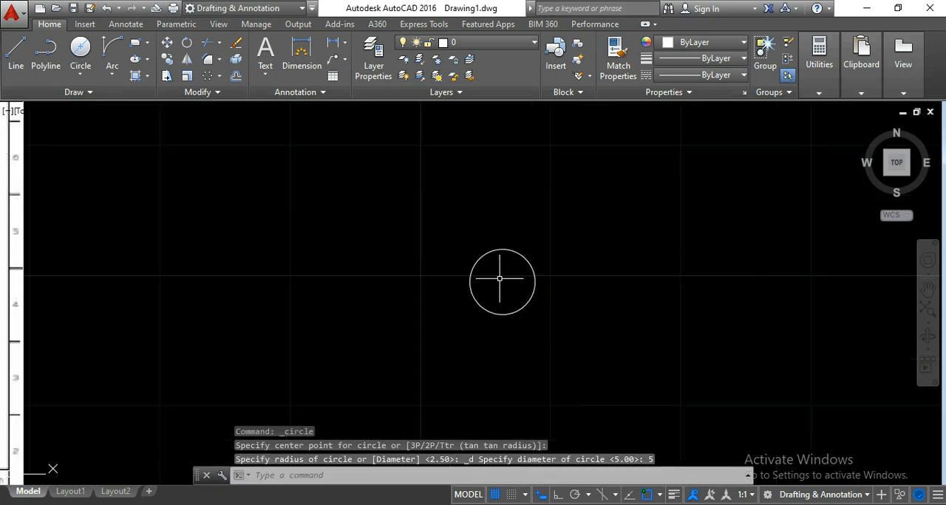
{"action": "middle_click_drag", "start_coordinate": [500, 279], "coordinate": [520, 263]}
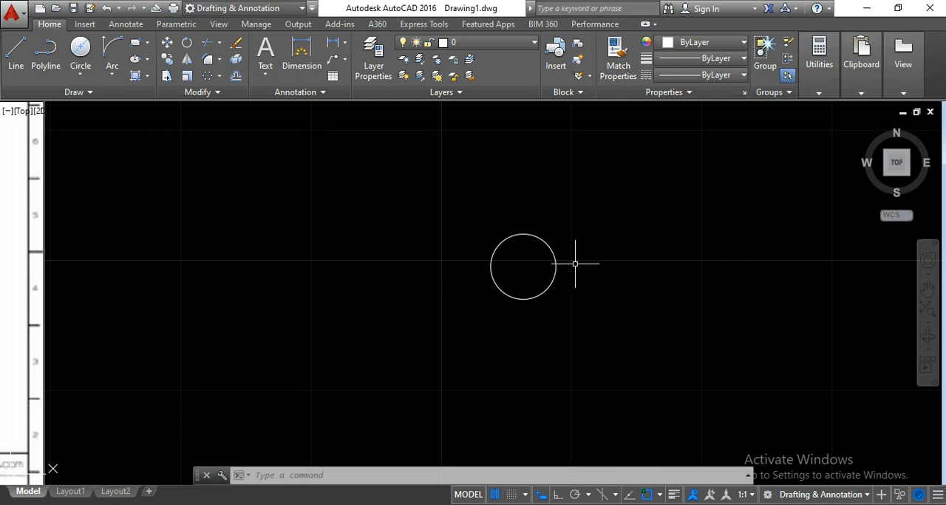
- Draw a concentric circle of radius 4.5 around the bore circle for the gear's root
{"action": "scroll", "coordinate": [486, 306], "scroll_direction": "down", "scroll_amount": 3}
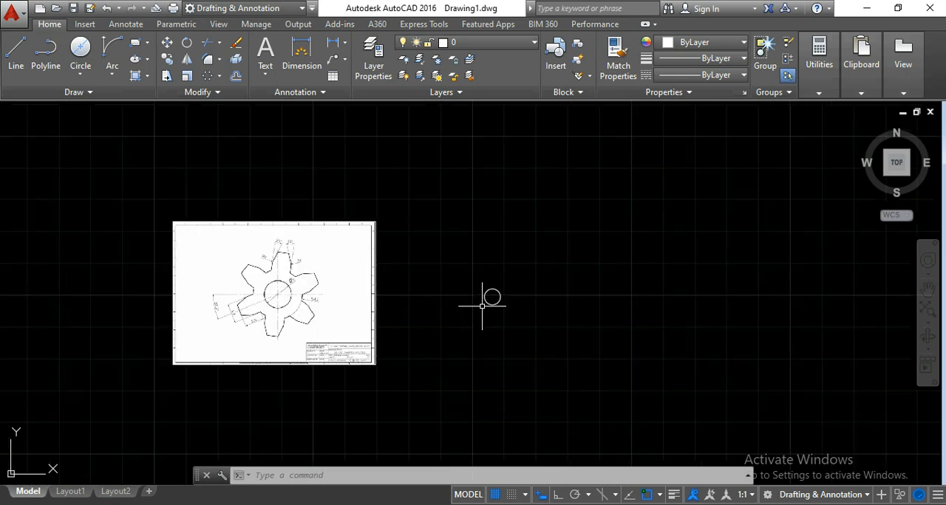
{"action": "scroll", "coordinate": [458, 305], "scroll_direction": "up", "scroll_amount": 5}
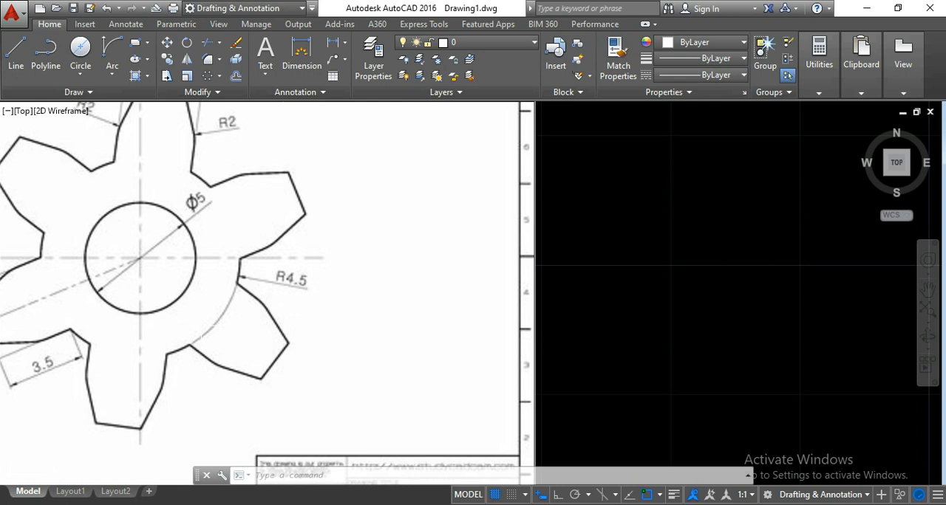
{"action": "left_click", "coordinate": [80, 74]}
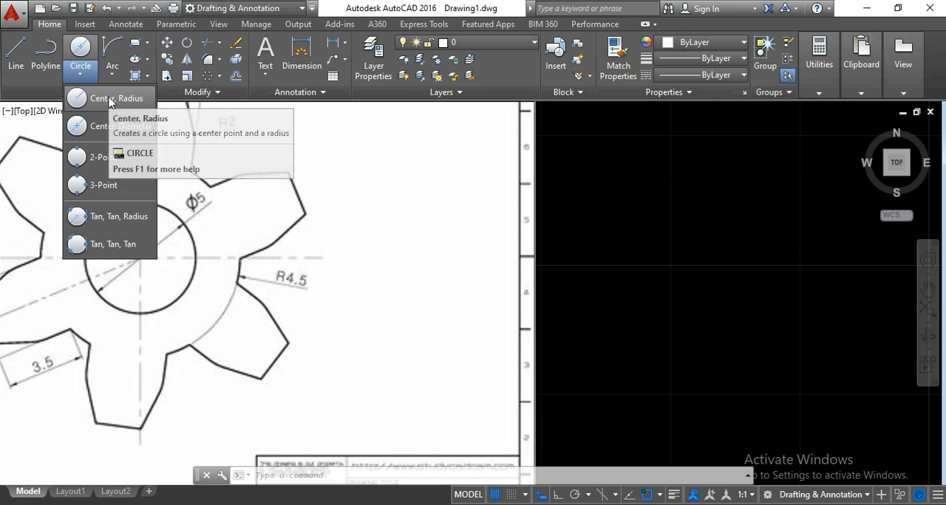
{"action": "left_click", "coordinate": [109, 100]}
{"action": "scroll", "coordinate": [193, 342], "scroll_direction": "down", "scroll_amount": 5}
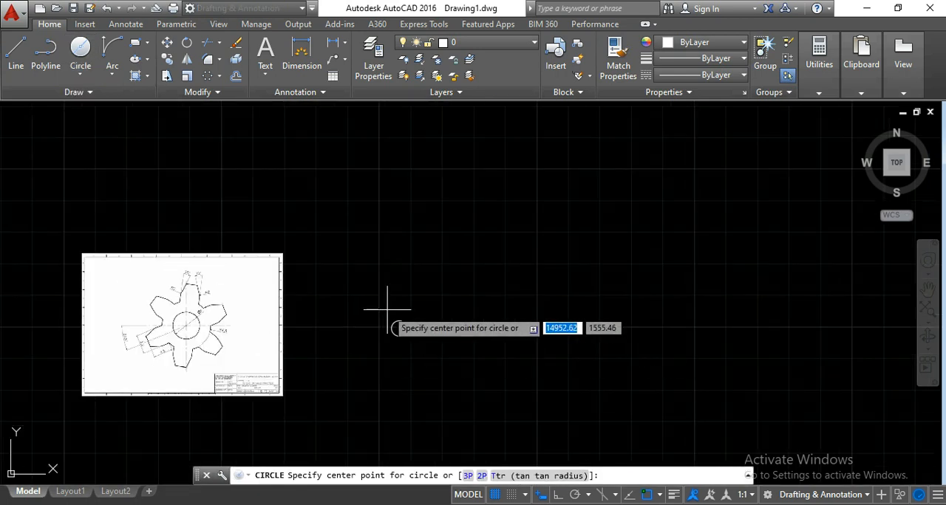
{"action": "scroll", "coordinate": [384, 326], "scroll_direction": "up", "scroll_amount": 5}
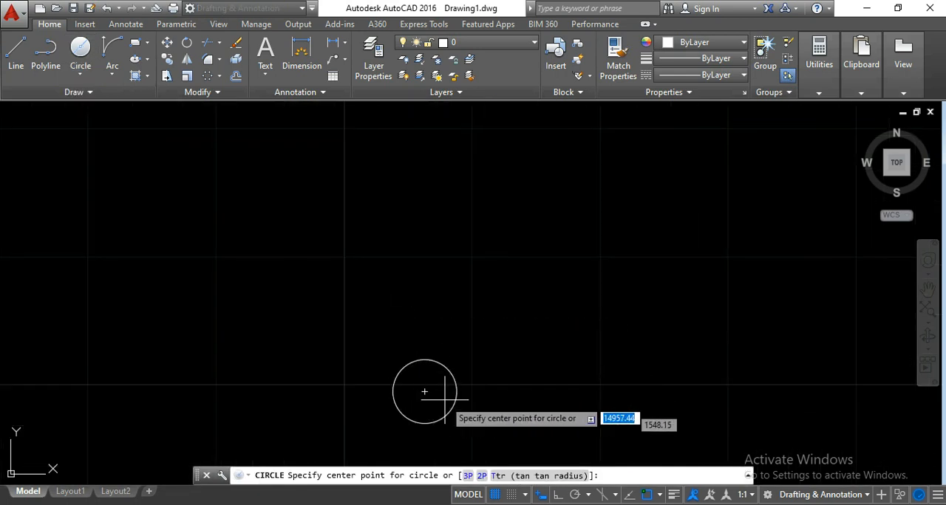
{"action": "scroll", "coordinate": [433, 380], "scroll_direction": "down", "scroll_amount": 5}
{"action": "scroll", "coordinate": [436, 392], "scroll_direction": "up", "scroll_amount": 5}
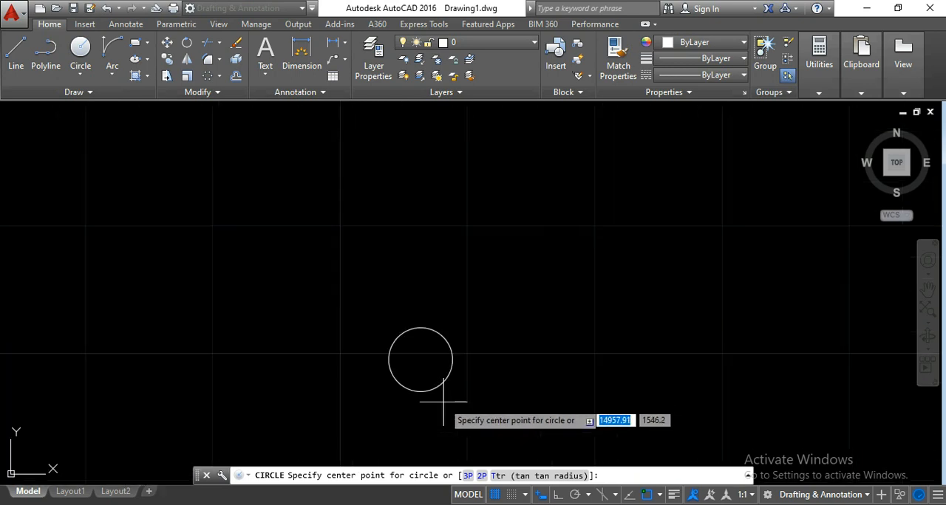
{"action": "left_click", "coordinate": [420, 360]}
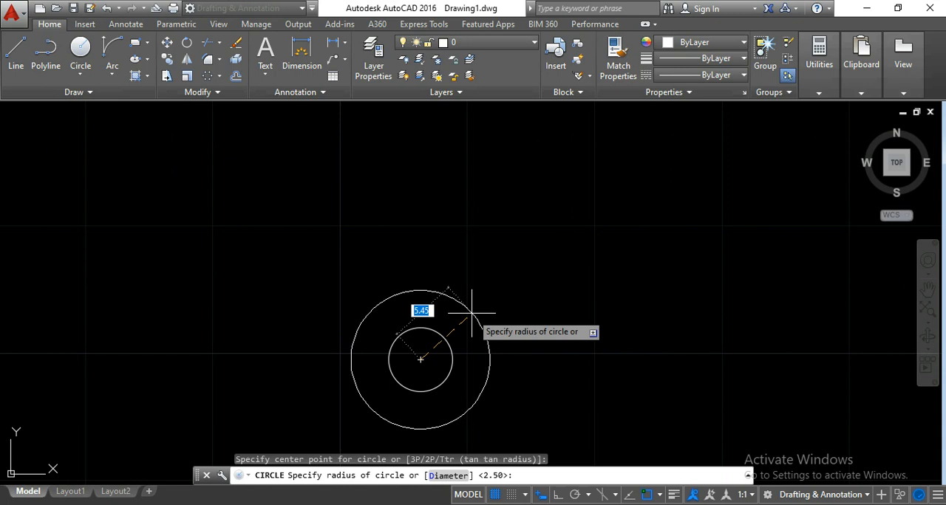
{"action": "type", "text": "4.5"}
{"action": "key", "text": "Return"}
{"action": "middle_click_drag", "start_coordinate": [472, 313], "coordinate": [485, 217]}
{"action": "scroll", "coordinate": [469, 272], "scroll_direction": "up", "scroll_amount": 2}
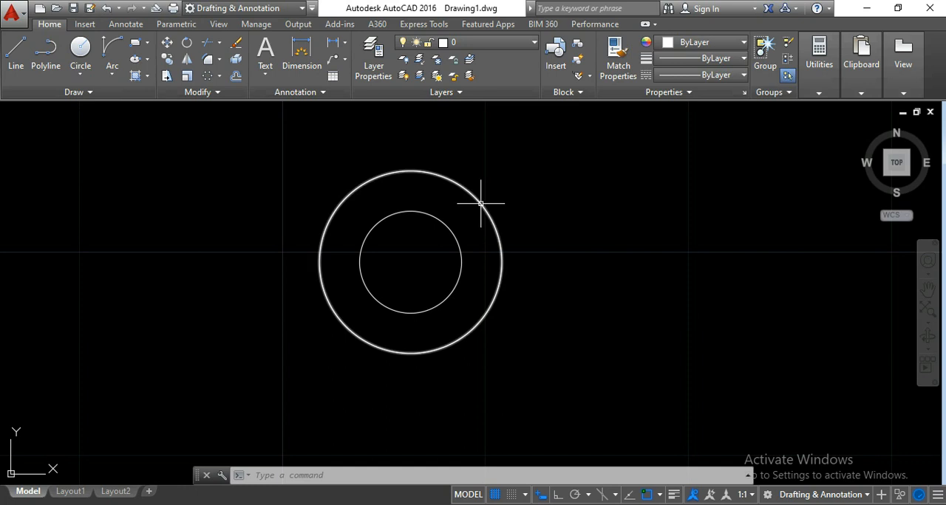
- Examine the reference drawing's inclined tooth centreline angle and the length and width dimensions of that tooth
{"action": "scroll", "coordinate": [566, 304], "scroll_direction": "down", "scroll_amount": 5}
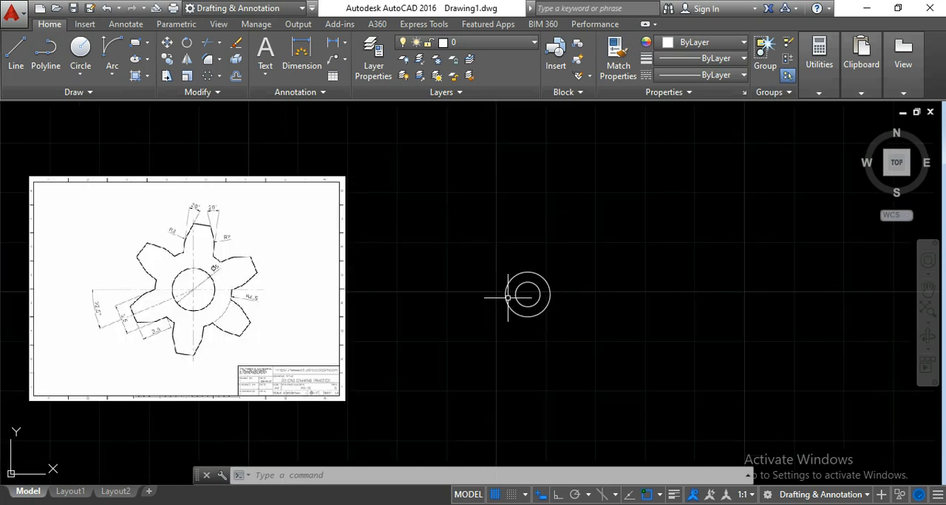
{"action": "scroll", "coordinate": [509, 303], "scroll_direction": "up", "scroll_amount": 3}
{"action": "scroll", "coordinate": [548, 255], "scroll_direction": "down", "scroll_amount": 3}
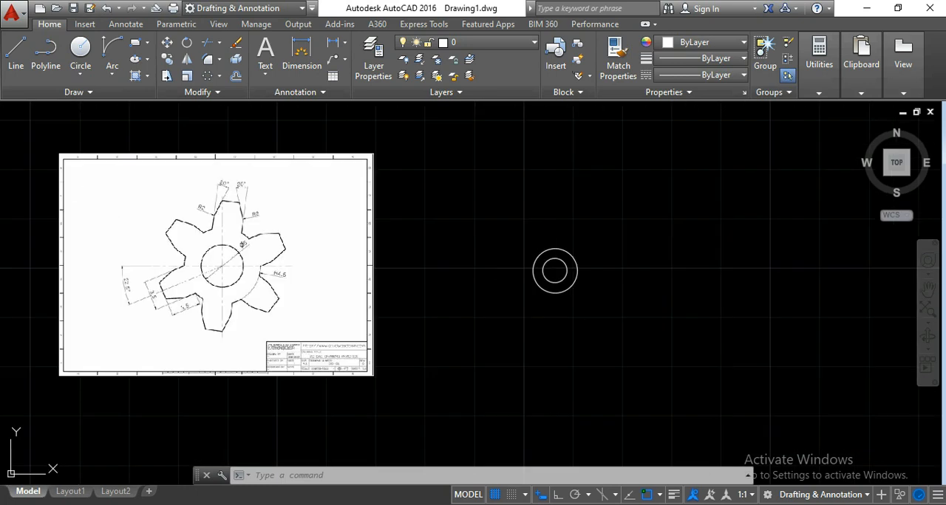
{"action": "scroll", "coordinate": [177, 271], "scroll_direction": "up", "scroll_amount": 4}
{"action": "middle_click_drag", "start_coordinate": [233, 275], "coordinate": [357, 264]}
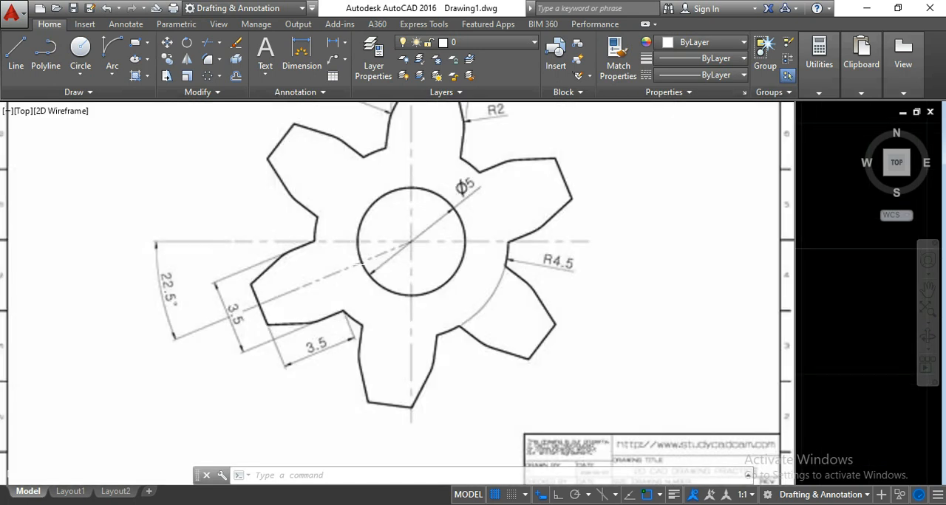
{"action": "scroll", "coordinate": [193, 291], "scroll_direction": "up", "scroll_amount": 2}
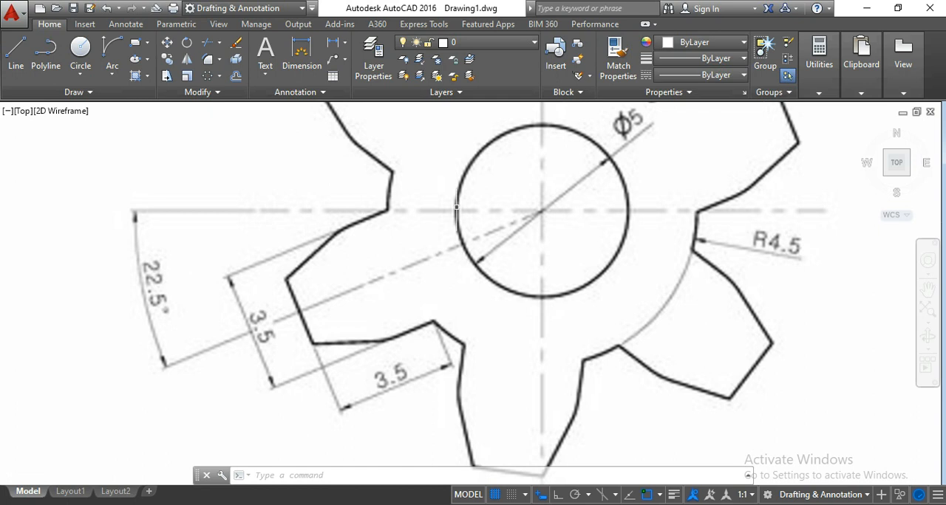
{"action": "scroll", "coordinate": [543, 240], "scroll_direction": "down", "scroll_amount": 2}
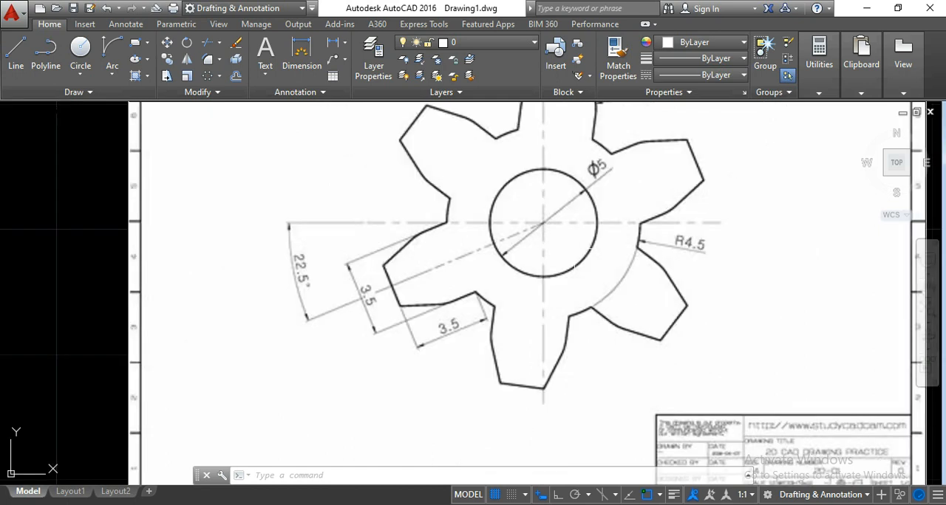
{"action": "middle_click_drag", "start_coordinate": [575, 268], "coordinate": [526, 269]}
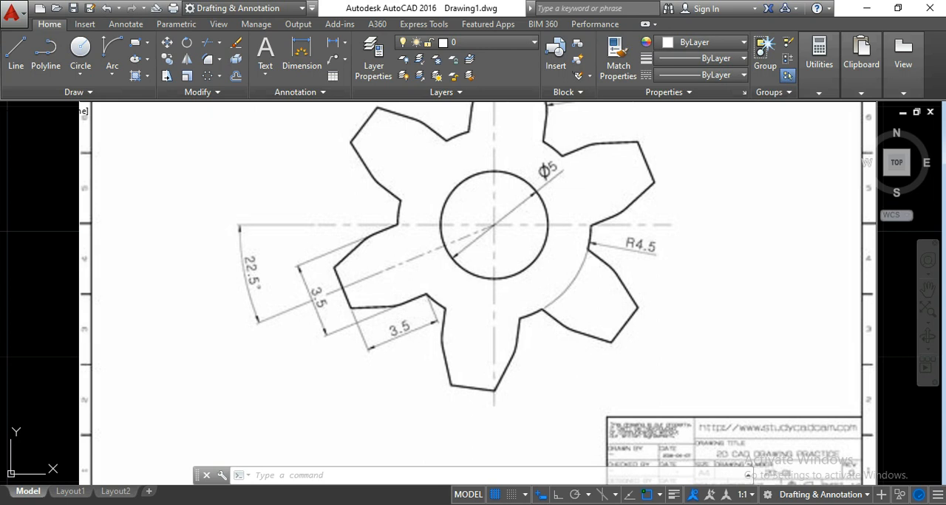
{"action": "scroll", "coordinate": [332, 458], "scroll_direction": "down", "scroll_amount": 3}
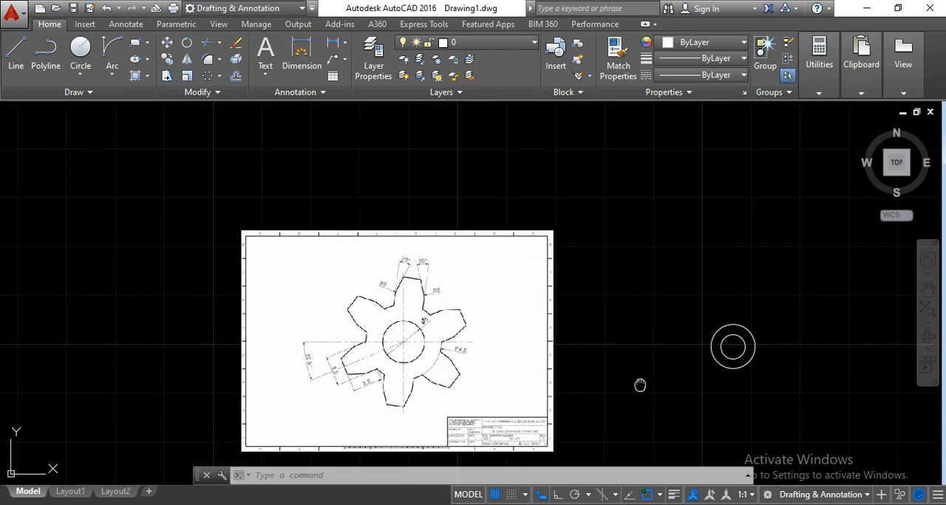
- With Ortho on, draw a horizontal line about 11.5 long from the circles' common centre to the left
{"action": "middle_click_drag", "start_coordinate": [641, 383], "coordinate": [506, 346]}
{"action": "scroll", "coordinate": [606, 317], "scroll_direction": "up", "scroll_amount": 3}
{"action": "scroll", "coordinate": [601, 308], "scroll_direction": "up", "scroll_amount": 1}
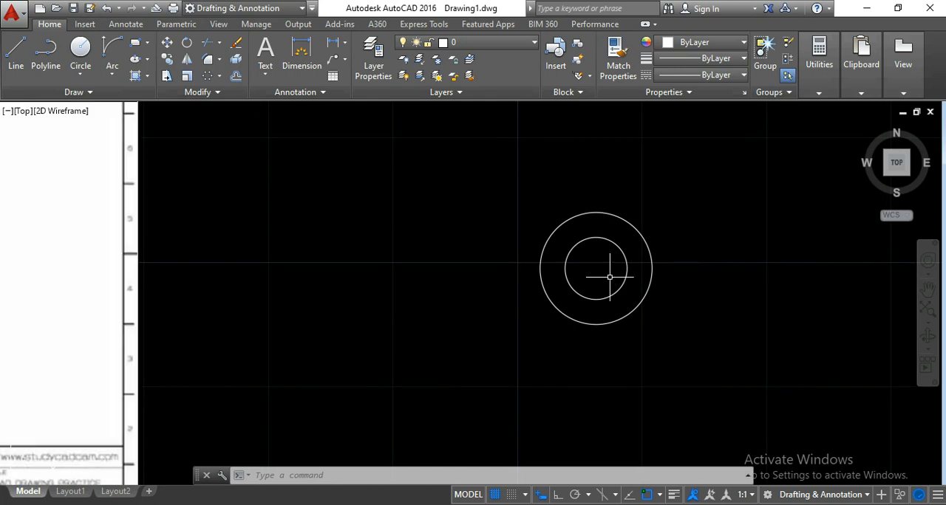
{"action": "left_click", "coordinate": [18, 53]}
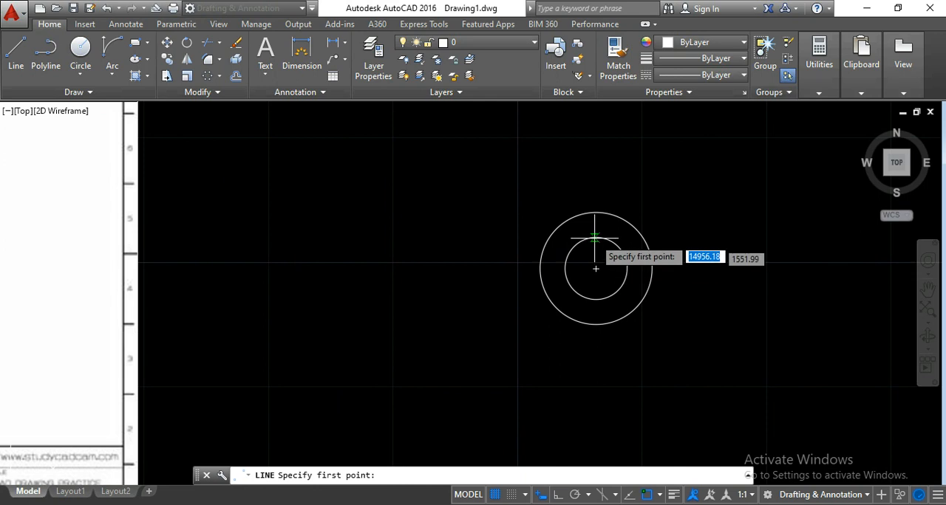
{"action": "left_click", "coordinate": [595, 268]}
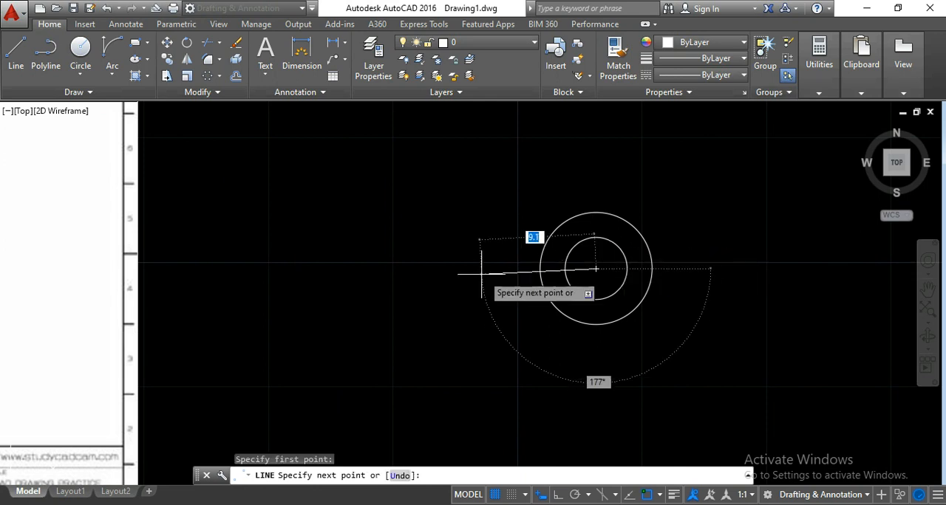
{"action": "scroll", "coordinate": [468, 267], "scroll_direction": "up", "scroll_amount": 2}
{"action": "left_click", "coordinate": [541, 494]}
{"action": "middle_click_drag", "start_coordinate": [528, 274], "coordinate": [456, 267]}
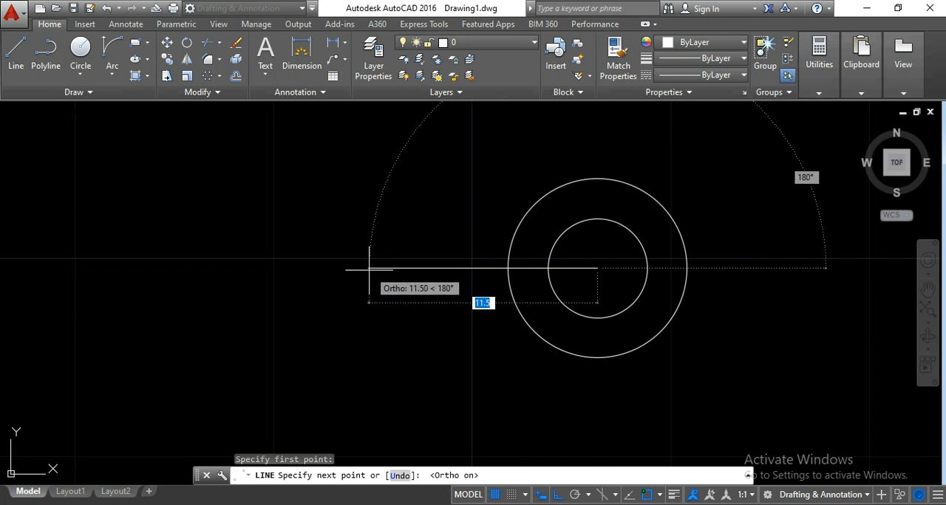
{"action": "left_click", "coordinate": [370, 269]}
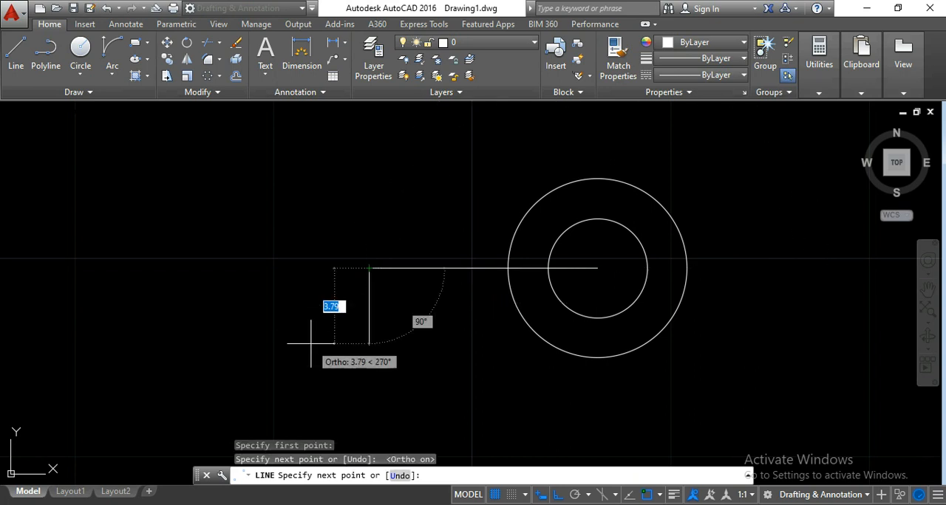
{"action": "key", "text": "Return"}
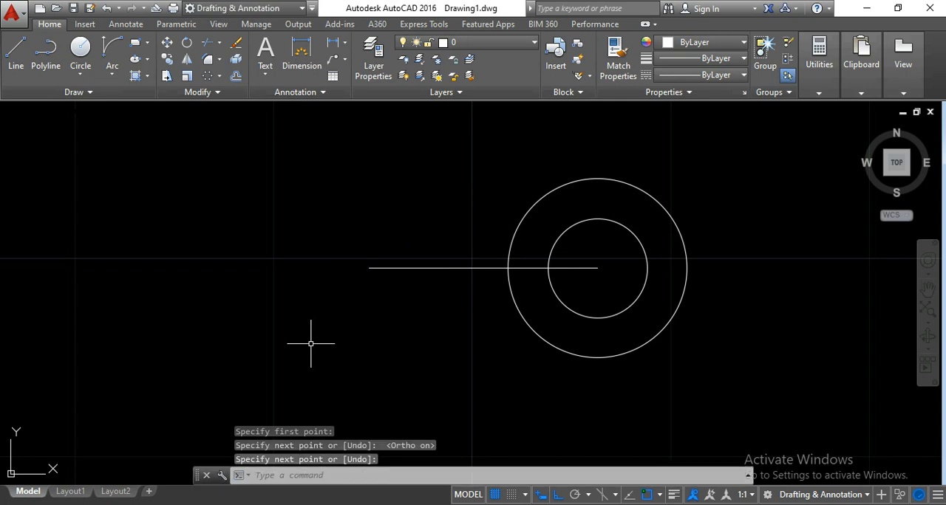
{"action": "scroll", "coordinate": [480, 303], "scroll_direction": "up", "scroll_amount": 2}
{"action": "middle_click_drag", "start_coordinate": [500, 365], "coordinate": [456, 324]}
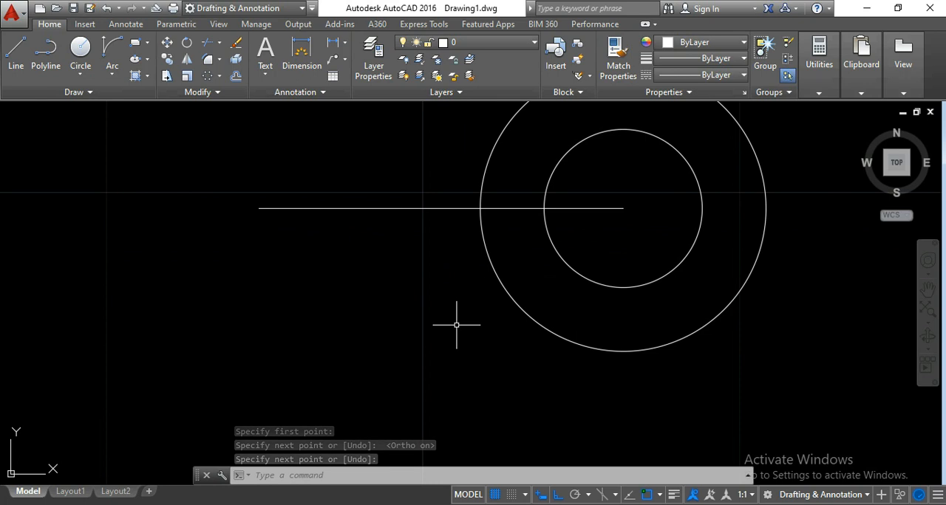
{"action": "scroll", "coordinate": [456, 325], "scroll_direction": "down", "scroll_amount": 2}
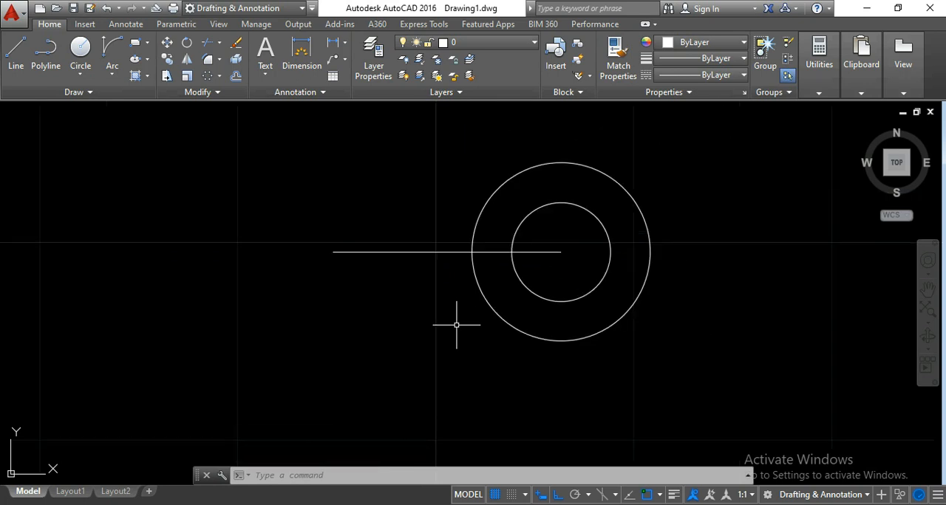
{"action": "middle_click_drag", "start_coordinate": [366, 290], "coordinate": [401, 283]}
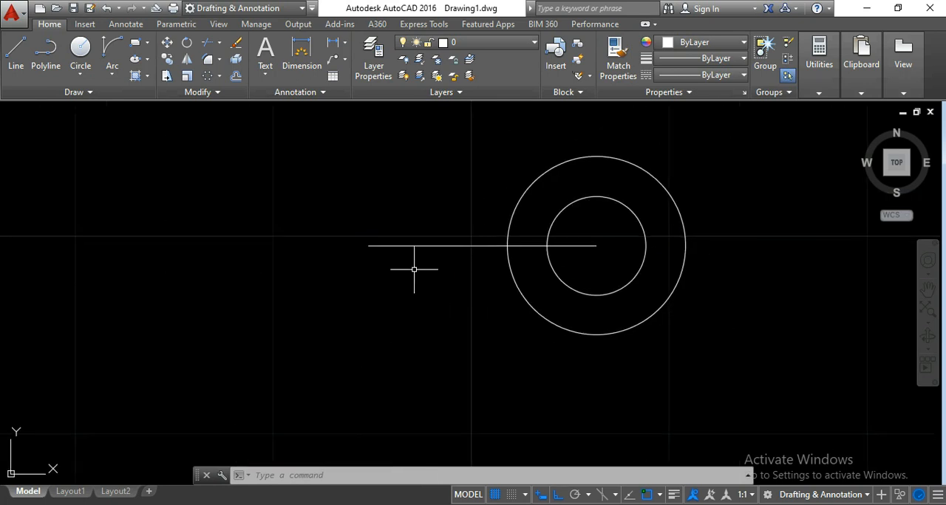
{"action": "scroll", "coordinate": [464, 315], "scroll_direction": "down", "scroll_amount": 2}
{"action": "middle_click_drag", "start_coordinate": [412, 333], "coordinate": [437, 321]}
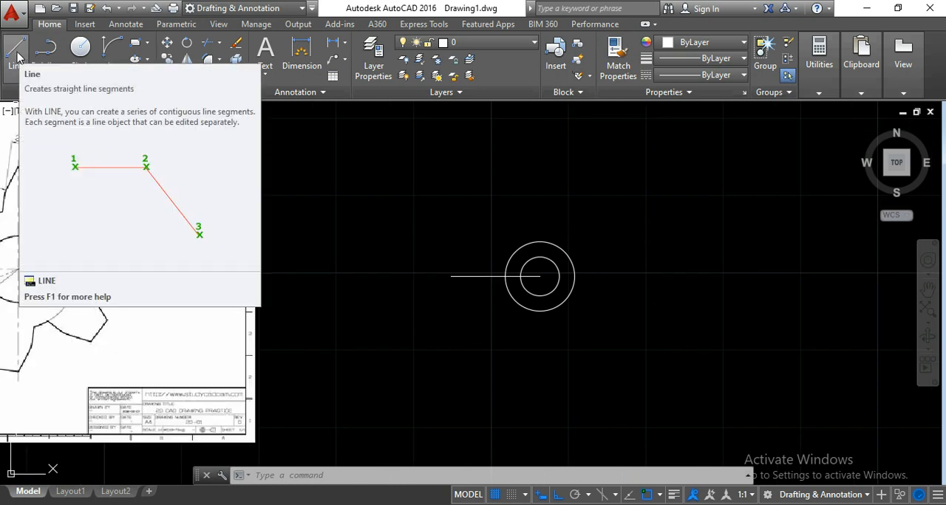
{"action": "left_click", "coordinate": [19, 58]}
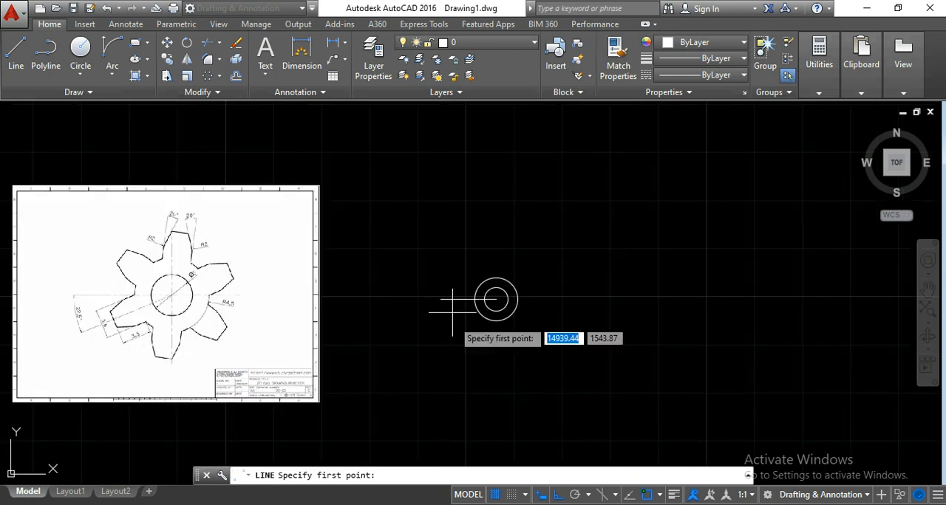
{"action": "left_click", "coordinate": [484, 294]}
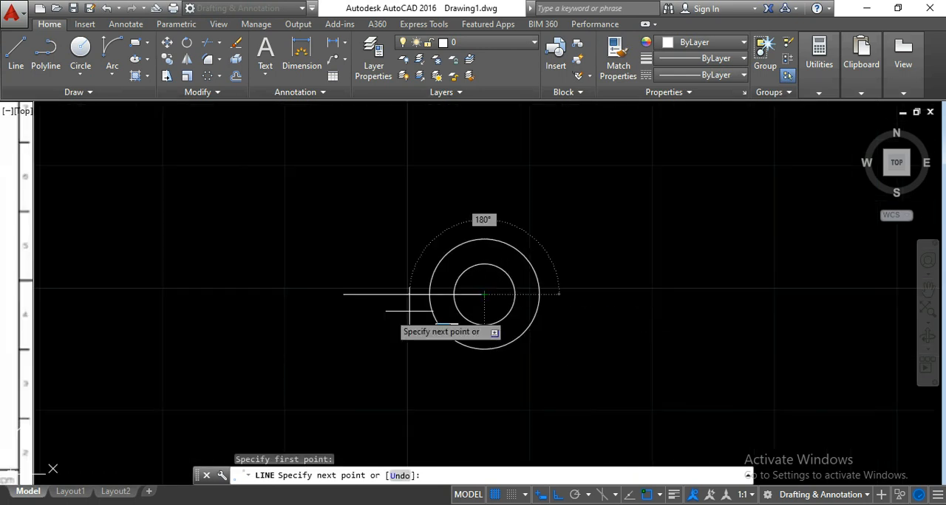
{"action": "scroll", "coordinate": [373, 320], "scroll_direction": "up", "scroll_amount": 4}
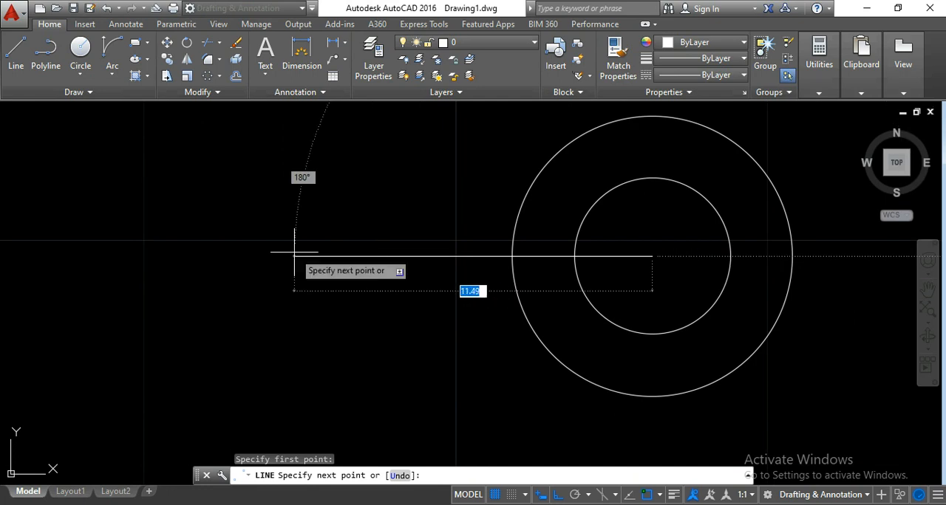
{"action": "left_click", "coordinate": [558, 500]}
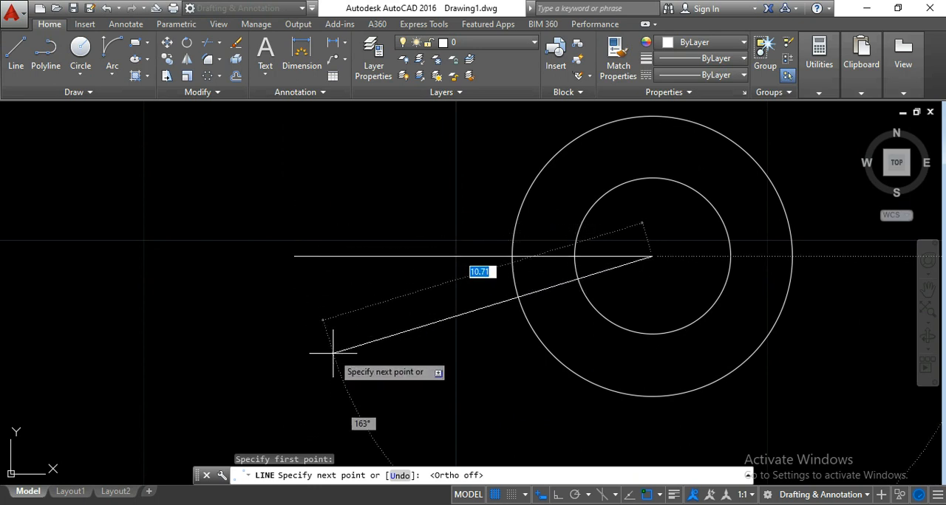
{"action": "key", "text": "Escape"}
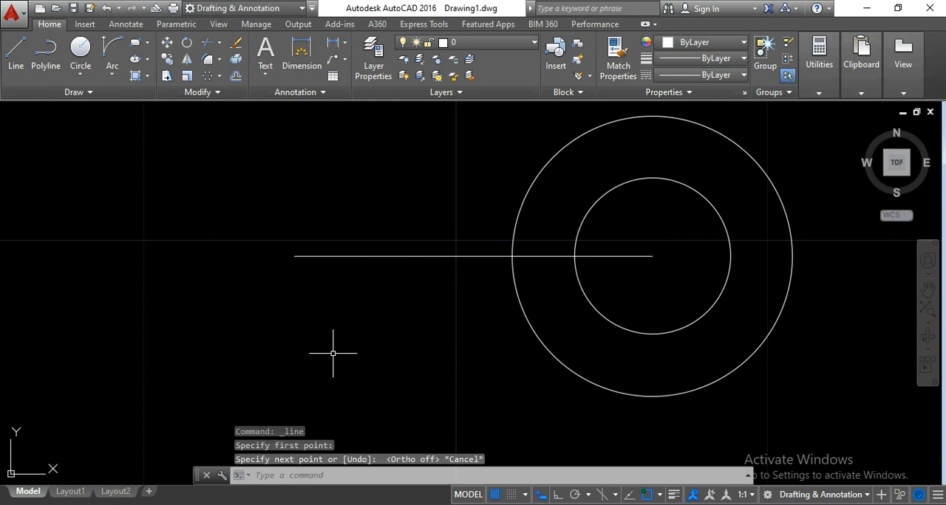
- Calculate 180+22.5 in the quick calculator to get the absolute polar angle of the inclined tooth centreline
{"action": "mouse_move", "coordinate": [668, 260]}
{"action": "middle_mouse_down"}
{"action": "mouse_move", "coordinate": [571, 275]}
{"action": "mouse_move", "coordinate": [566, 291]}
{"action": "middle_mouse_up"}
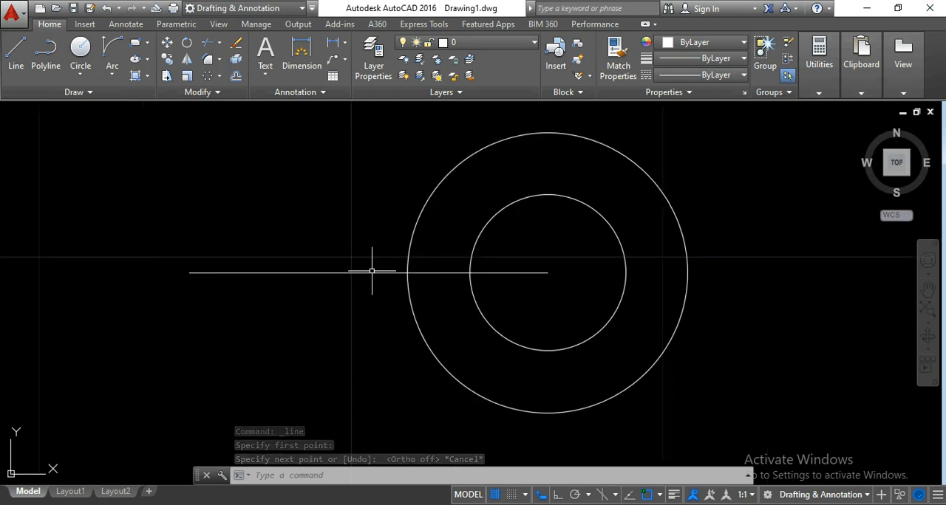
{"action": "mouse_move", "coordinate": [371, 273]}
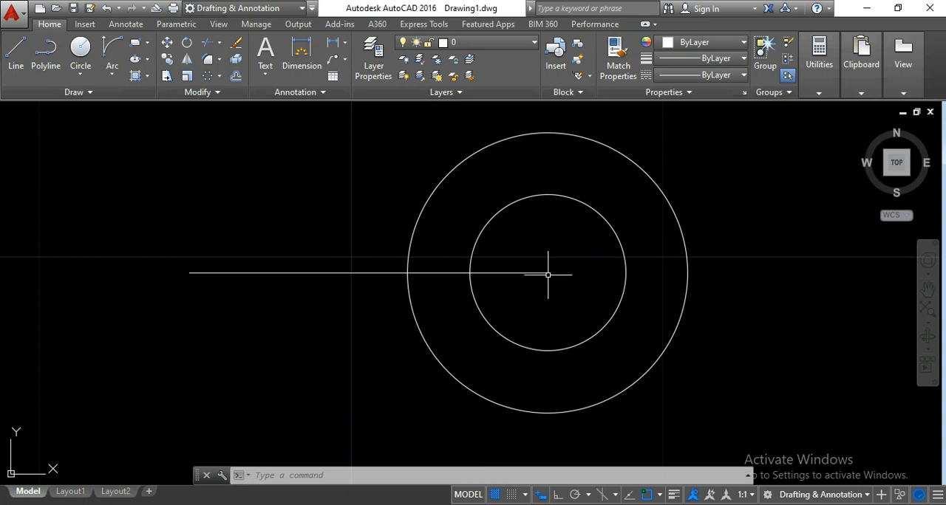
{"action": "mouse_move", "coordinate": [210, 273]}
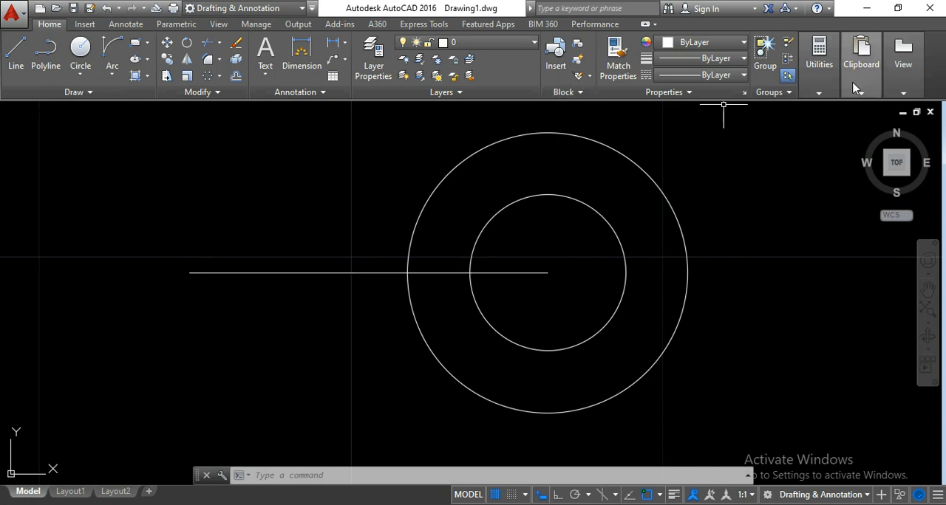
{"action": "mouse_move", "coordinate": [819, 63]}
{"action": "left_click", "coordinate": [854, 144]}
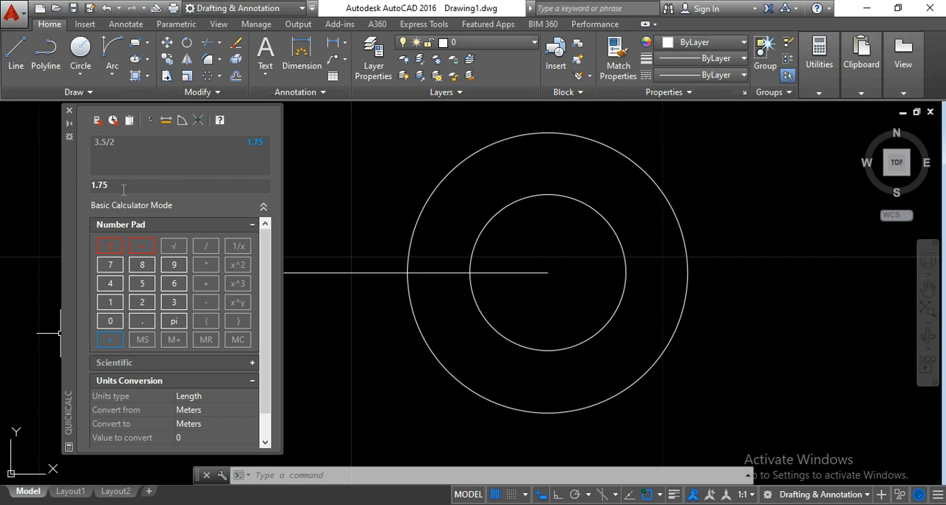
{"action": "left_click", "coordinate": [142, 250]}
{"action": "type", "text": "18"}
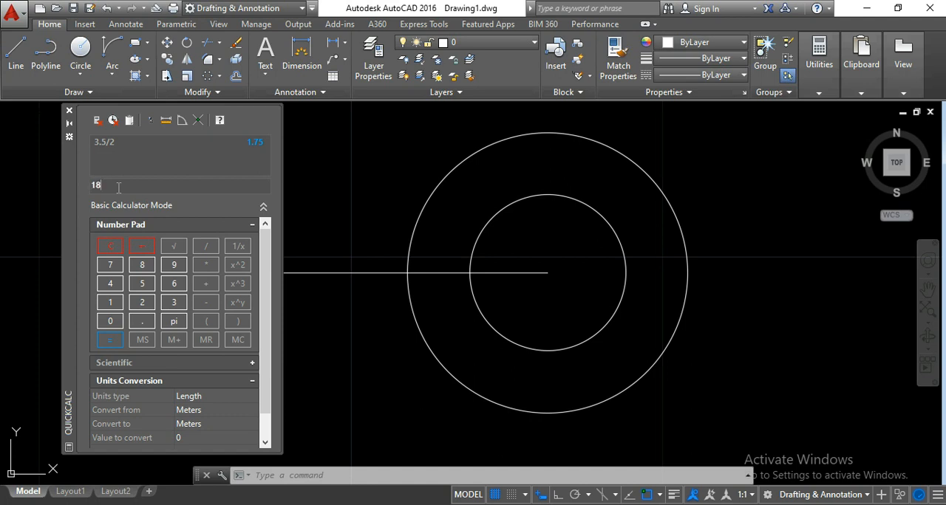
{"action": "type", "text": "0+"}
{"action": "scroll", "coordinate": [148, 222], "scroll_direction": "down", "scroll_amount": 1}
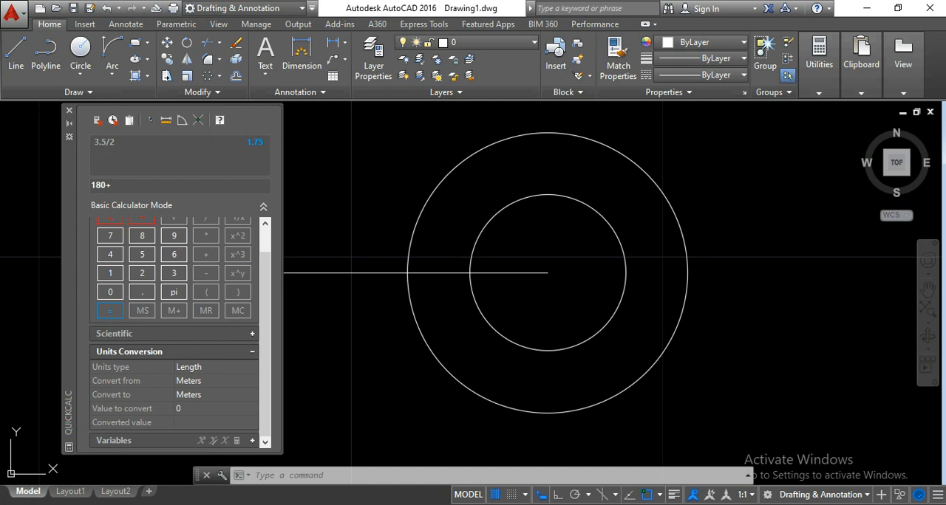
{"action": "scroll", "coordinate": [481, 212], "scroll_direction": "down", "scroll_amount": 8}
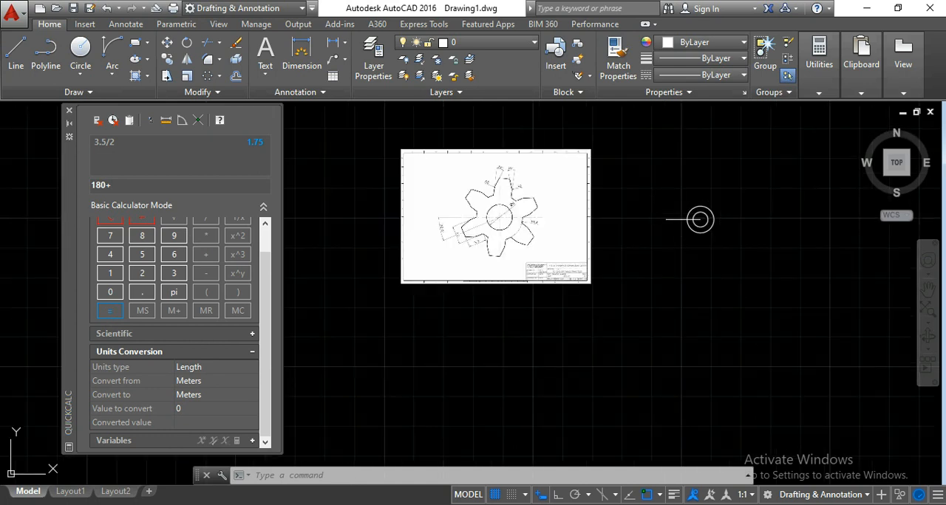
{"action": "scroll", "coordinate": [414, 235], "scroll_direction": "up", "scroll_amount": 6}
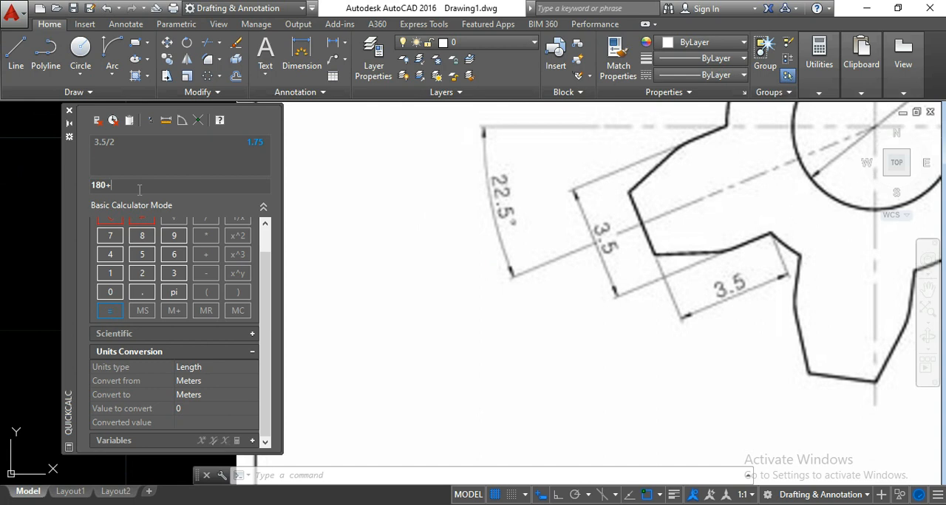
{"action": "type", "text": "22.5"}
{"action": "key", "text": "Return"}
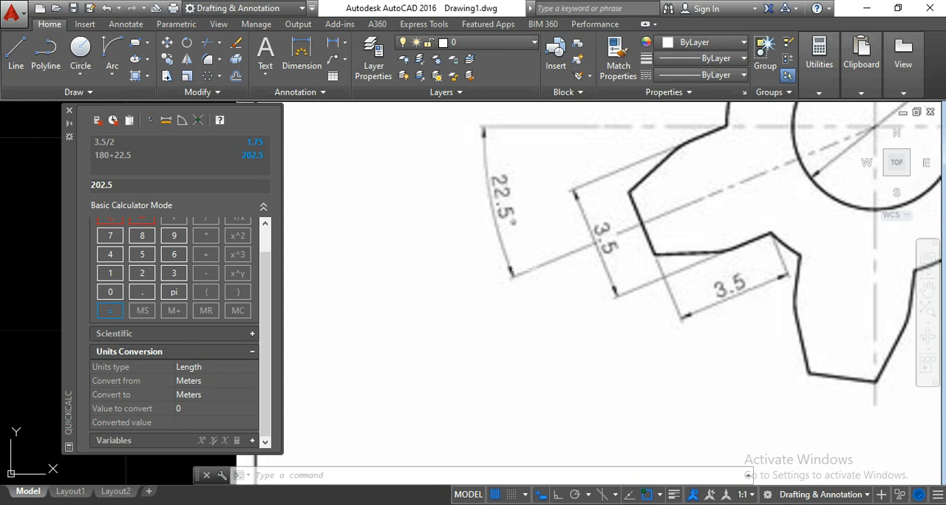
- Turn on polar tracking in the drafting settings and add 202.5 as an additional tracking angle
{"action": "scroll", "coordinate": [532, 269], "scroll_direction": "down", "scroll_amount": 10}
{"action": "middle_click_drag", "start_coordinate": [674, 263], "coordinate": [573, 266]}
{"action": "scroll", "coordinate": [615, 265], "scroll_direction": "up", "scroll_amount": 4}
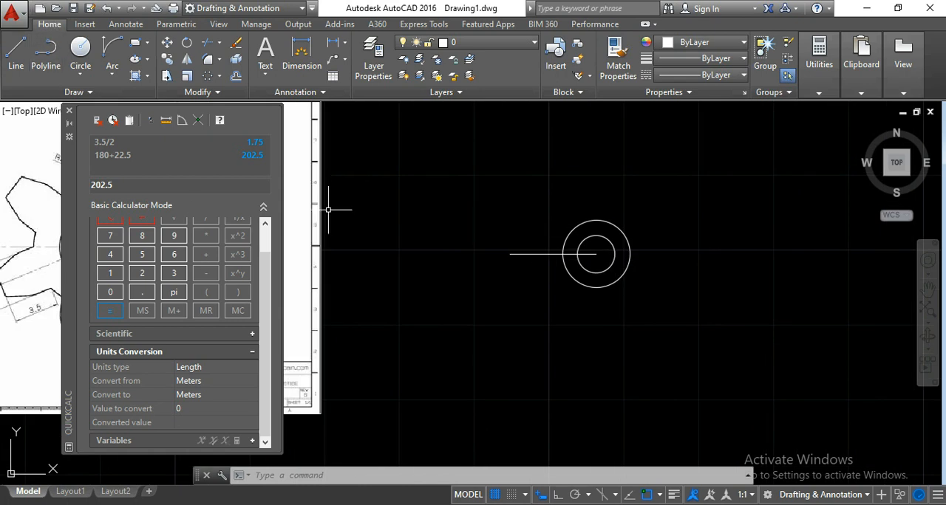
{"action": "middle_click_drag", "start_coordinate": [561, 286], "coordinate": [469, 288]}
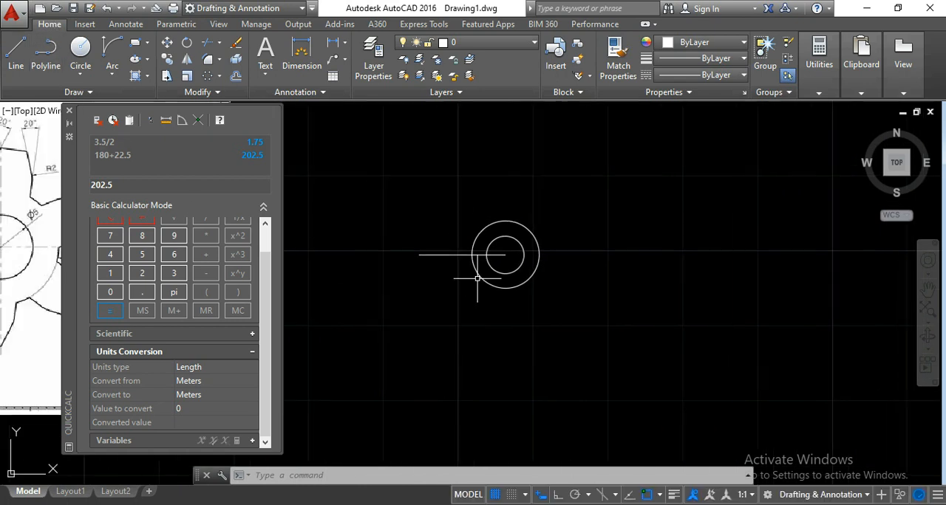
{"action": "scroll", "coordinate": [494, 264], "scroll_direction": "up", "scroll_amount": 2}
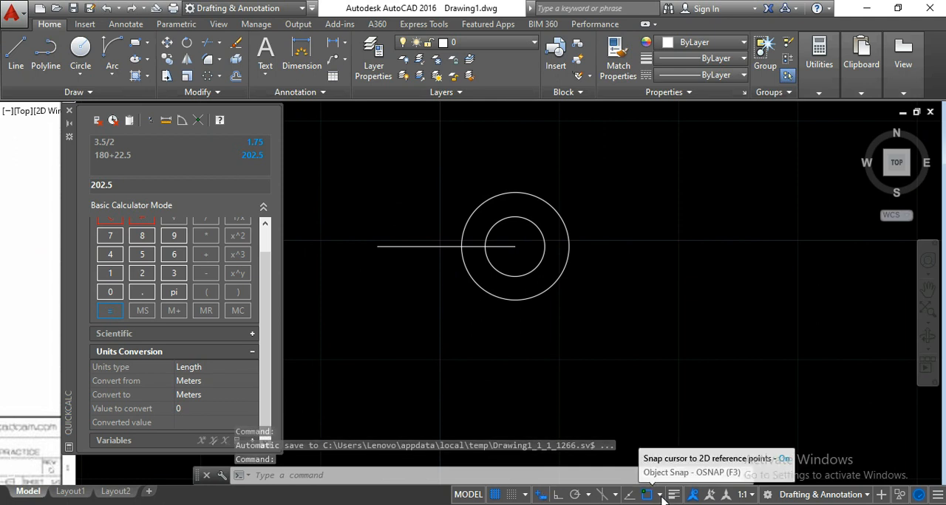
{"action": "left_click", "coordinate": [660, 495]}
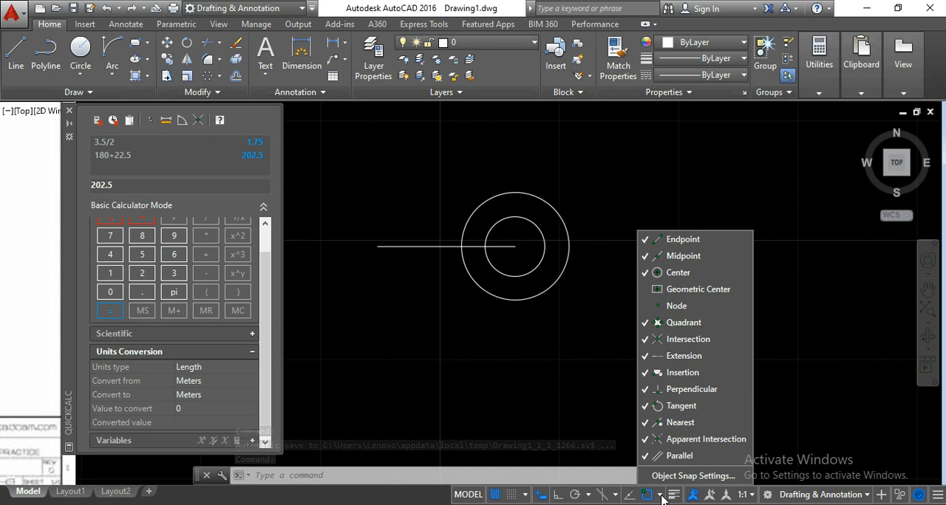
{"action": "left_click", "coordinate": [661, 477]}
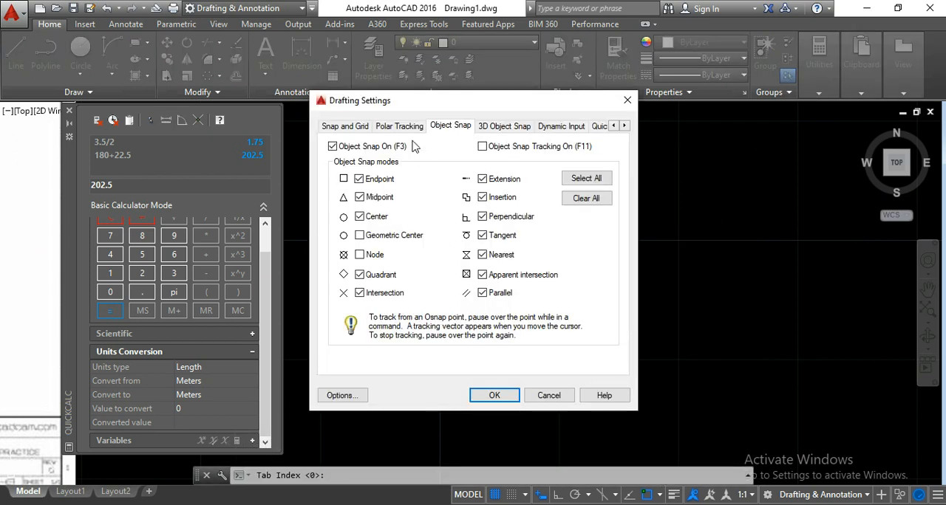
{"action": "left_click", "coordinate": [392, 129]}
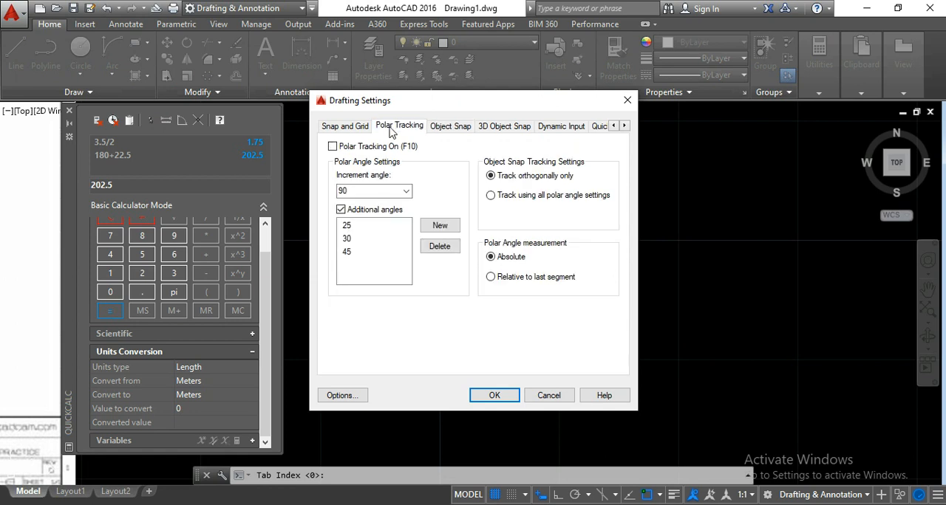
{"action": "left_click", "coordinate": [334, 147]}
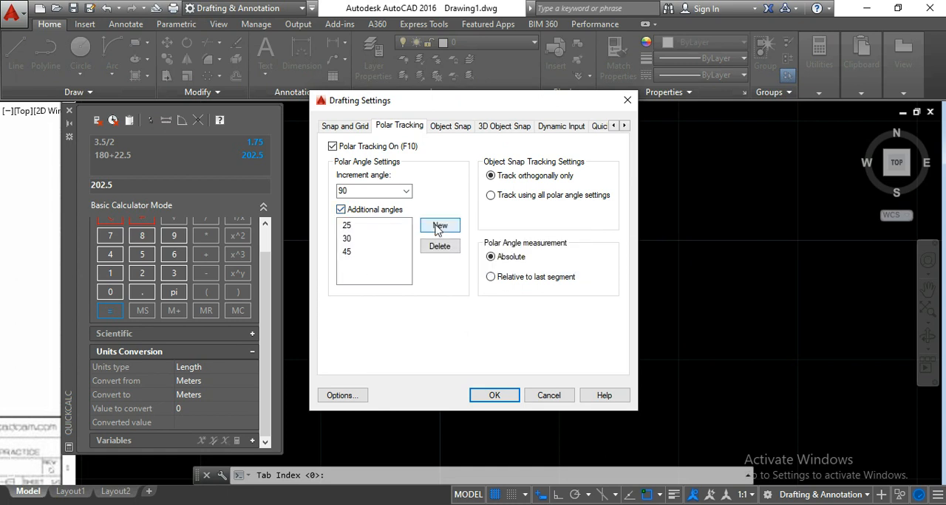
{"action": "left_click", "coordinate": [439, 228]}
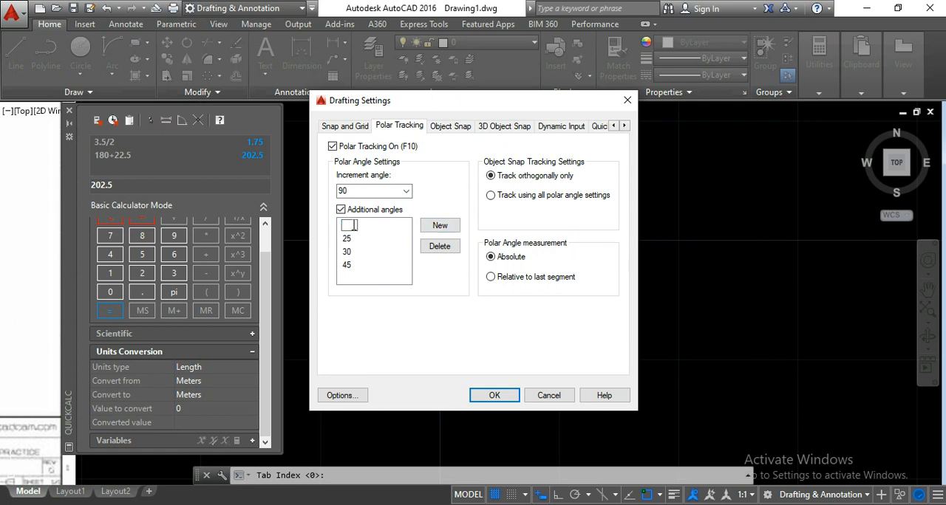
{"action": "type", "text": "202.5"}
{"action": "key", "text": "Return"}
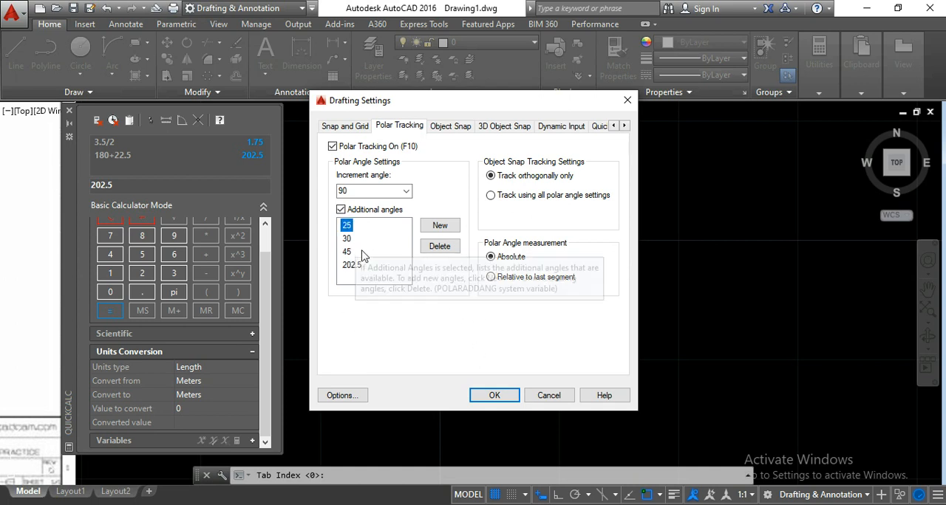
{"action": "left_click", "coordinate": [503, 396]}
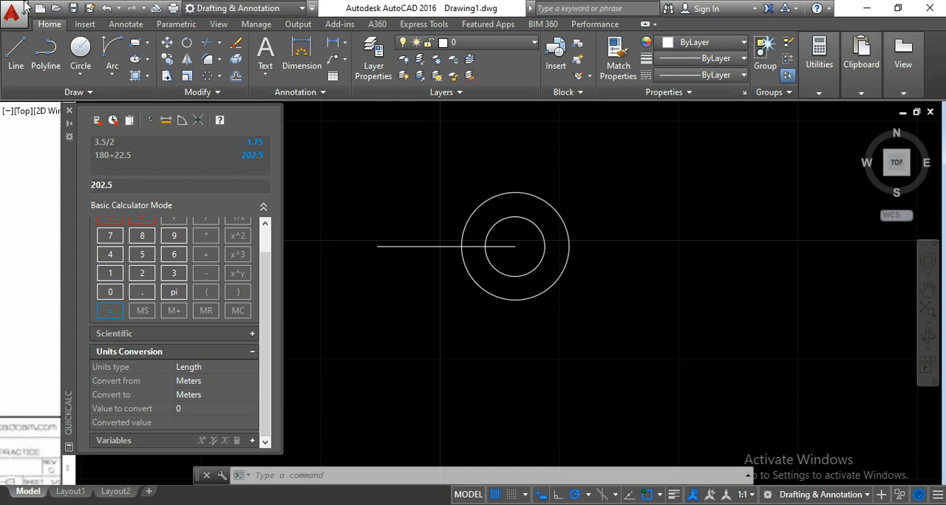
- Draw the tooth centreline from the circles' common centre about 16.88 long down to the left along the 202.5° polar direction
{"action": "left_click", "coordinate": [16, 56]}
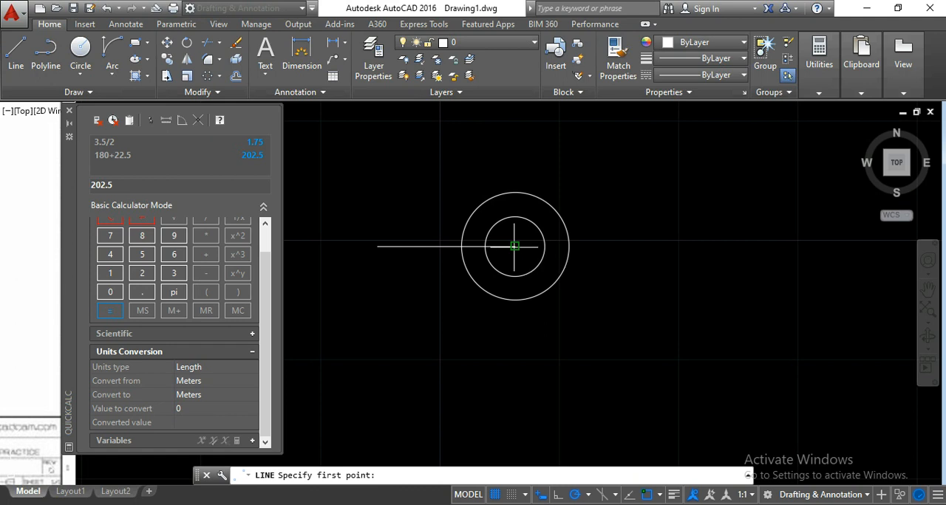
{"action": "left_click", "coordinate": [515, 246]}
{"action": "middle_click_drag", "start_coordinate": [422, 277], "coordinate": [538, 243]}
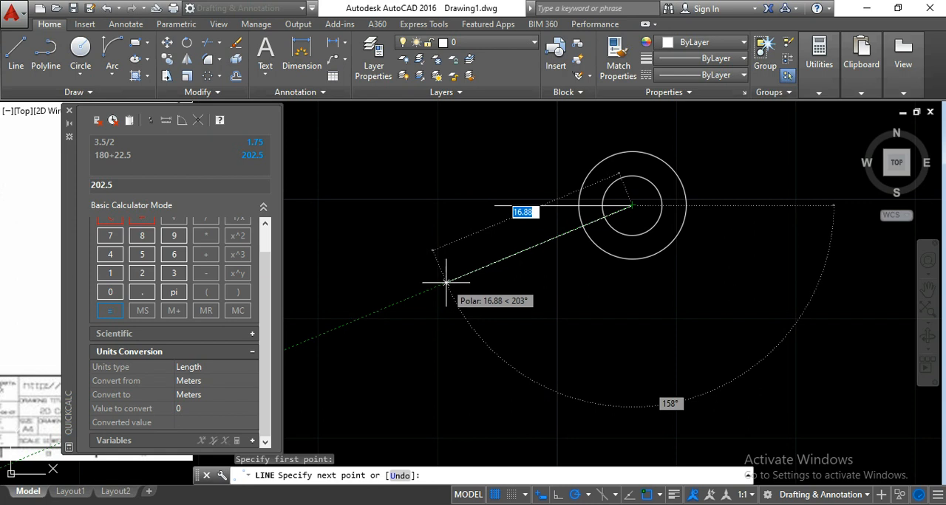
{"action": "left_click", "coordinate": [447, 281]}
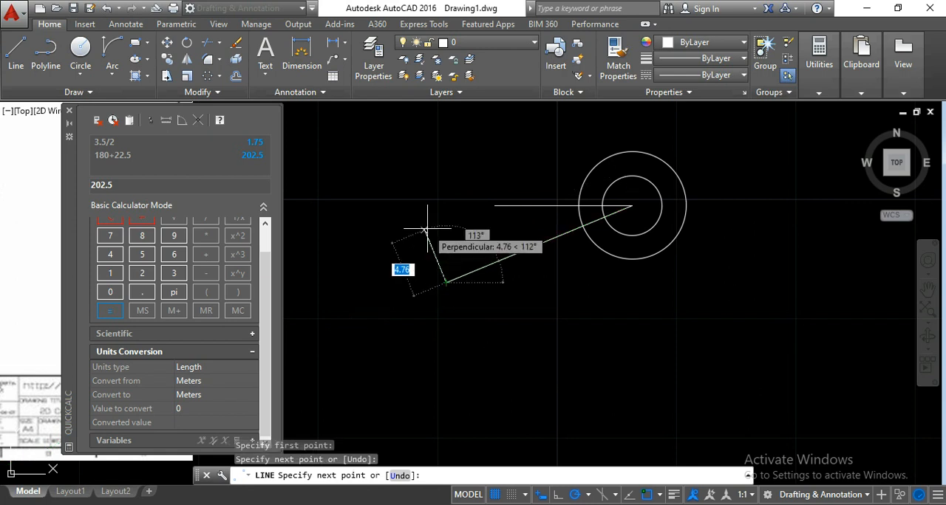
{"action": "key", "text": "Return"}
{"action": "middle_click_drag", "start_coordinate": [543, 215], "coordinate": [482, 237]}
{"action": "scroll", "coordinate": [439, 221], "scroll_direction": "up", "scroll_amount": 4}
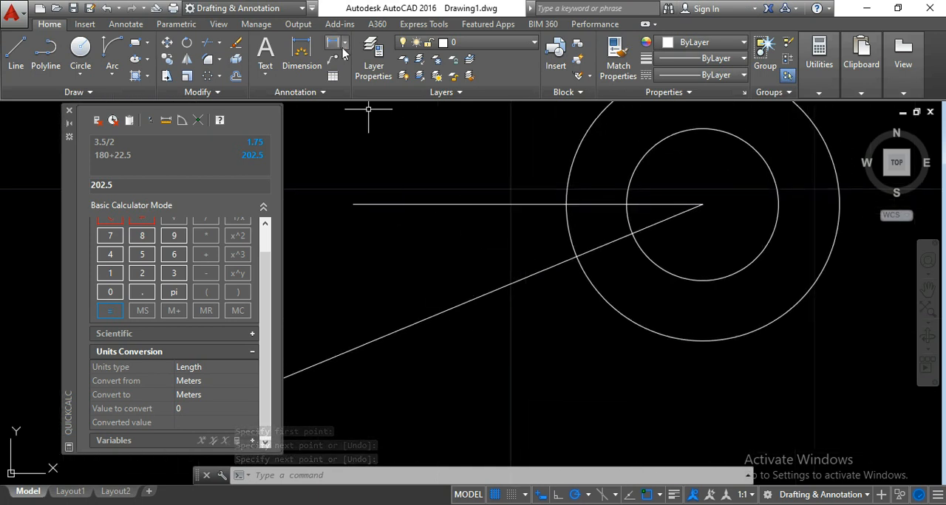
{"action": "middle_click_drag", "start_coordinate": [422, 279], "coordinate": [414, 305]}
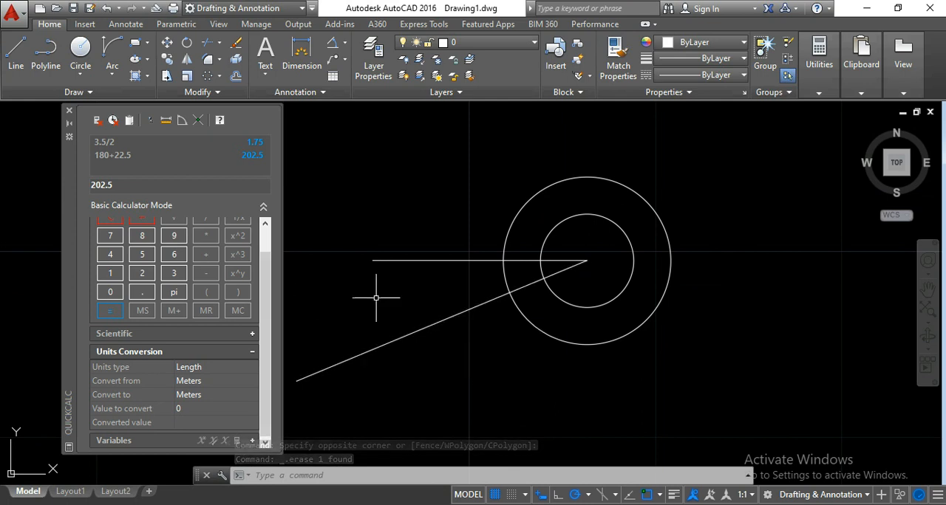
{"action": "middle_click_drag", "start_coordinate": [426, 300], "coordinate": [399, 295]}
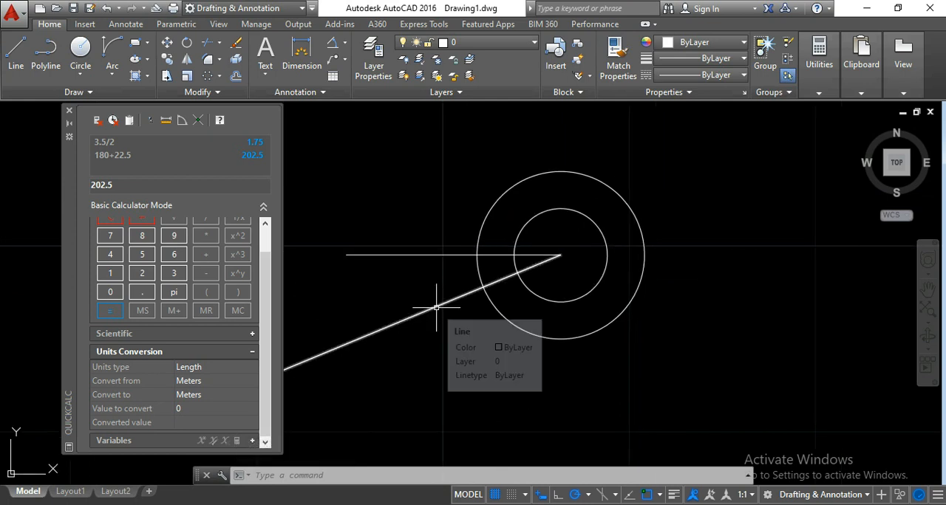
{"action": "scroll", "coordinate": [429, 308], "scroll_direction": "up", "scroll_amount": 2}
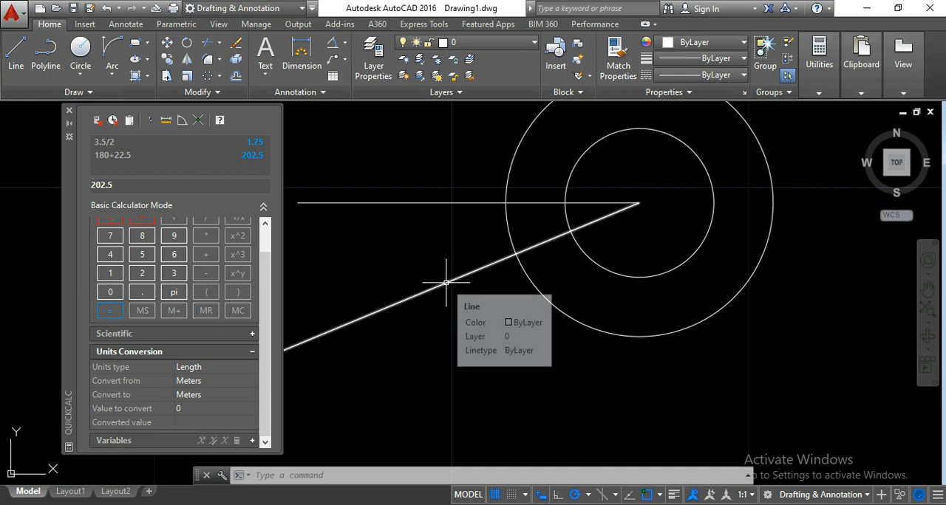
- Examine the inclined tooth in the reference image for its length, tip width and centreline angle
{"action": "scroll", "coordinate": [449, 292], "scroll_direction": "down", "scroll_amount": 5}
{"action": "middle_click_drag", "start_coordinate": [439, 302], "coordinate": [662, 282]}
{"action": "middle_click_drag", "start_coordinate": [468, 285], "coordinate": [627, 285]}
{"action": "middle_click_drag", "start_coordinate": [435, 273], "coordinate": [489, 279]}
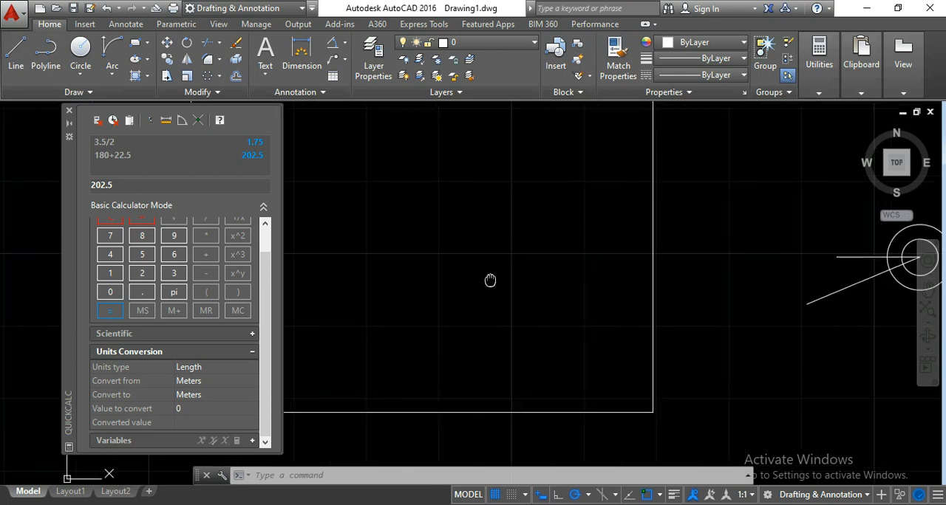
{"action": "scroll", "coordinate": [379, 298], "scroll_direction": "up", "scroll_amount": 2}
{"action": "middle_click_drag", "start_coordinate": [361, 280], "coordinate": [439, 268]}
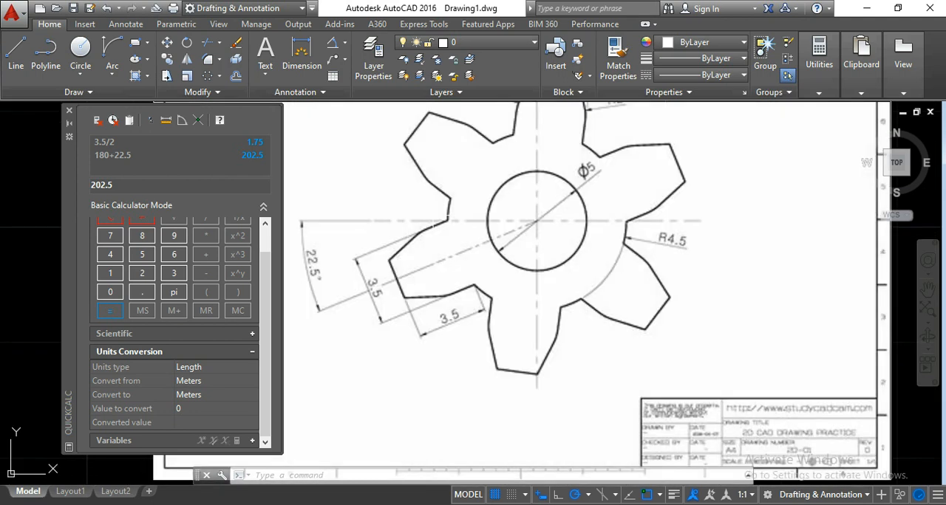
{"action": "scroll", "coordinate": [454, 325], "scroll_direction": "up", "scroll_amount": 2}
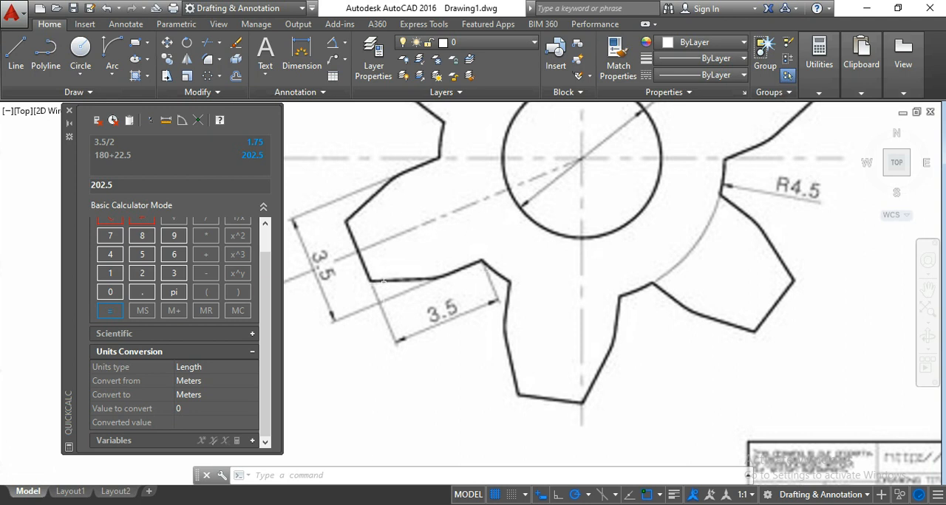
{"action": "middle_click_drag", "start_coordinate": [384, 284], "coordinate": [502, 301]}
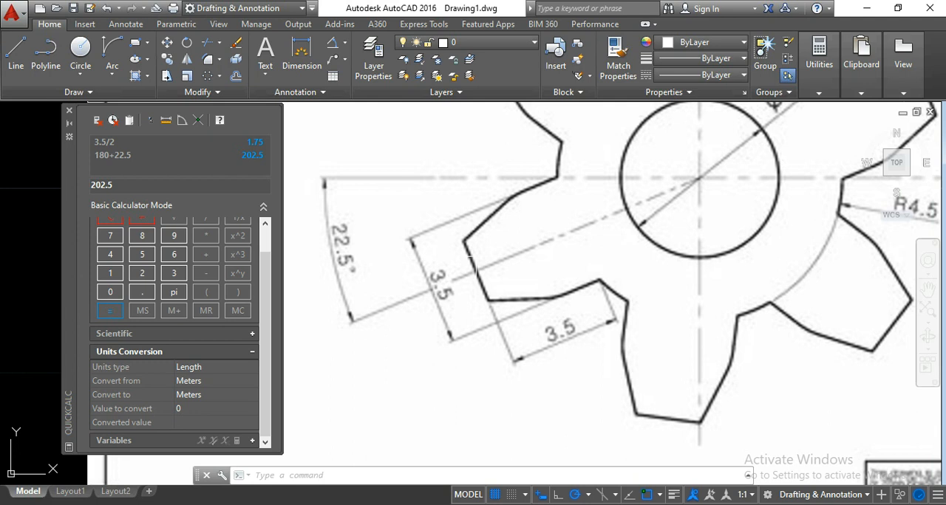
{"action": "scroll", "coordinate": [473, 266], "scroll_direction": "down", "scroll_amount": 5}
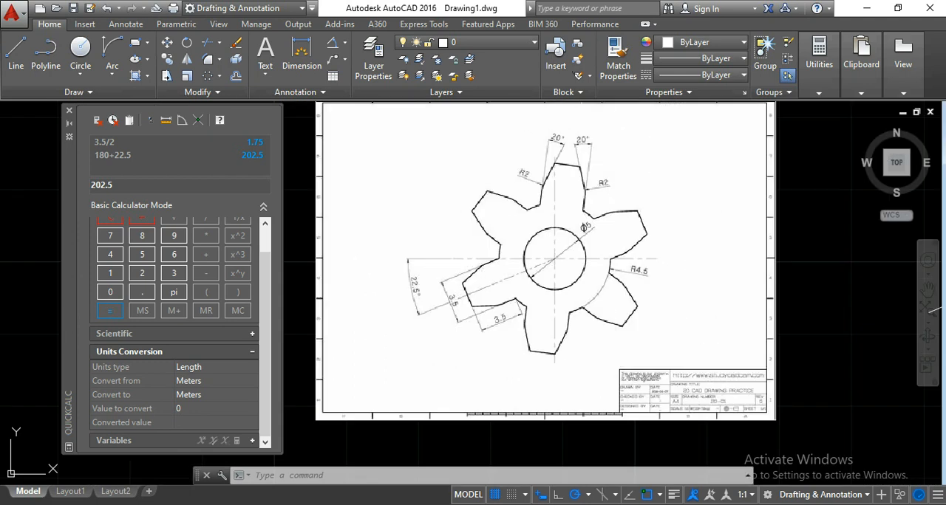
{"action": "scroll", "coordinate": [582, 125], "scroll_direction": "up", "scroll_amount": 2}
{"action": "scroll", "coordinate": [547, 141], "scroll_direction": "down", "scroll_amount": 4}
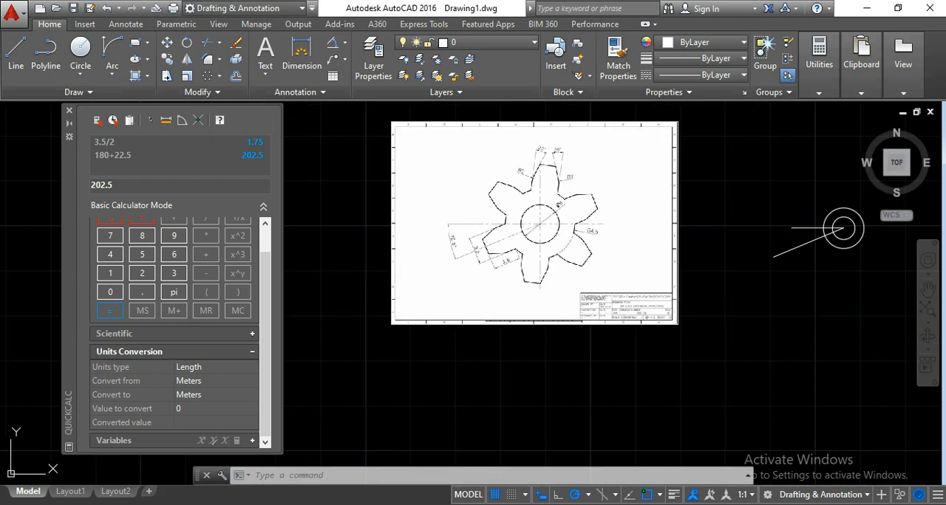
- Draw a 3.5 long line outward along the inclined tooth centreline, starting where the centreline crosses the outer circle
{"action": "middle_click_drag", "start_coordinate": [724, 239], "coordinate": [499, 250]}
{"action": "scroll", "coordinate": [597, 244], "scroll_direction": "up", "scroll_amount": 6}
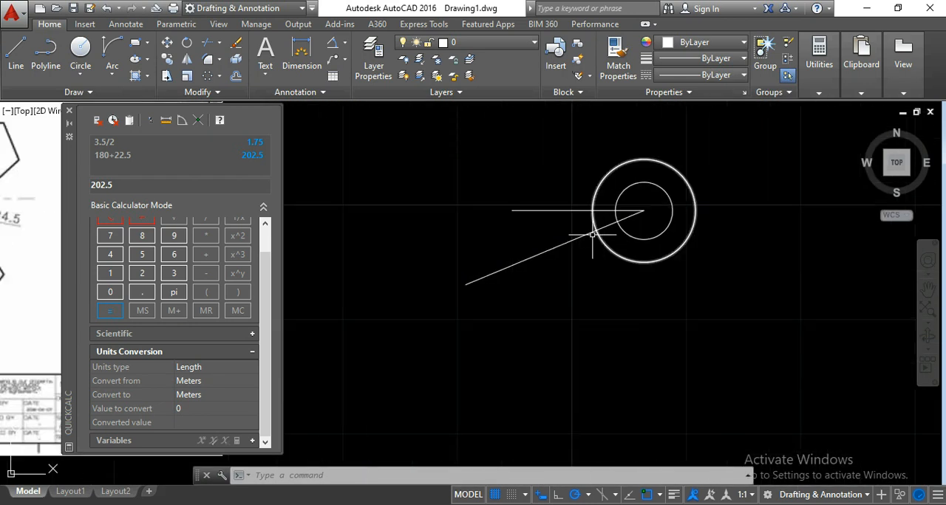
{"action": "middle_click_drag", "start_coordinate": [597, 260], "coordinate": [513, 262]}
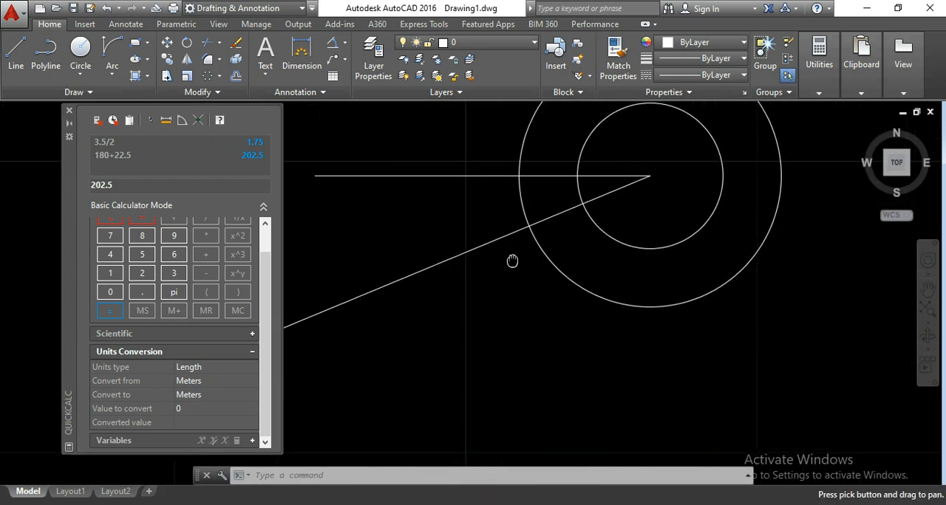
{"action": "left_click", "coordinate": [15, 52]}
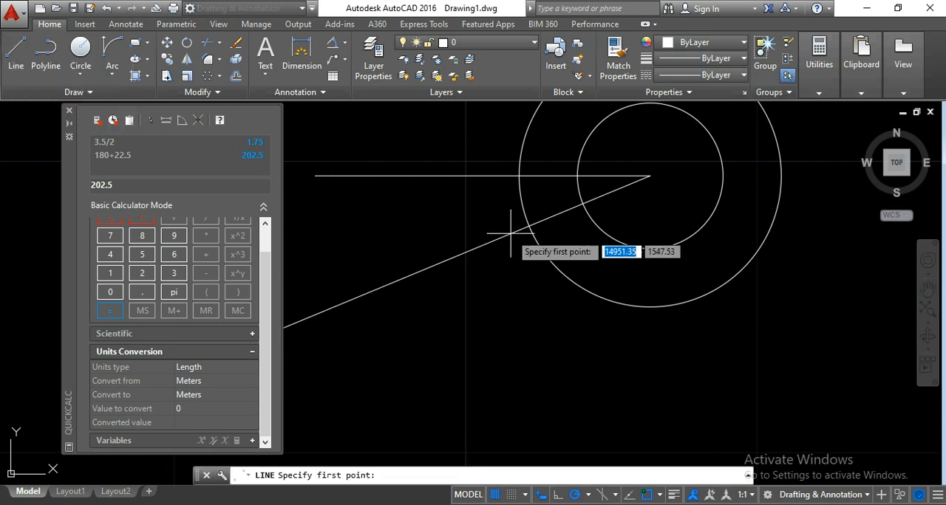
{"action": "scroll", "coordinate": [521, 225], "scroll_direction": "up", "scroll_amount": 2}
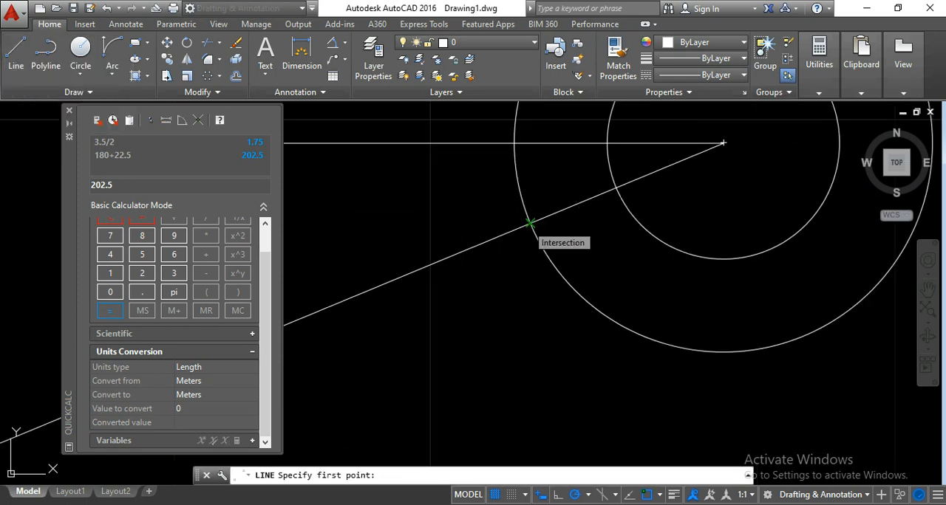
{"action": "left_click", "coordinate": [530, 222]}
{"action": "middle_click_drag", "start_coordinate": [438, 262], "coordinate": [481, 253]}
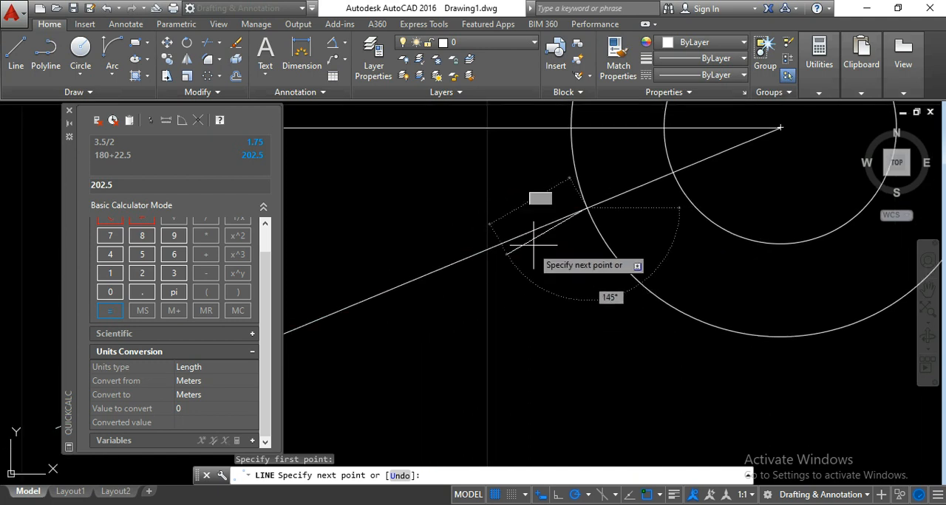
{"action": "scroll", "coordinate": [481, 253], "scroll_direction": "down", "scroll_amount": 3}
{"action": "scroll", "coordinate": [399, 297], "scroll_direction": "up", "scroll_amount": 3}
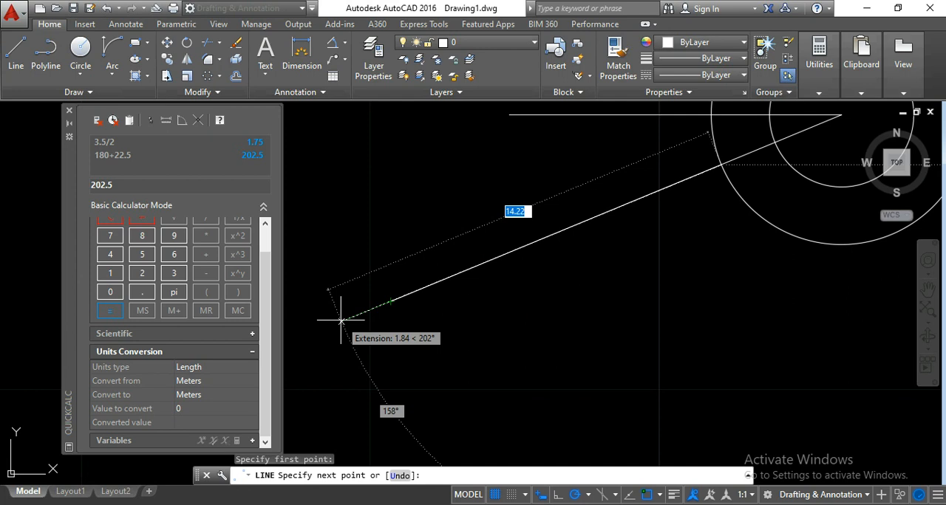
{"action": "type", "text": "3.5"}
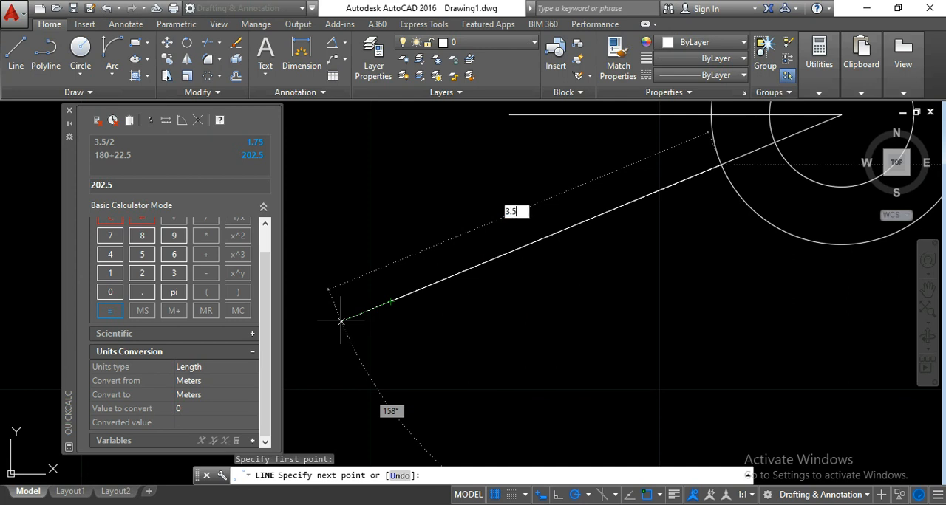
{"action": "key", "text": "Return"}
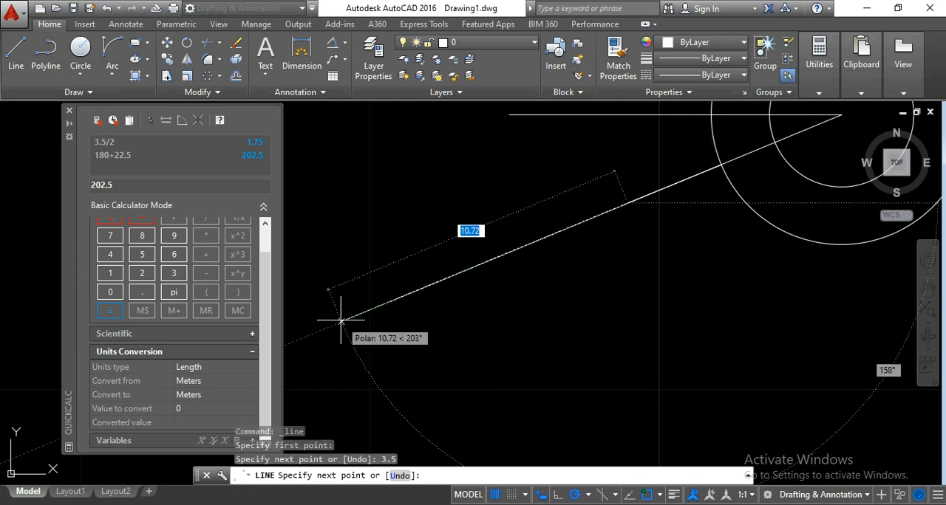
{"action": "key", "text": "Return"}
- Erase the long inclined centreline, keeping the short line that starts at the outer circle
{"action": "left_click", "coordinate": [471, 320]}
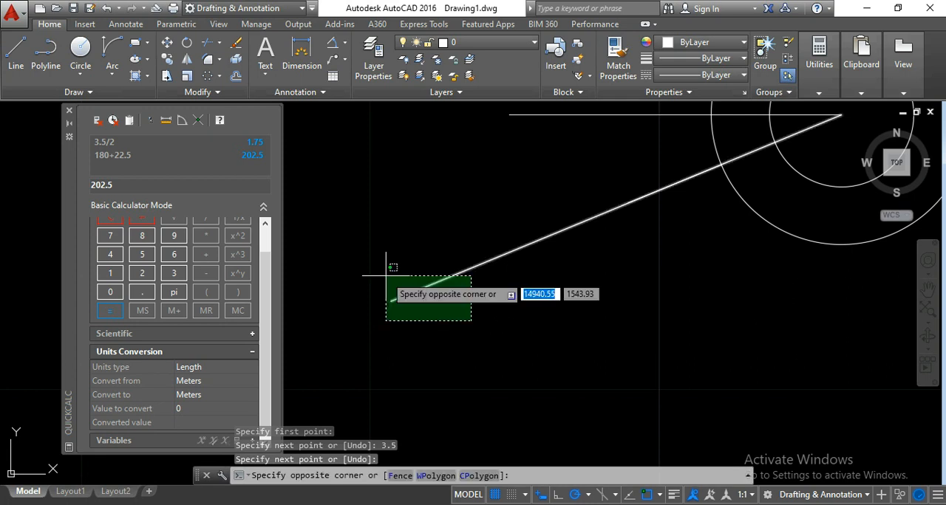
{"action": "left_click", "coordinate": [386, 276]}
{"action": "key", "text": "Delete"}
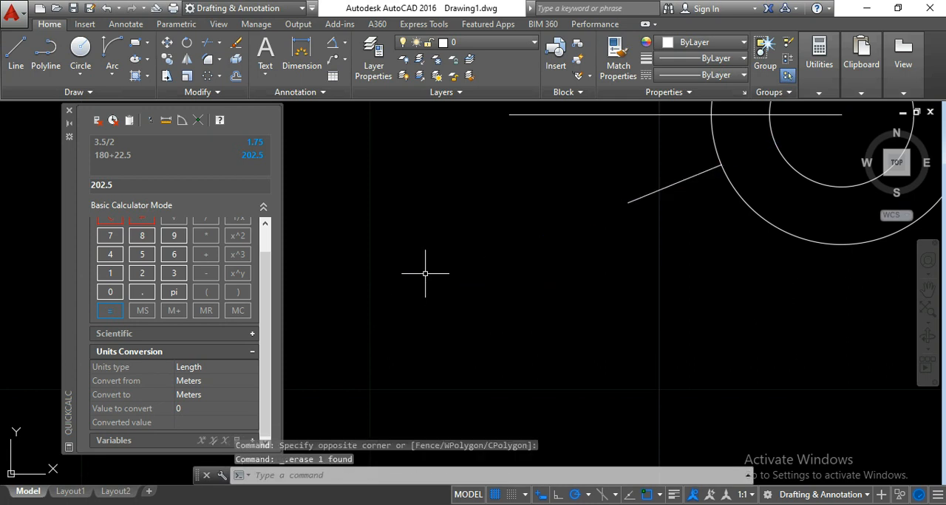
- Check the short inclined line's length with a temporary aligned dimension between its endpoints, and erase the dimension
{"action": "mouse_move", "coordinate": [569, 289]}
{"action": "middle_mouse_down"}
{"action": "mouse_move", "coordinate": [388, 323]}
{"action": "mouse_move", "coordinate": [433, 274]}
{"action": "mouse_move", "coordinate": [401, 298]}
{"action": "middle_mouse_up"}
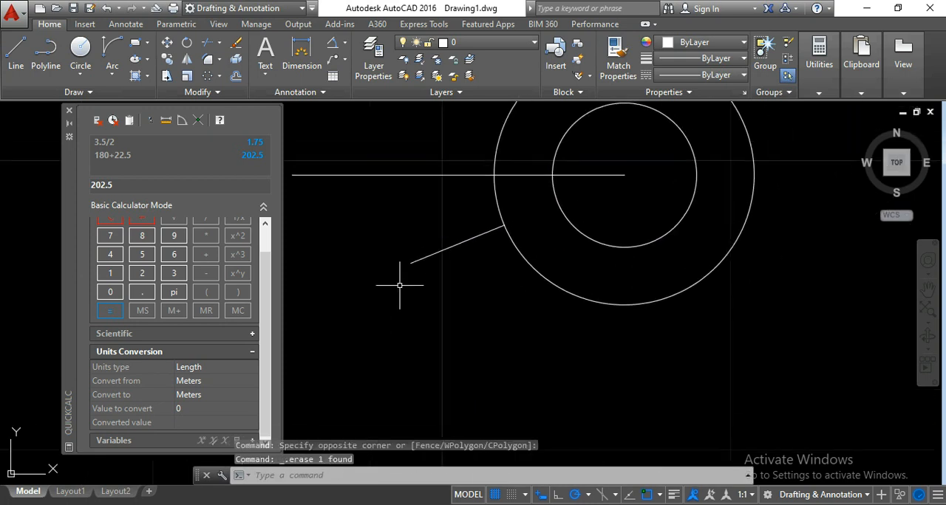
{"action": "left_click", "coordinate": [344, 43]}
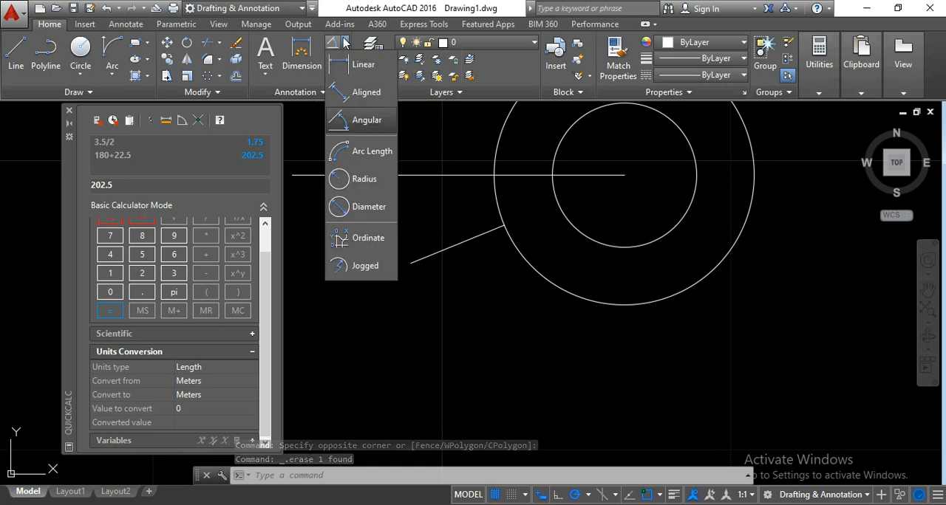
{"action": "left_click", "coordinate": [362, 94]}
{"action": "left_click", "coordinate": [505, 225]}
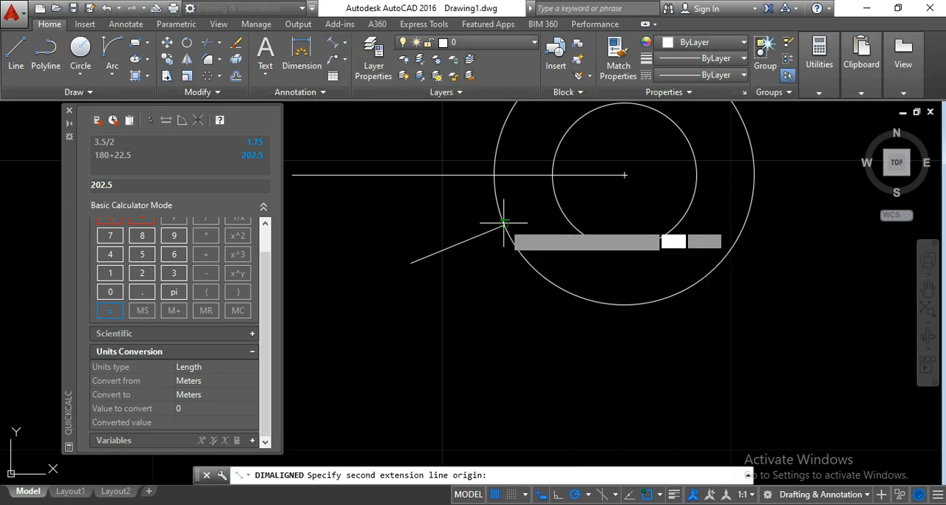
{"action": "left_click", "coordinate": [411, 259]}
{"action": "scroll", "coordinate": [406, 236], "scroll_direction": "down", "scroll_amount": 4}
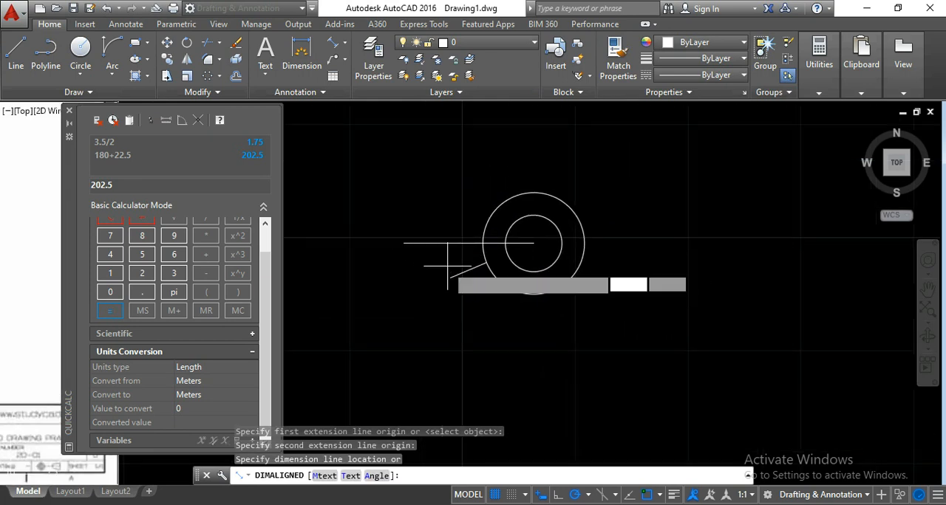
{"action": "left_click", "coordinate": [443, 264]}
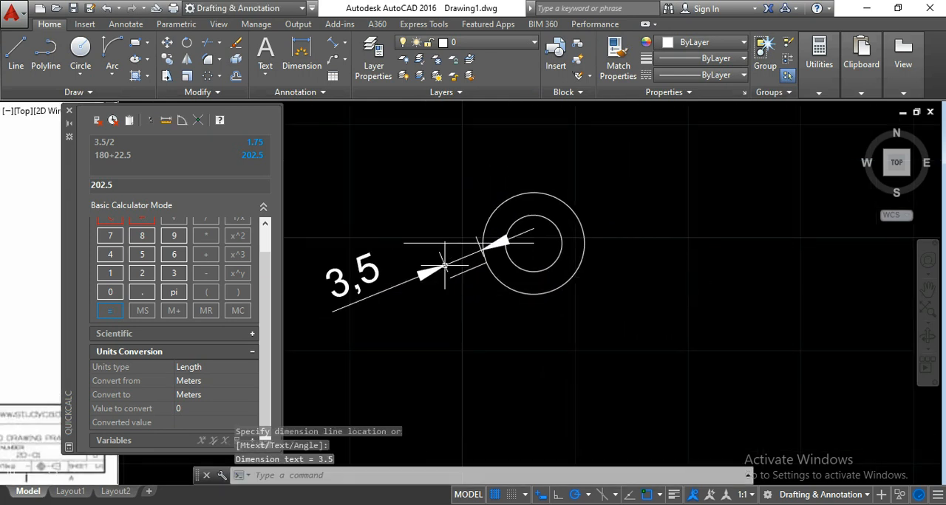
{"action": "scroll", "coordinate": [317, 276], "scroll_direction": "up", "scroll_amount": 2}
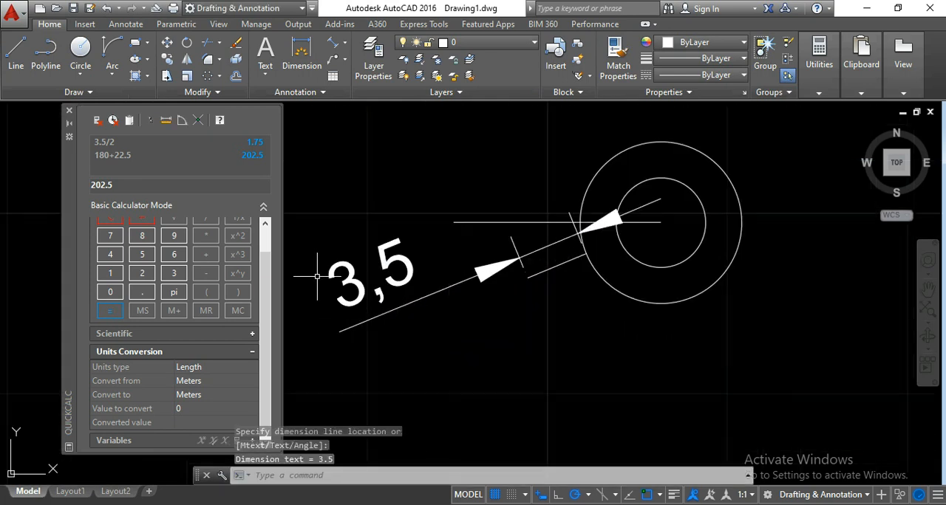
{"action": "left_click", "coordinate": [373, 279]}
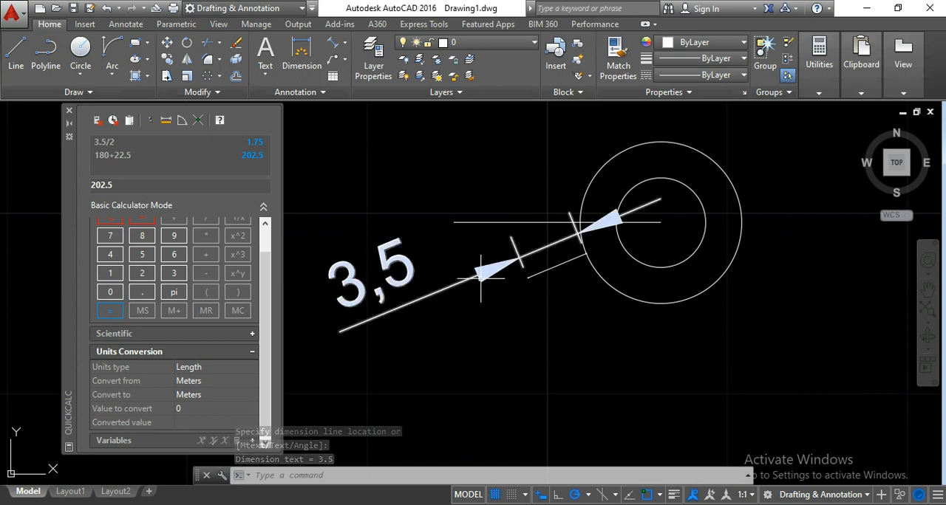
{"action": "key", "text": "Delete"}
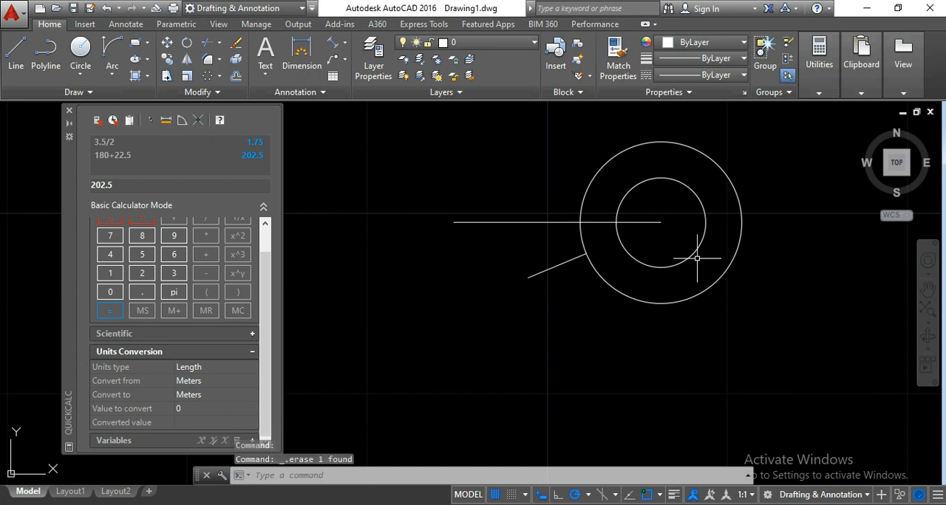
{"action": "scroll", "coordinate": [555, 254], "scroll_direction": "up", "scroll_amount": 2}
{"action": "scroll", "coordinate": [495, 249], "scroll_direction": "up", "scroll_amount": 3}
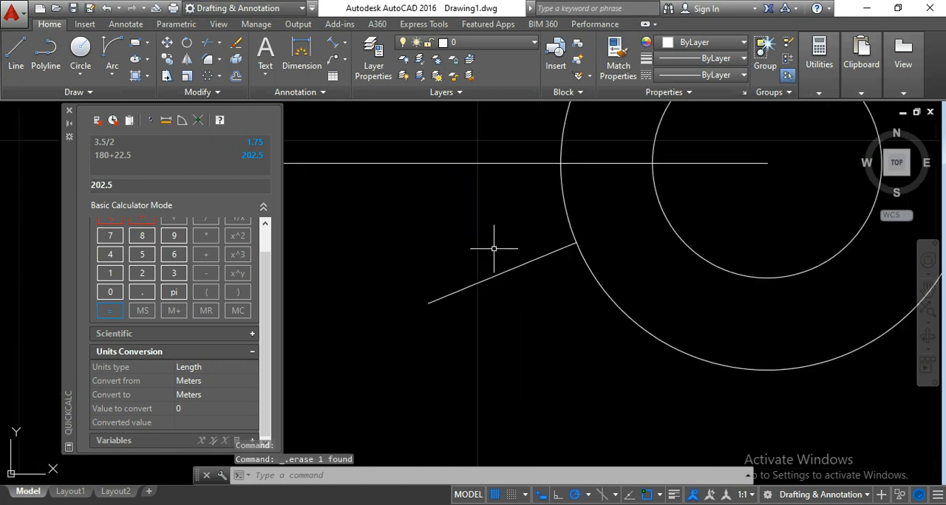
{"action": "left_click", "coordinate": [509, 296]}
{"action": "left_click", "coordinate": [475, 248]}
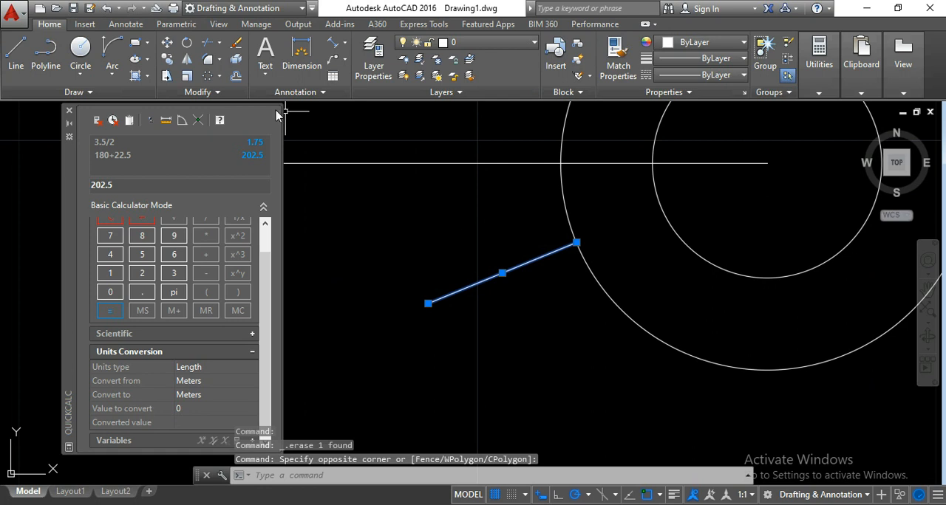
{"action": "left_click", "coordinate": [237, 79]}
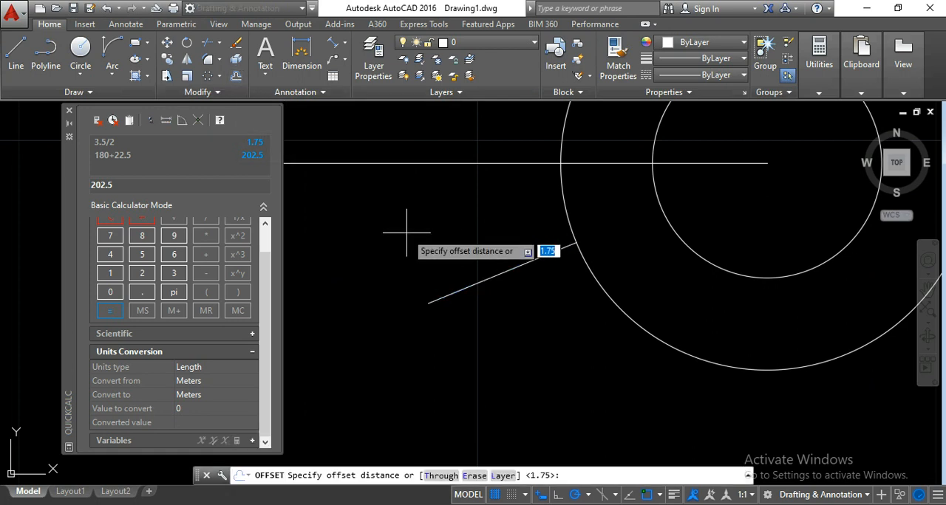
{"action": "key", "text": "Escape"}
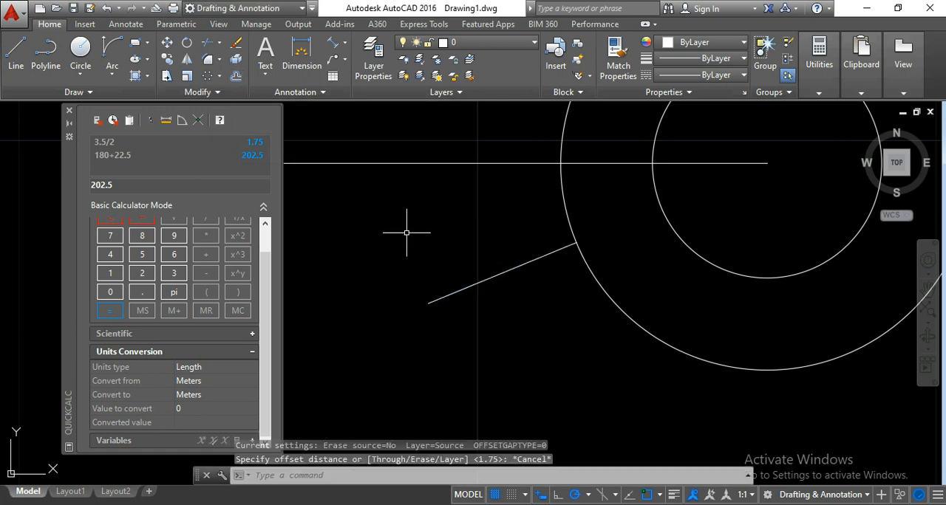
- Calculate 3.5/2 in the quick calculator to get half the tooth's tip width shown in the reference image
{"action": "scroll", "coordinate": [443, 288], "scroll_direction": "down", "scroll_amount": 5}
{"action": "middle_click_drag", "start_coordinate": [458, 318], "coordinate": [660, 323]}
{"action": "scroll", "coordinate": [659, 323], "scroll_direction": "down", "scroll_amount": 4}
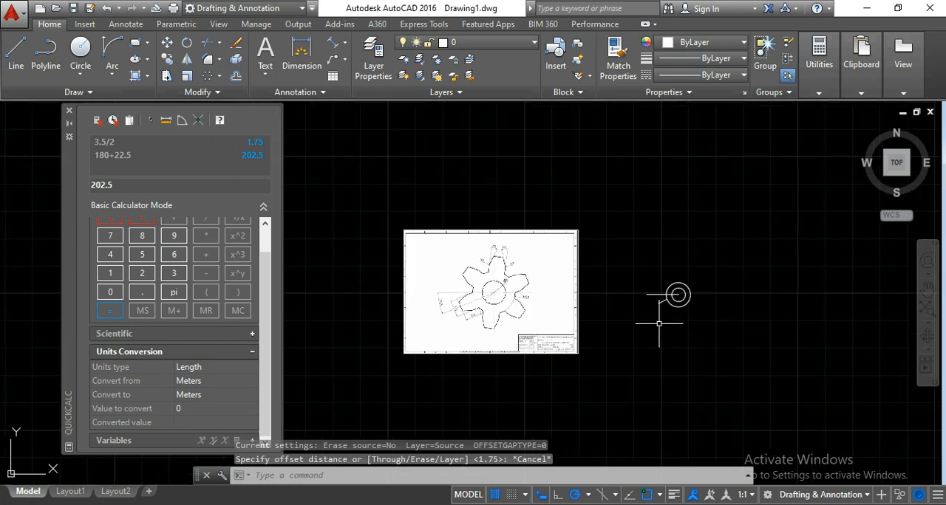
{"action": "middle_click_drag", "start_coordinate": [593, 324], "coordinate": [631, 310]}
{"action": "scroll", "coordinate": [456, 294], "scroll_direction": "up", "scroll_amount": 2}
{"action": "scroll", "coordinate": [577, 307], "scroll_direction": "up", "scroll_amount": 6}
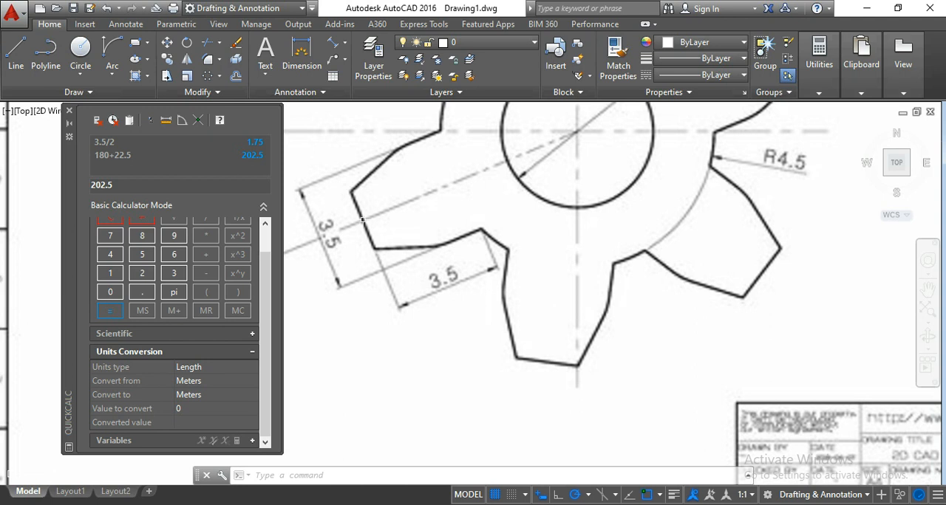
{"action": "scroll", "coordinate": [362, 221], "scroll_direction": "down", "scroll_amount": 8}
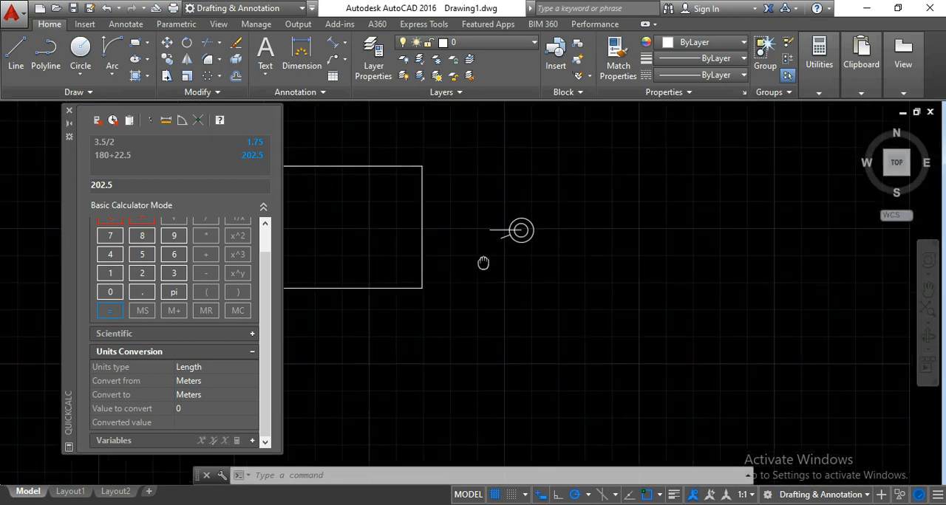
{"action": "scroll", "coordinate": [491, 240], "scroll_direction": "up", "scroll_amount": 4}
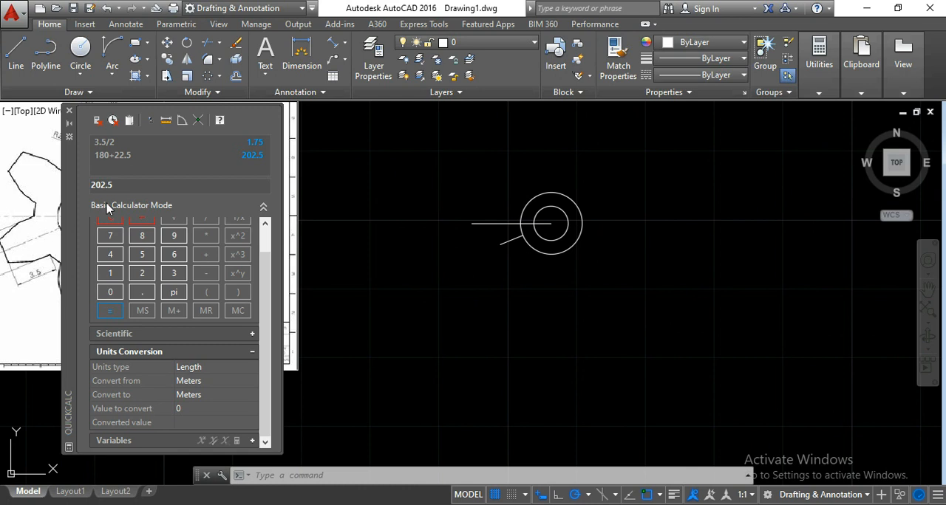
{"action": "left_click_drag", "start_coordinate": [116, 186], "coordinate": [78, 187]}
{"action": "key", "text": "Return"}
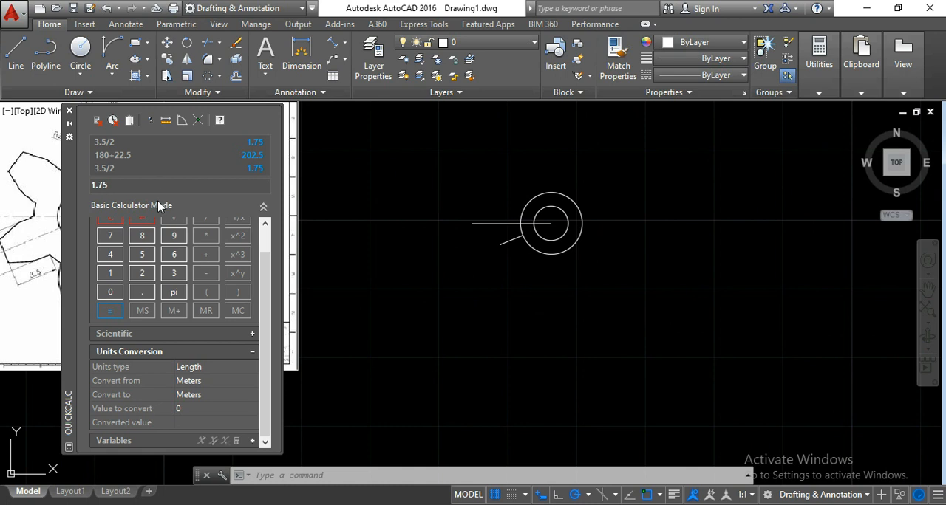
- Offset the short inclined tooth centreline by 1.75 to both sides to form the two parallel tooth sides
{"action": "scroll", "coordinate": [510, 240], "scroll_direction": "up", "scroll_amount": 8}
{"action": "middle_click_drag", "start_coordinate": [512, 257], "coordinate": [498, 269]}
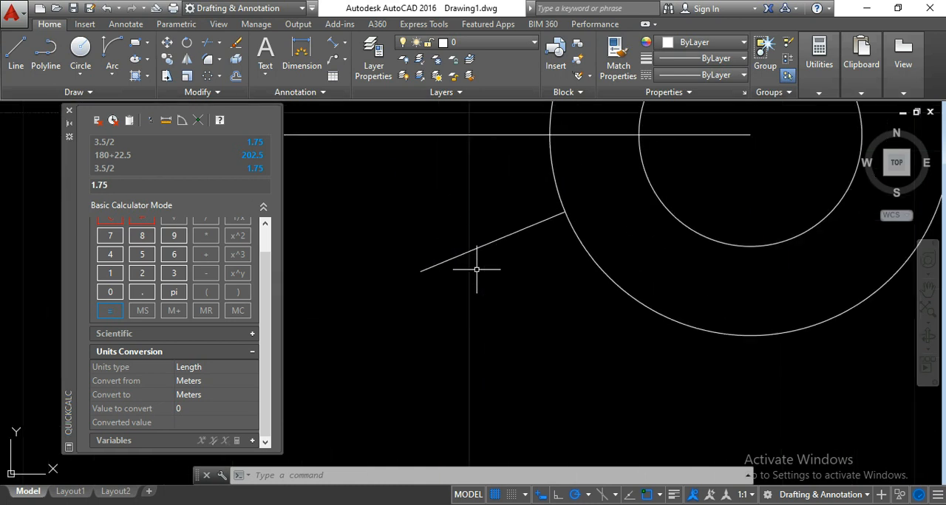
{"action": "left_click", "coordinate": [236, 79]}
{"action": "type", "text": "1.75"}
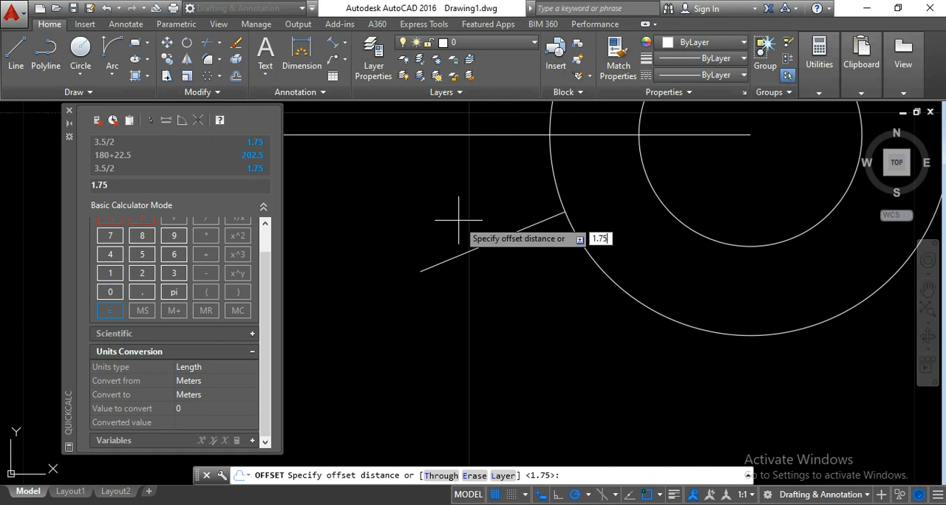
{"action": "key", "text": "Return"}
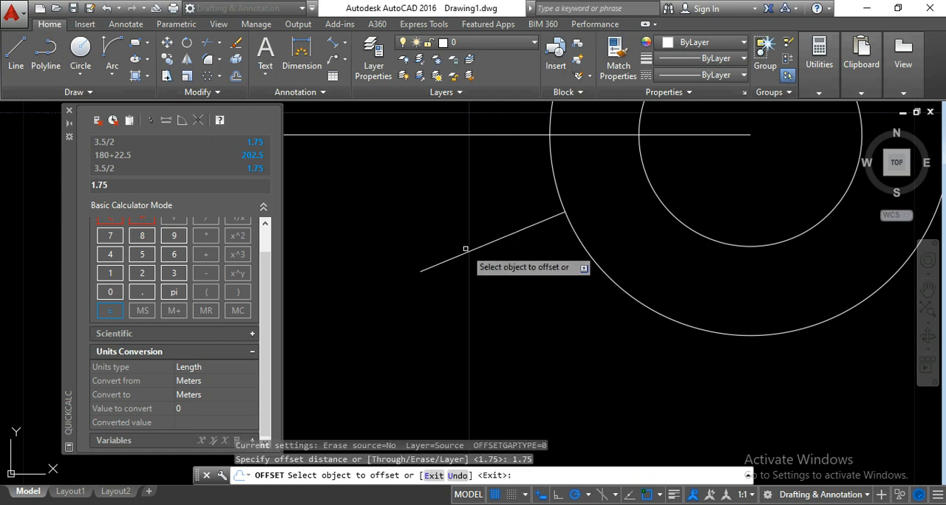
{"action": "left_click", "coordinate": [466, 252]}
{"action": "left_click", "coordinate": [443, 218]}
{"action": "left_click", "coordinate": [455, 251]}
{"action": "left_click", "coordinate": [501, 283]}
{"action": "scroll", "coordinate": [501, 283], "scroll_direction": "down", "scroll_amount": 2}
{"action": "middle_click_drag", "start_coordinate": [501, 283], "coordinate": [541, 298]}
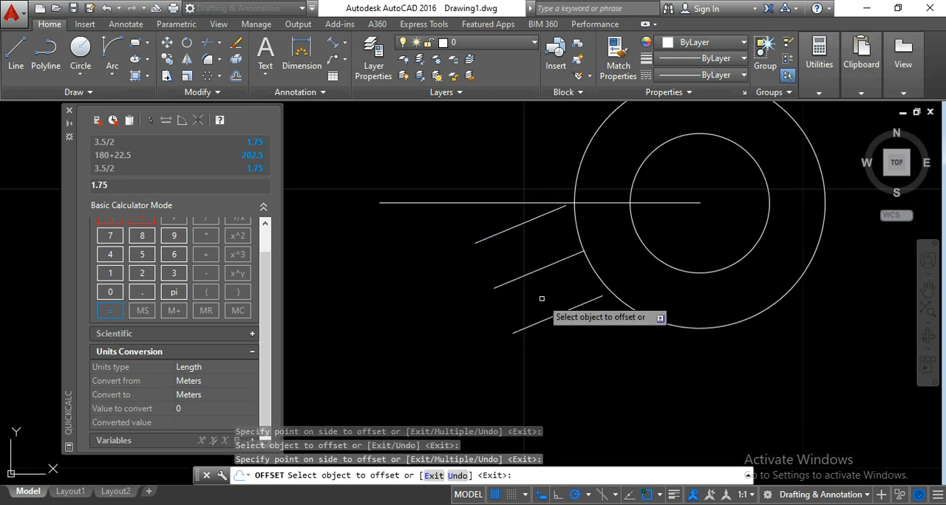
{"action": "key", "text": "Escape"}
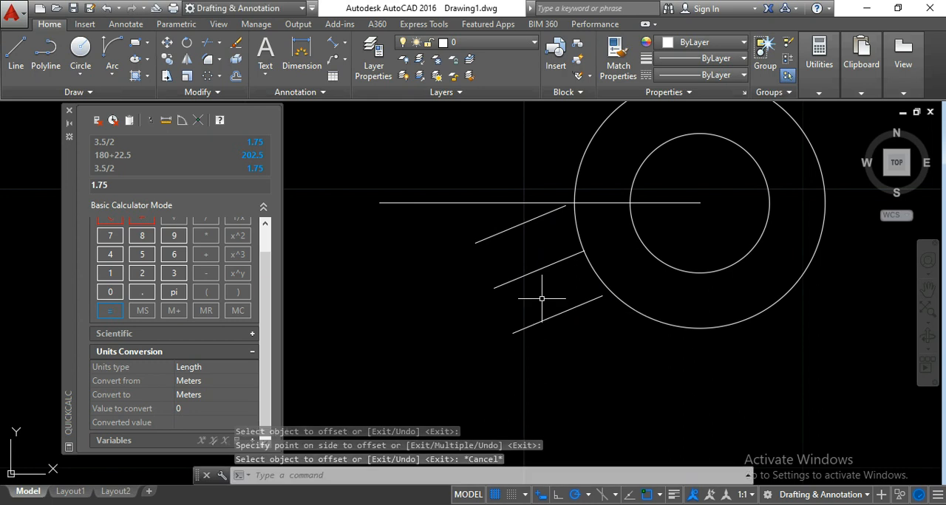
- Stretch the inner ends of both offset tooth sides inward along their direction, past the outer circle
{"action": "middle_click_drag", "start_coordinate": [549, 249], "coordinate": [532, 254]}
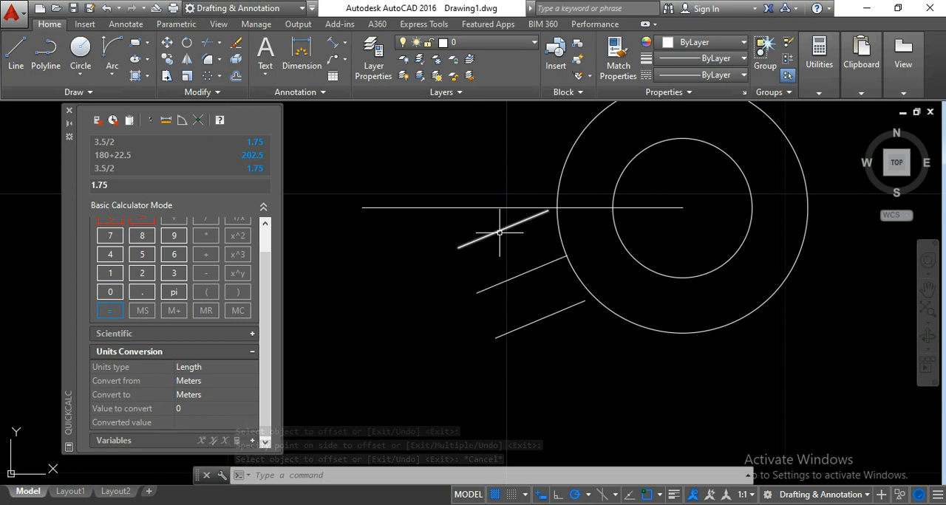
{"action": "left_click", "coordinate": [500, 232]}
{"action": "scroll", "coordinate": [550, 207], "scroll_direction": "up", "scroll_amount": 3}
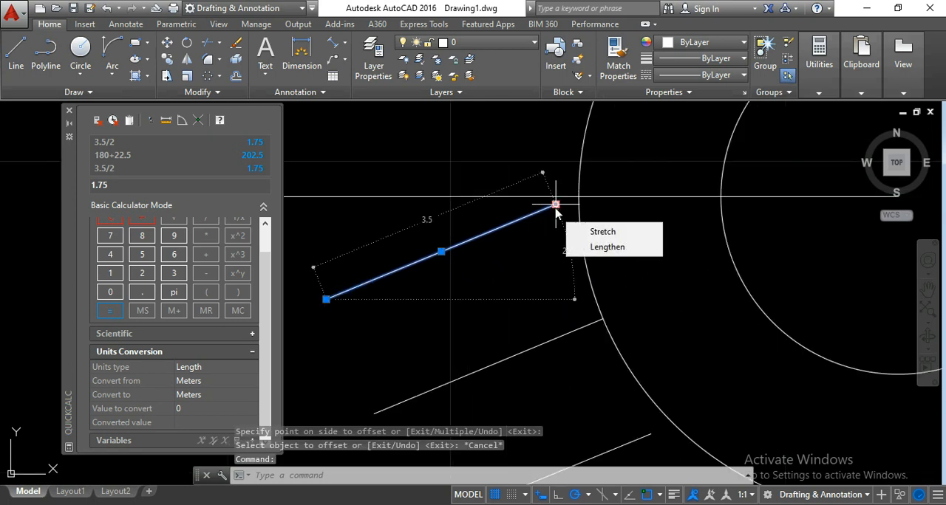
{"action": "left_click", "coordinate": [556, 205]}
{"action": "left_click", "coordinate": [680, 152]}
{"action": "scroll", "coordinate": [601, 296], "scroll_direction": "down", "scroll_amount": 3}
{"action": "scroll", "coordinate": [598, 321], "scroll_direction": "up", "scroll_amount": 1}
{"action": "left_click", "coordinate": [587, 325]}
{"action": "left_click", "coordinate": [602, 319]}
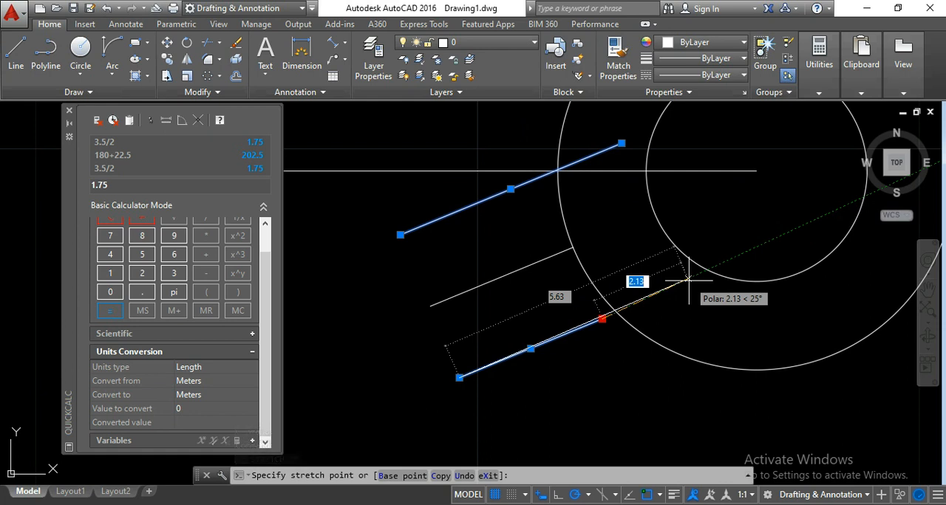
{"action": "scroll", "coordinate": [689, 281], "scroll_direction": "up", "scroll_amount": 2}
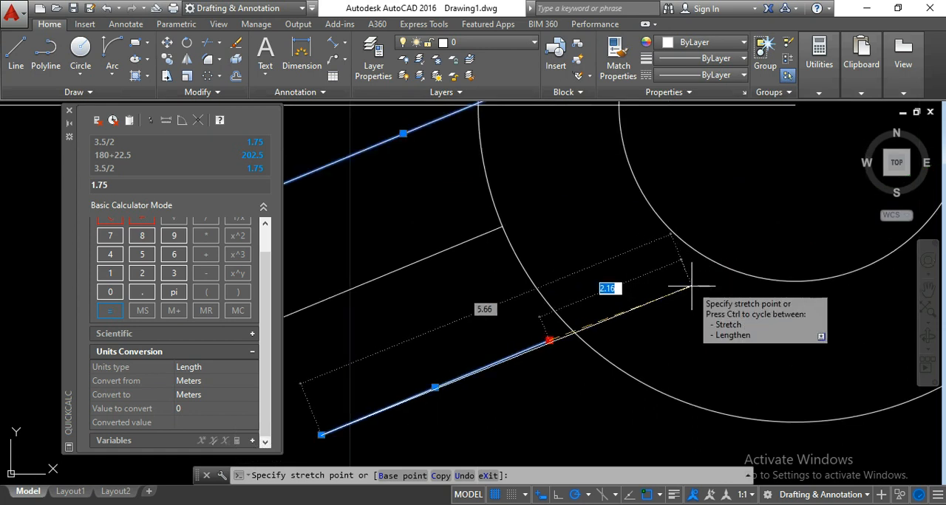
{"action": "left_click", "coordinate": [689, 281]}
{"action": "scroll", "coordinate": [653, 334], "scroll_direction": "down", "scroll_amount": 2}
{"action": "middle_click_drag", "start_coordinate": [653, 334], "coordinate": [687, 333]}
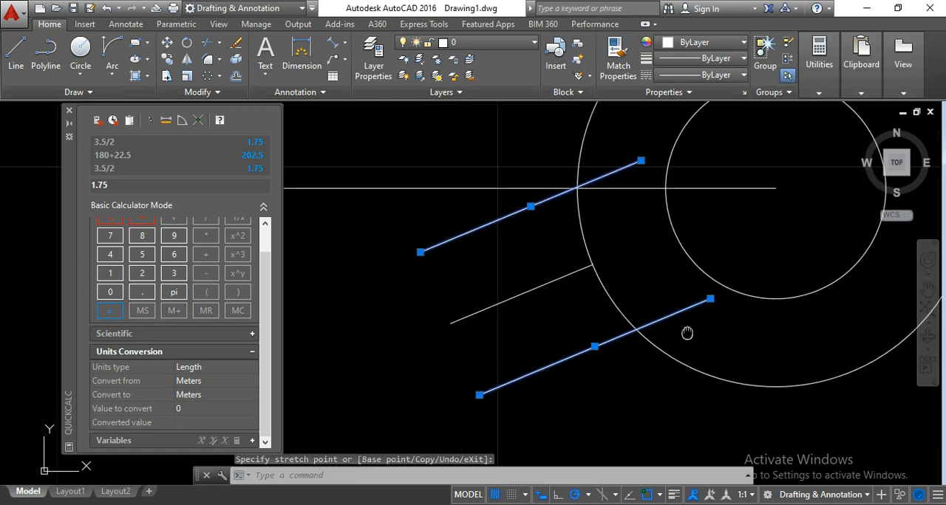
{"action": "key", "text": "Escape"}
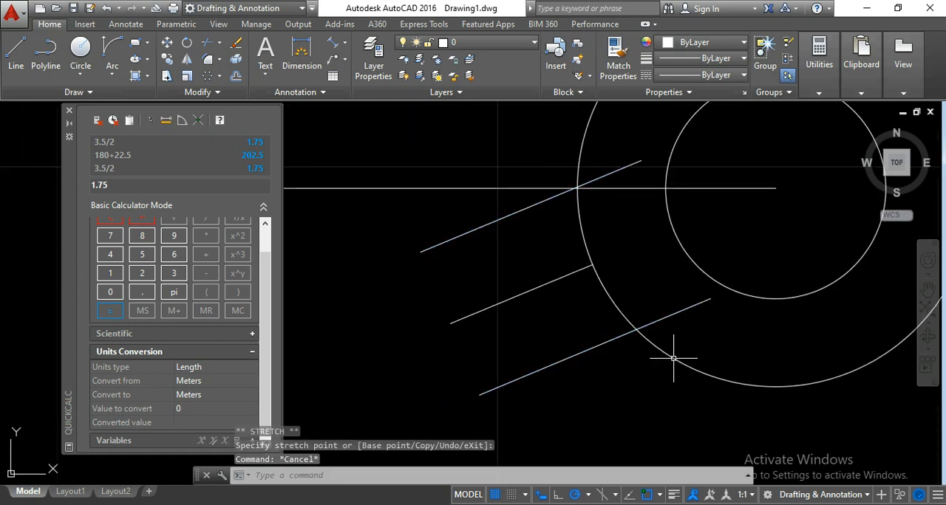
- Trim the tooth side ends lying inside the outer circle and the circle's arc between the two sides
{"action": "left_click", "coordinate": [666, 396]}
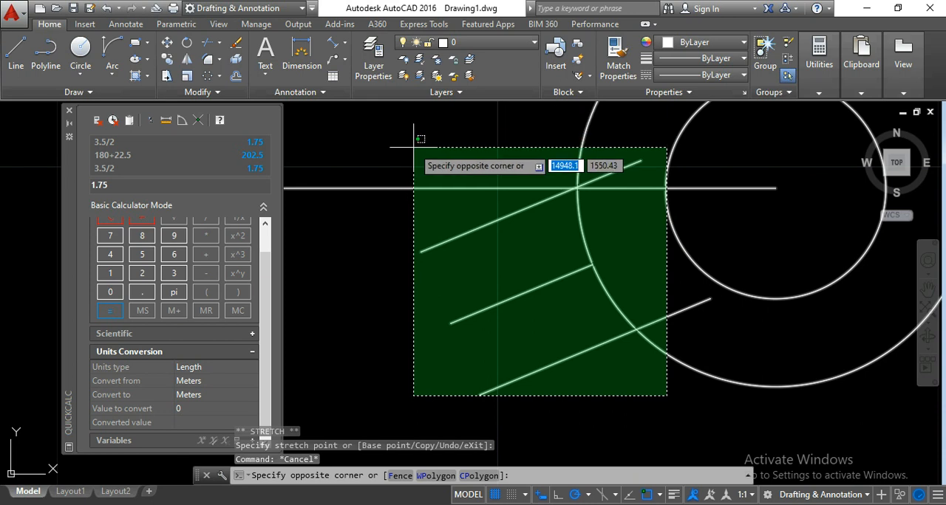
{"action": "left_click", "coordinate": [413, 147]}
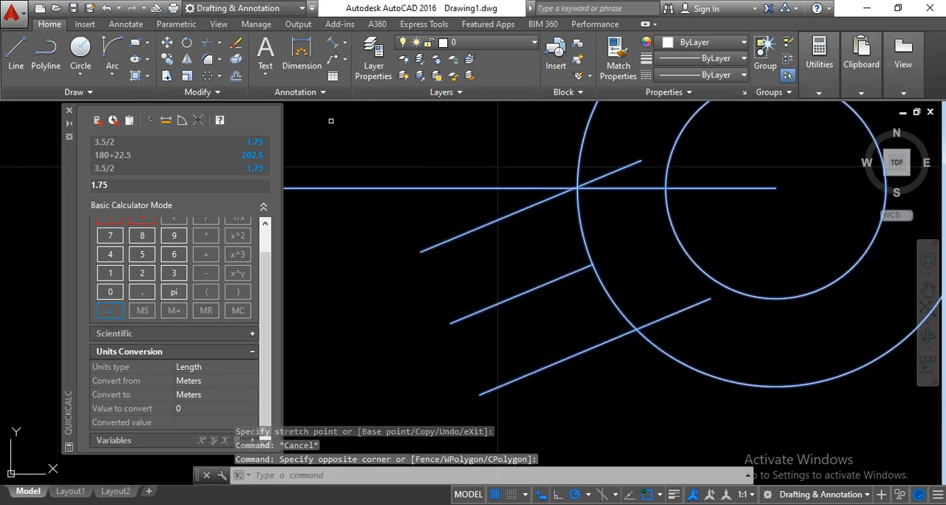
{"action": "left_click", "coordinate": [207, 42]}
{"action": "left_click", "coordinate": [593, 181]}
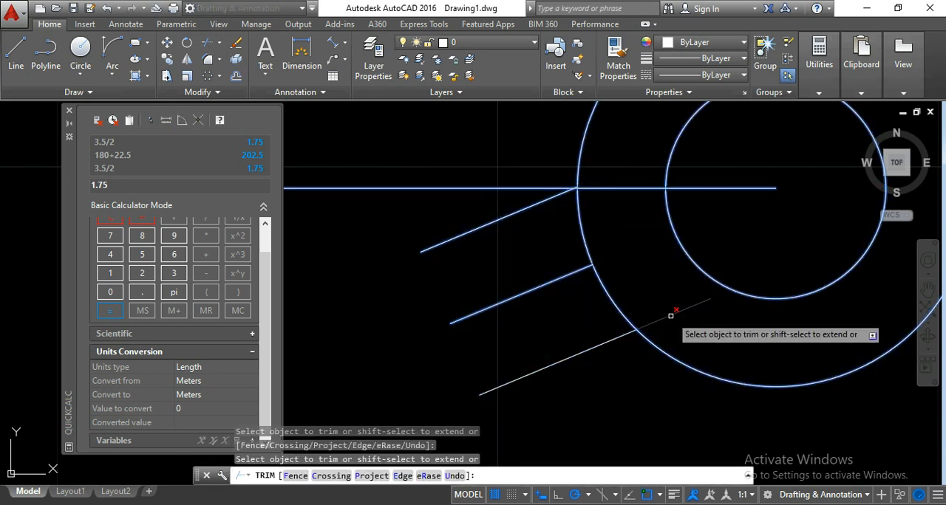
{"action": "left_click", "coordinate": [659, 320]}
{"action": "left_click", "coordinate": [600, 289]}
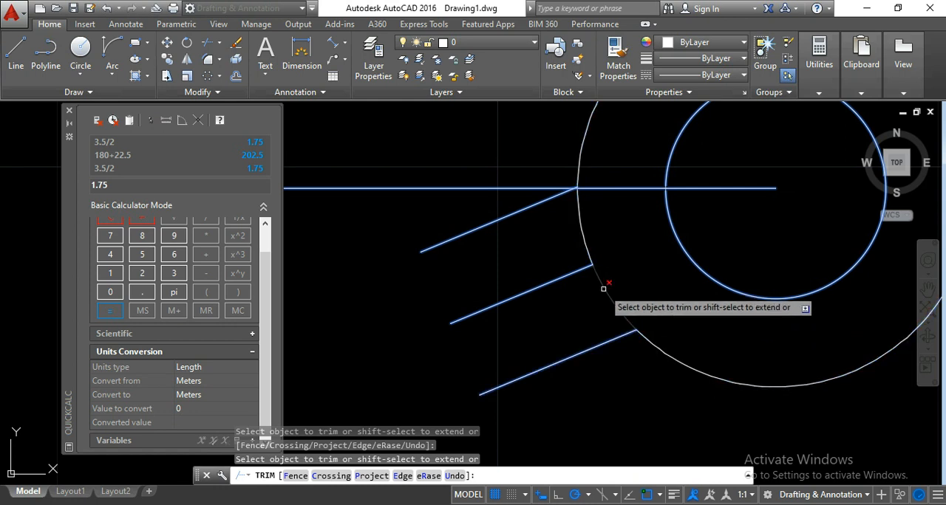
{"action": "left_click", "coordinate": [584, 244]}
{"action": "middle_click_drag", "start_coordinate": [633, 262], "coordinate": [622, 264]}
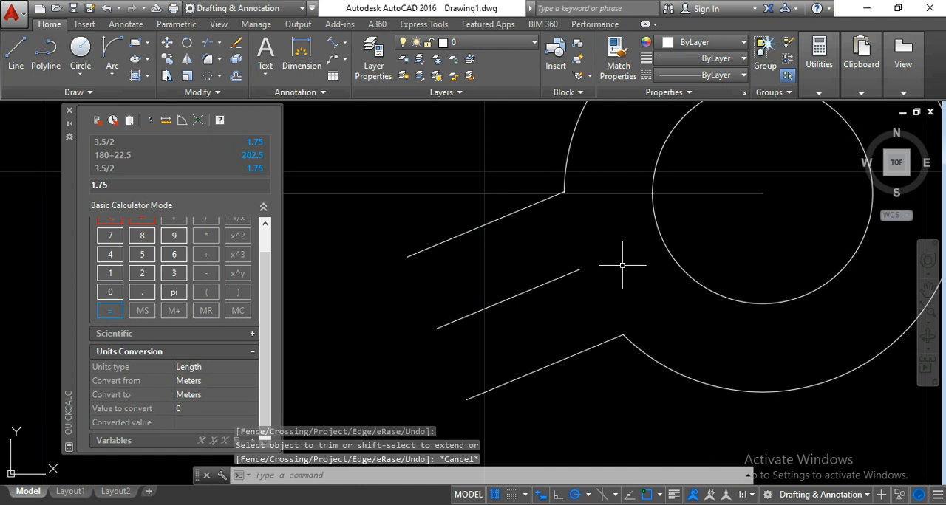
- Draw a line joining the outer ends of the two tooth sides to close the tooth tip
{"action": "left_click", "coordinate": [15, 53]}
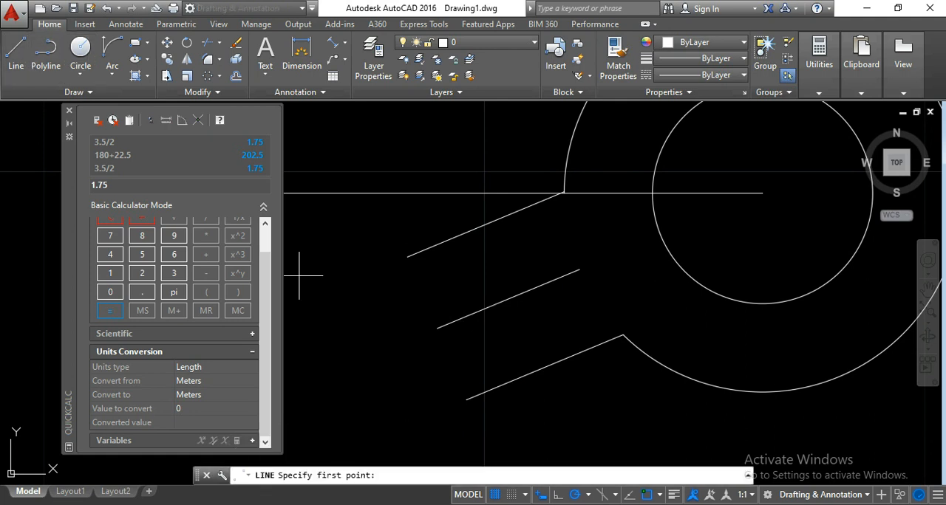
{"action": "left_click", "coordinate": [407, 257]}
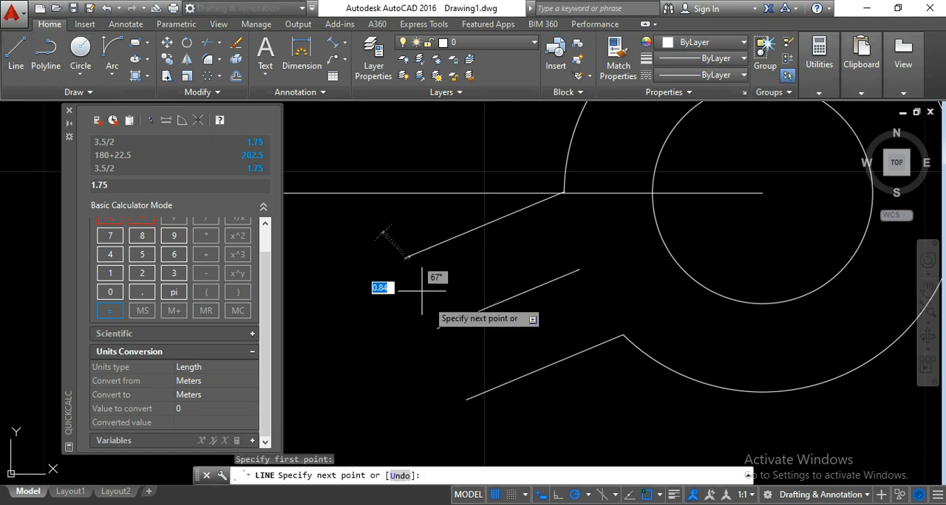
{"action": "left_click", "coordinate": [461, 390]}
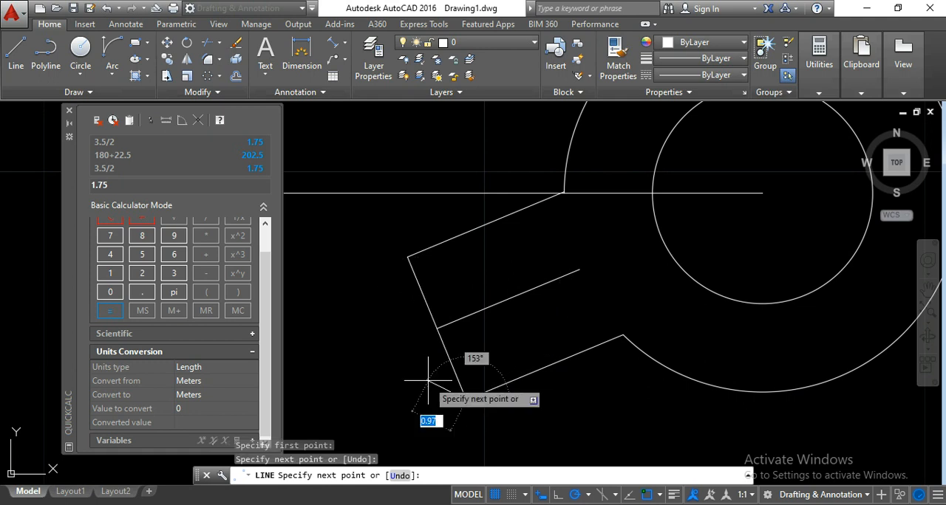
{"action": "key", "text": "Return"}
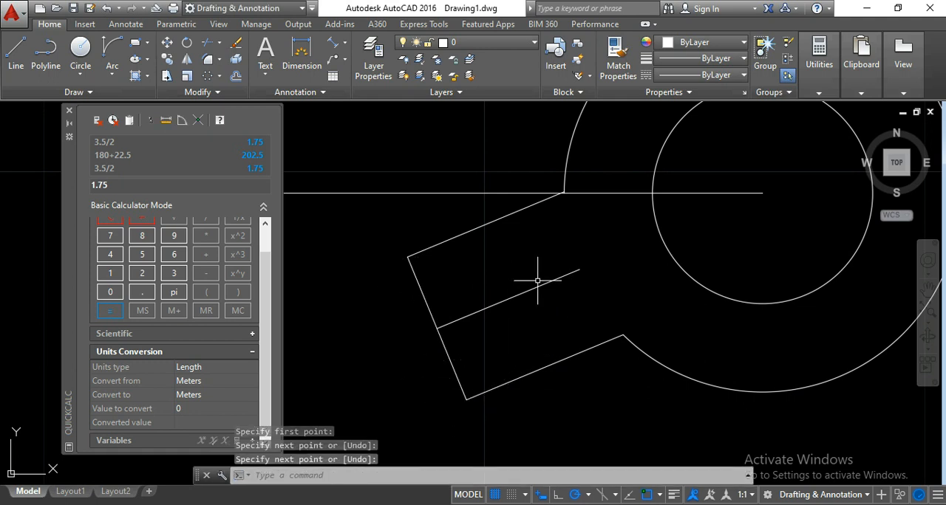
{"action": "middle_click_drag", "start_coordinate": [538, 274], "coordinate": [517, 275]}
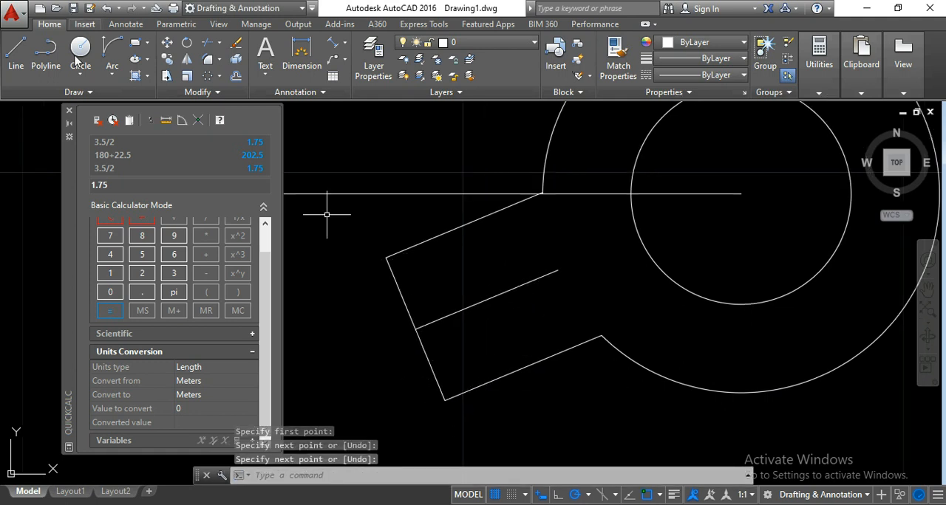
{"action": "left_click", "coordinate": [16, 56]}
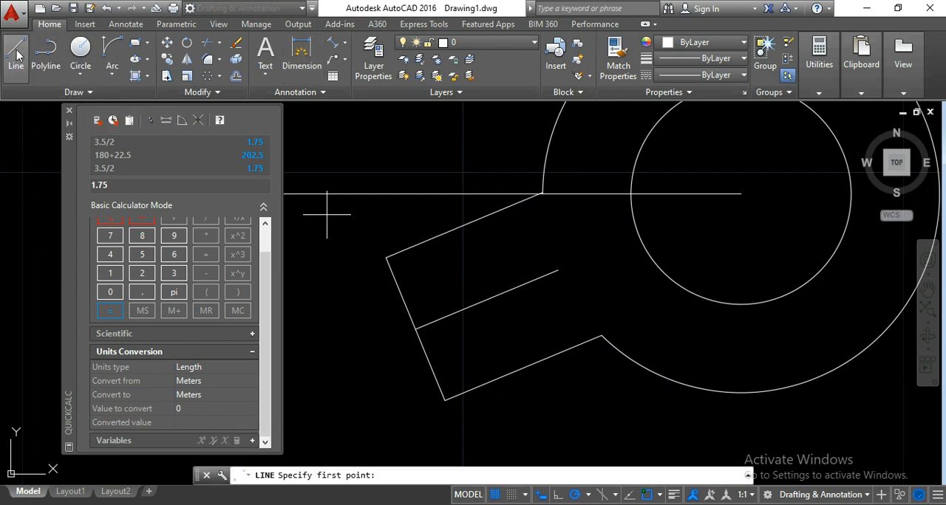
{"action": "left_click", "coordinate": [464, 226]}
{"action": "middle_click_drag", "start_coordinate": [454, 280], "coordinate": [523, 297]}
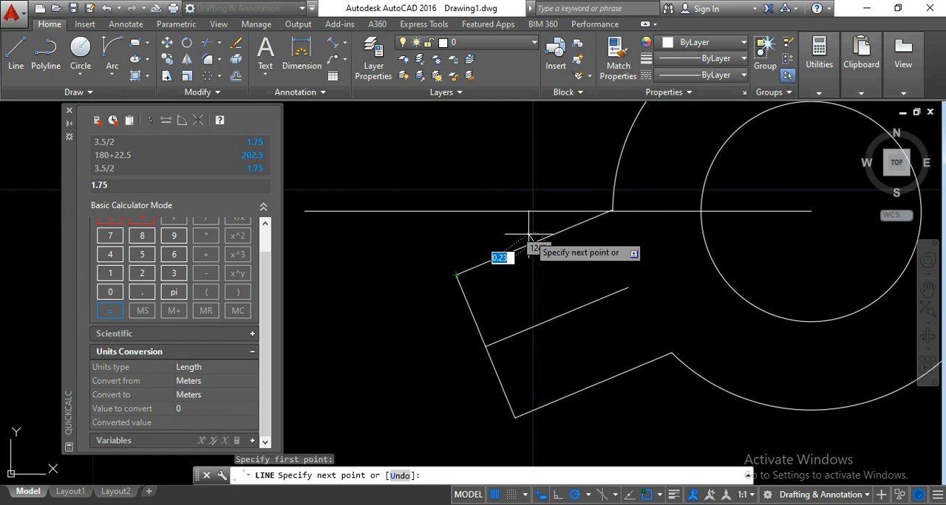
{"action": "key", "text": "Escape"}
{"action": "right_click", "coordinate": [11, 63]}
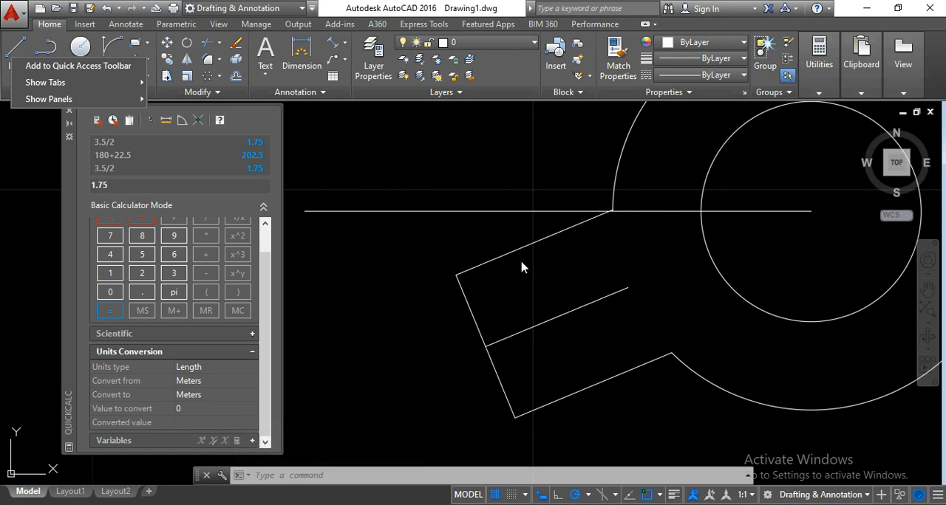
{"action": "left_click", "coordinate": [8, 46]}
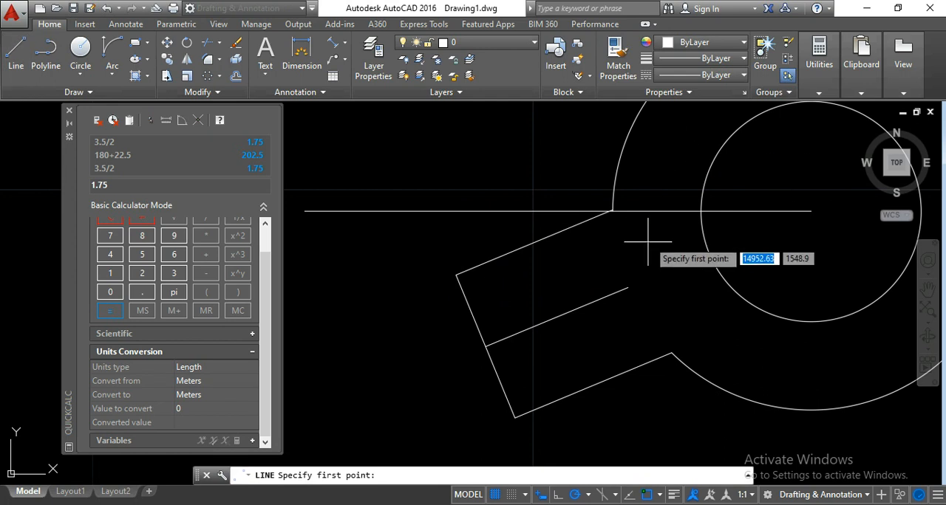
{"action": "left_click", "coordinate": [534, 242]}
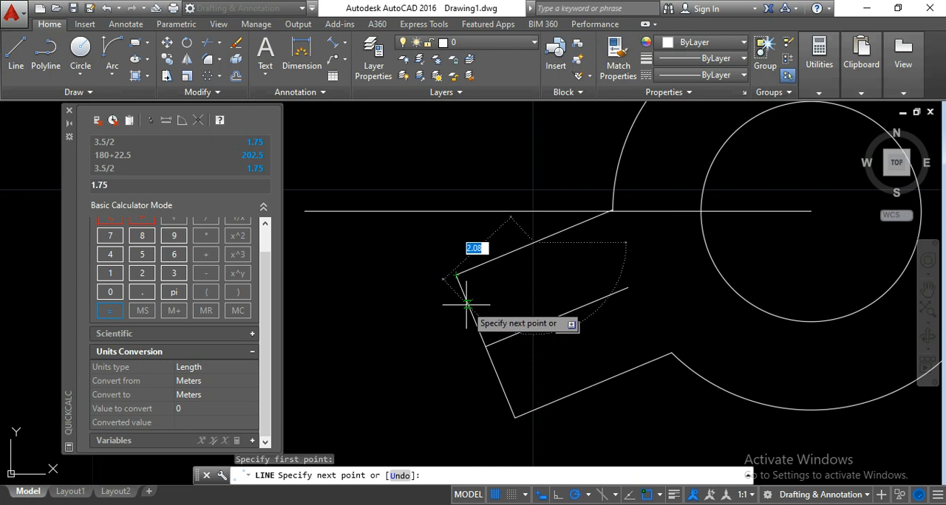
{"action": "key", "text": "Escape"}
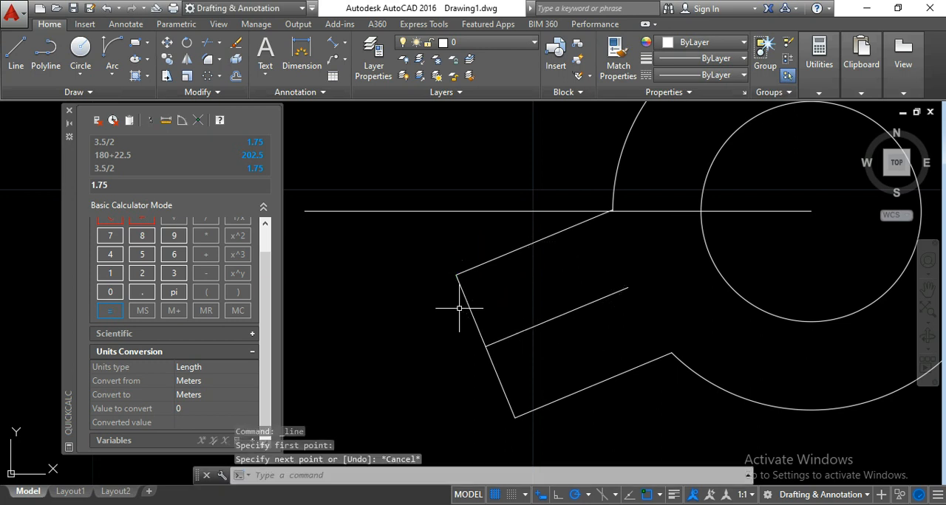
- Clear the calculator entry and check the upper tooth side's angle with a temporary line from its midpoint to its outer end, cancelling the line
{"action": "left_click_drag", "start_coordinate": [133, 188], "coordinate": [81, 184]}
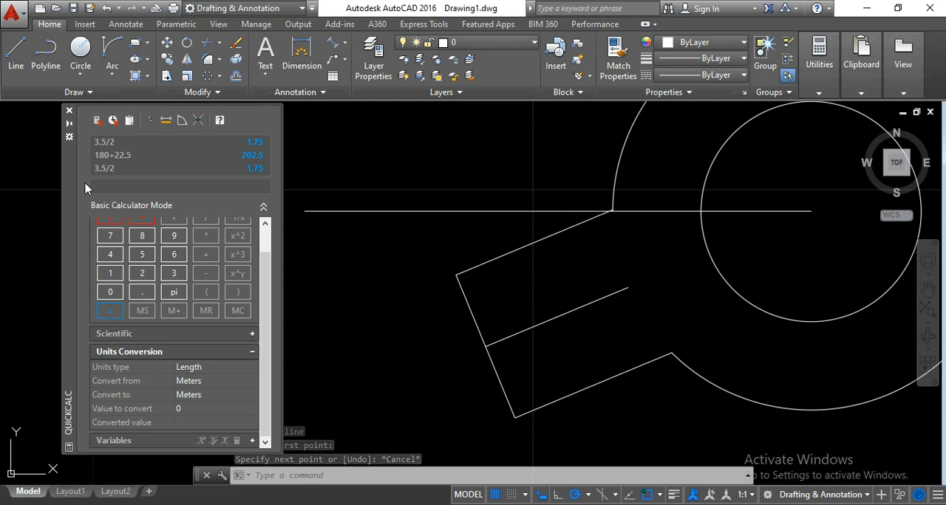
{"action": "left_click", "coordinate": [22, 47]}
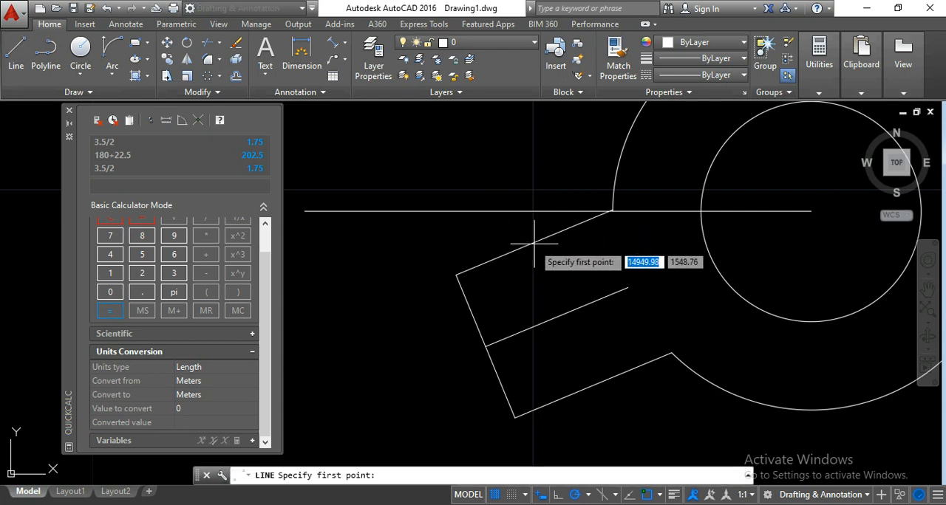
{"action": "left_click", "coordinate": [660, 497]}
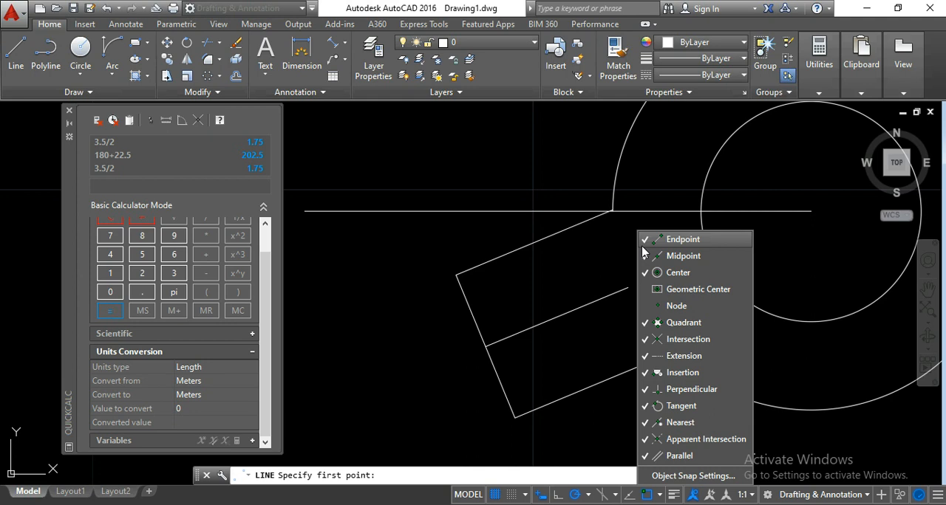
{"action": "left_click", "coordinate": [570, 273]}
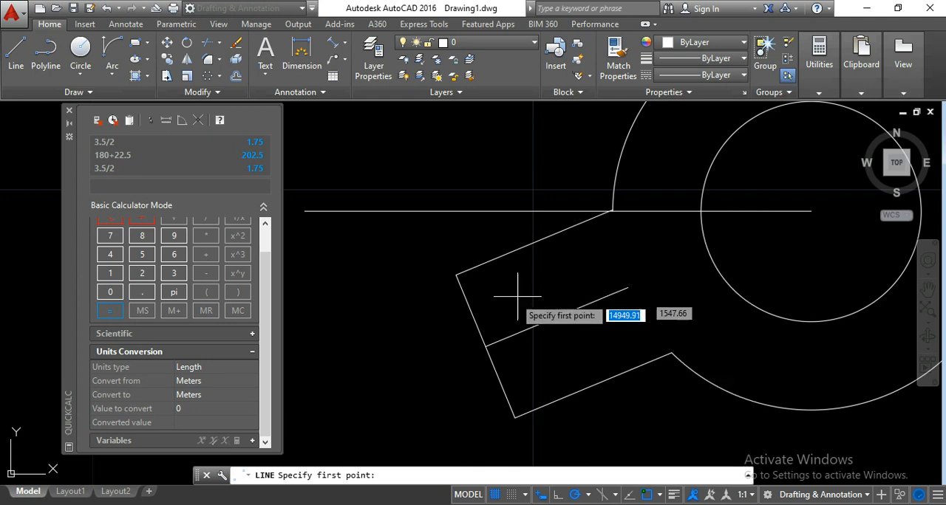
{"action": "left_click", "coordinate": [533, 243]}
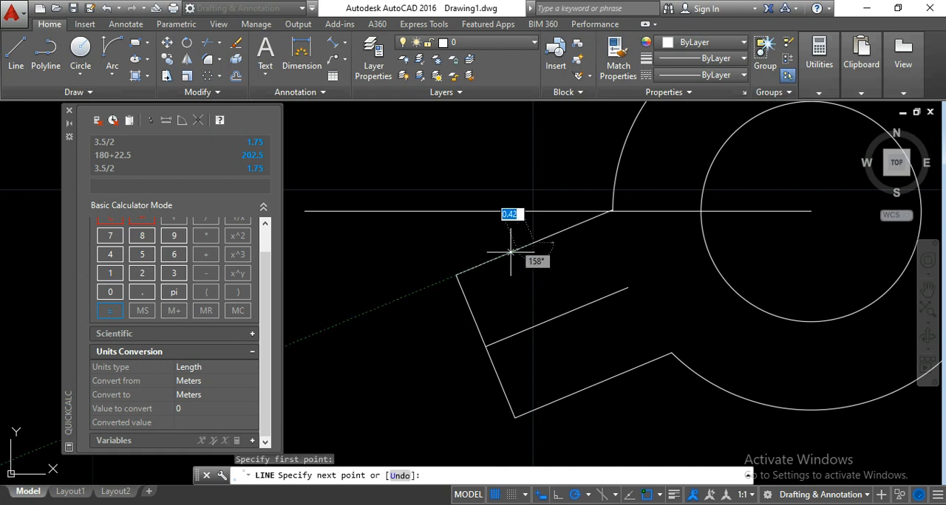
{"action": "left_click", "coordinate": [456, 276]}
{"action": "key", "text": "Escape"}
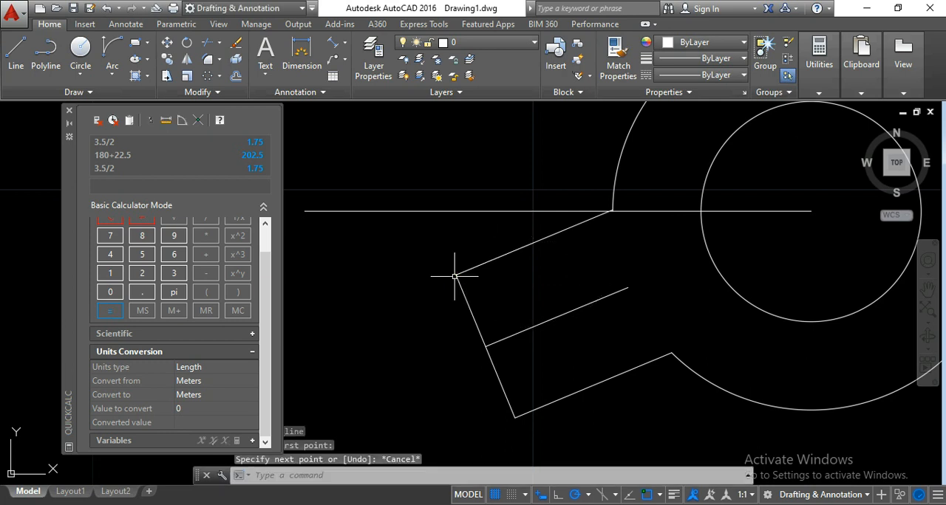
- Calculate 158-20 in the calculator to get the angle for the upper tooth chamfer
{"action": "left_click", "coordinate": [111, 187]}
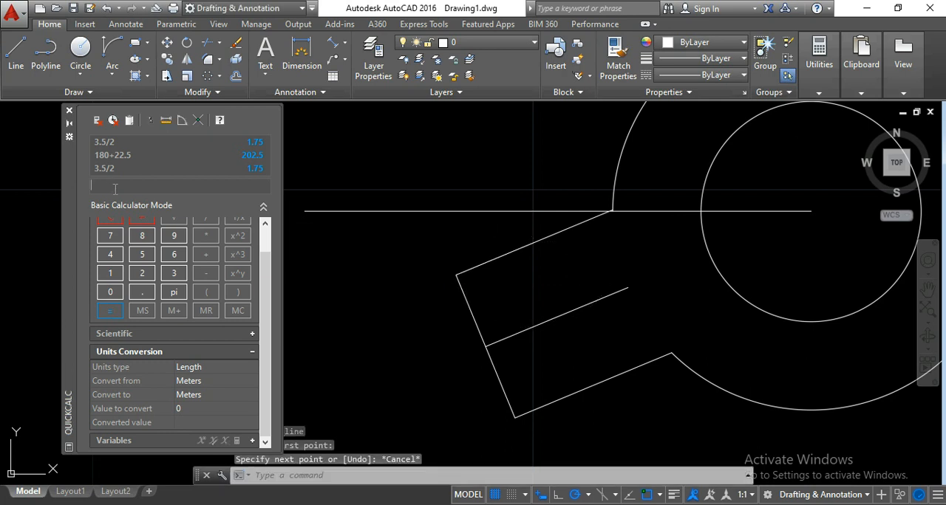
{"action": "type", "text": "158-22"}
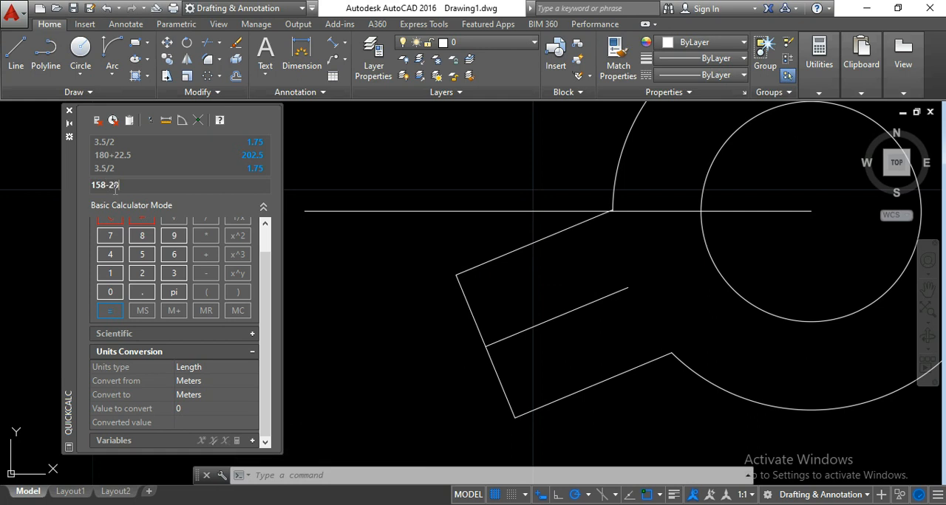
{"action": "key", "text": "Return"}
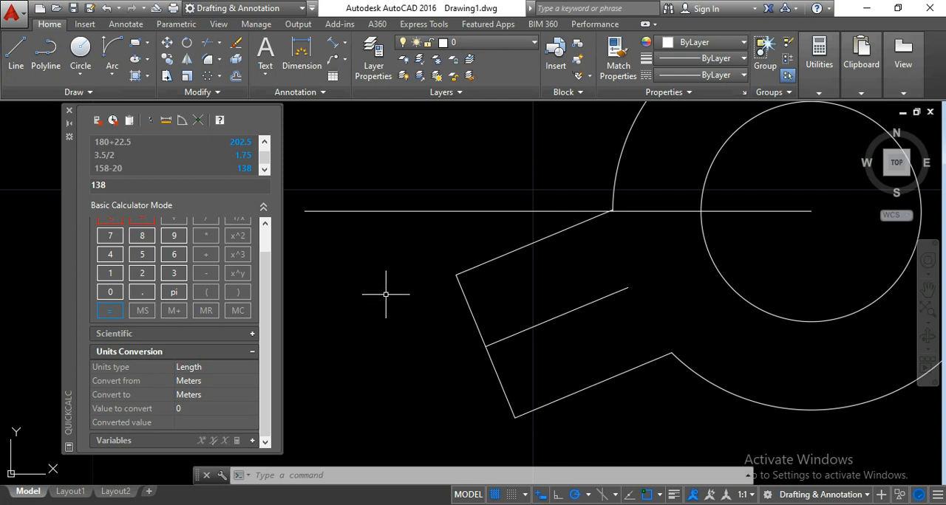
{"action": "left_click", "coordinate": [16, 59]}
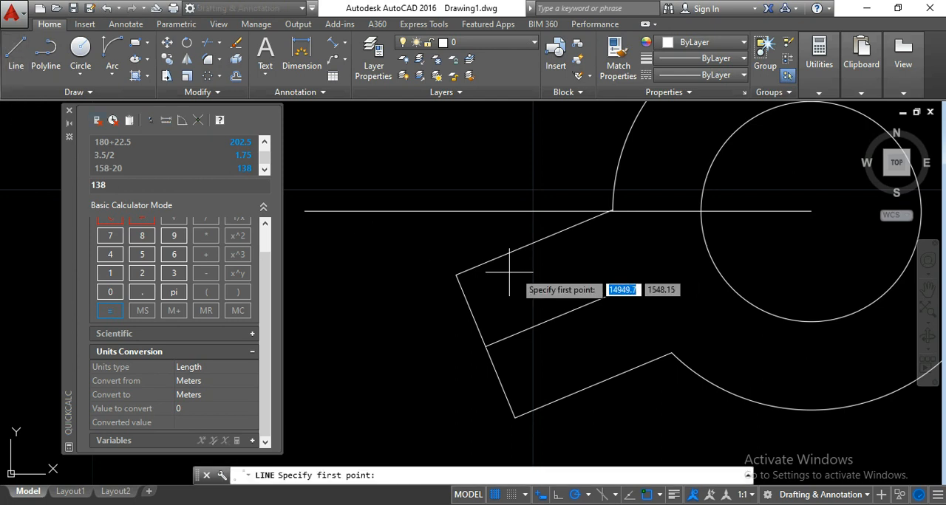
{"action": "left_click", "coordinate": [533, 242]}
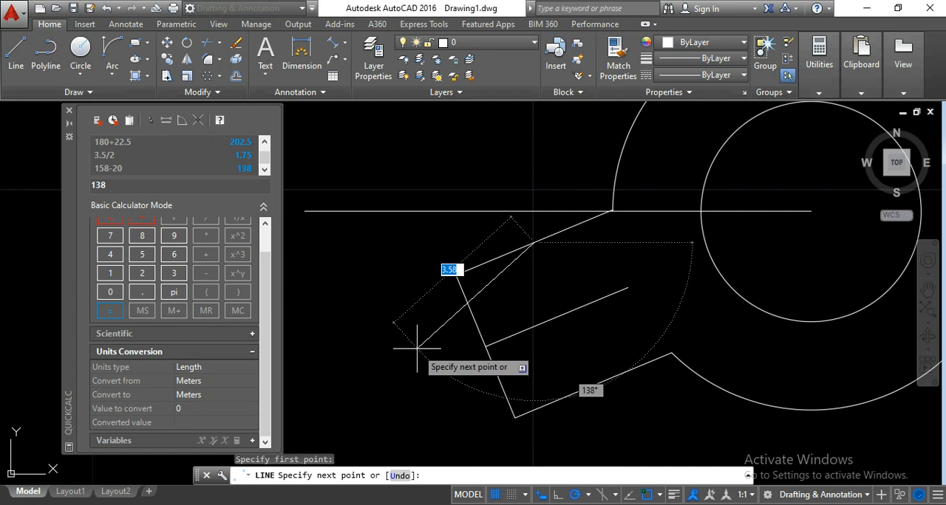
{"action": "key", "text": "Escape"}
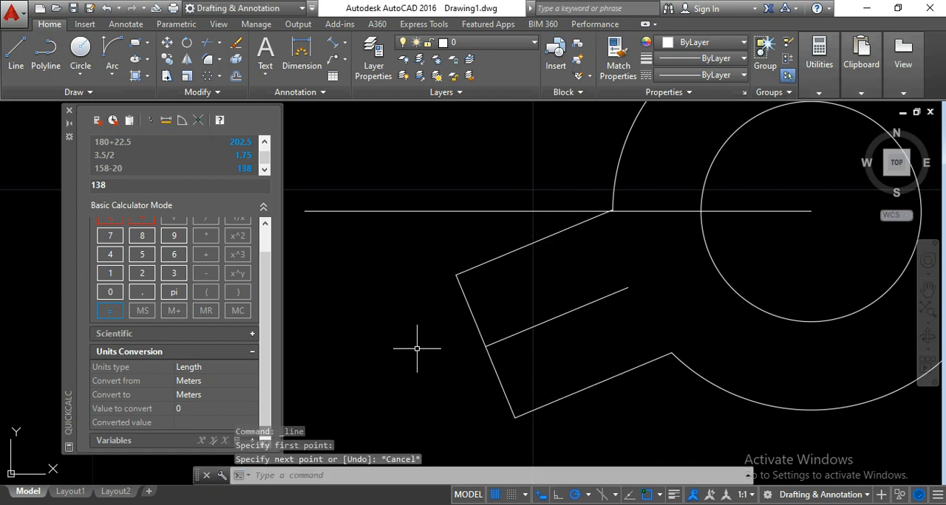
- Add 138 as an additional polar tracking angle in the drafting settings and accept them
{"action": "left_click", "coordinate": [660, 495]}
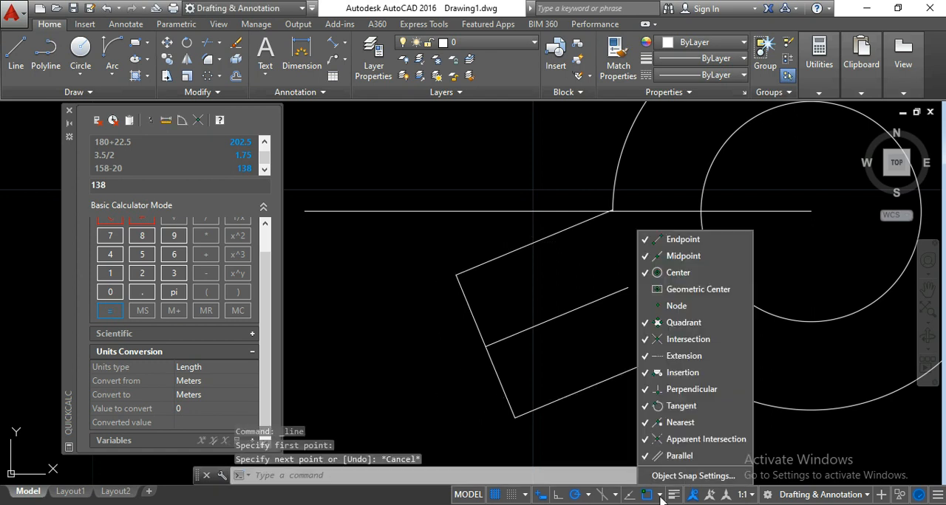
{"action": "left_click", "coordinate": [659, 476]}
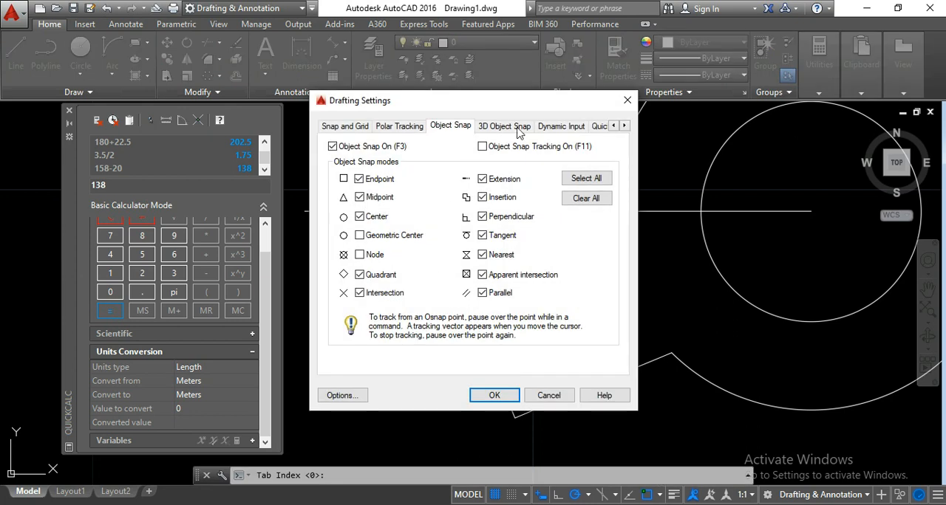
{"action": "left_click", "coordinate": [393, 127]}
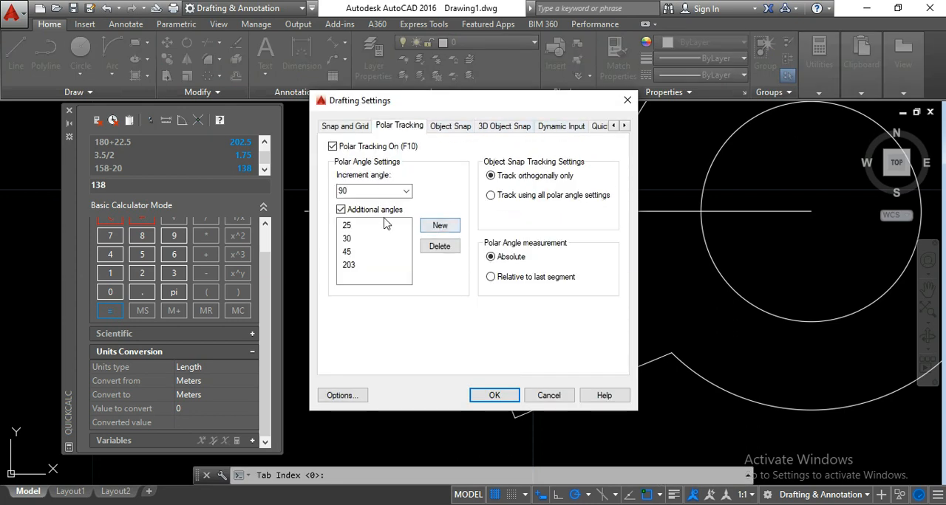
{"action": "left_click", "coordinate": [444, 226]}
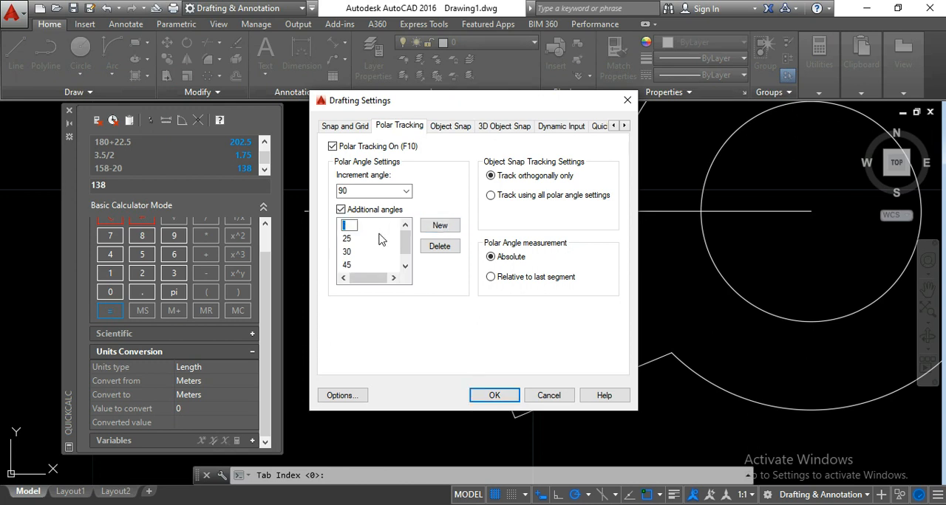
{"action": "type", "text": "138"}
{"action": "left_click", "coordinate": [381, 239]}
{"action": "left_click", "coordinate": [494, 399]}
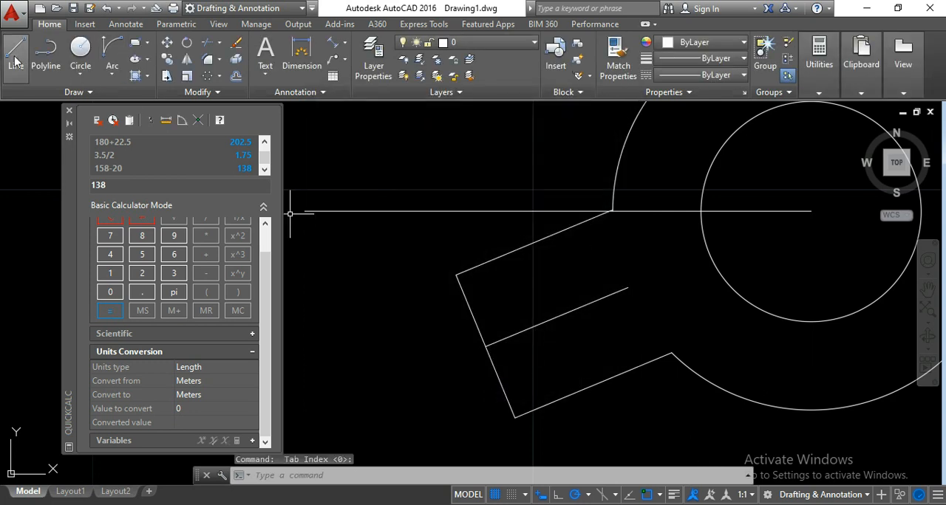
- Draw a line about 4.43 long from the upper tooth side's midpoint, down and outward across the tip line at 138°
{"action": "left_click", "coordinate": [21, 70]}
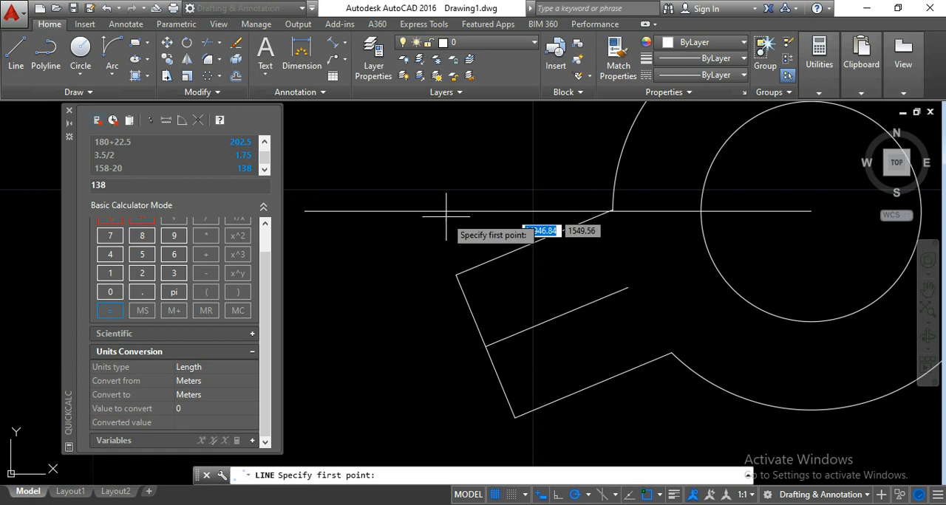
{"action": "left_click", "coordinate": [534, 243]}
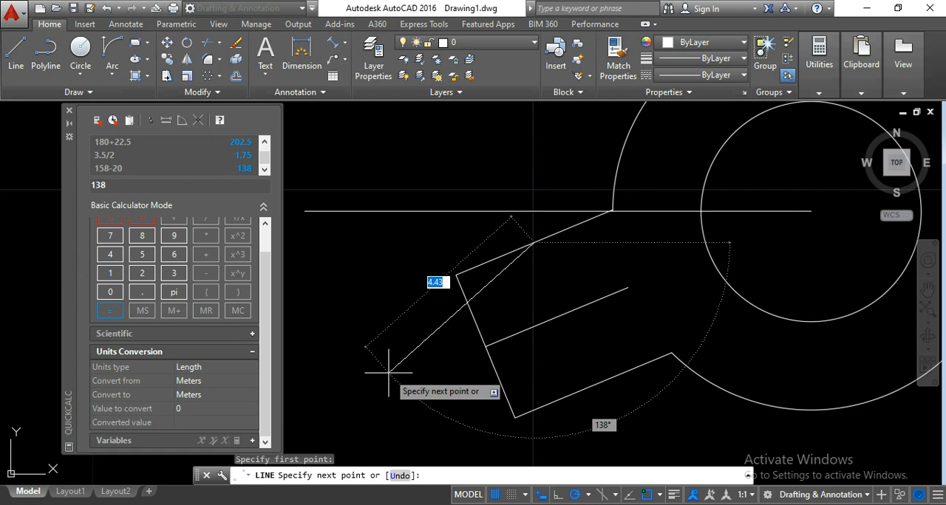
{"action": "left_click", "coordinate": [389, 371]}
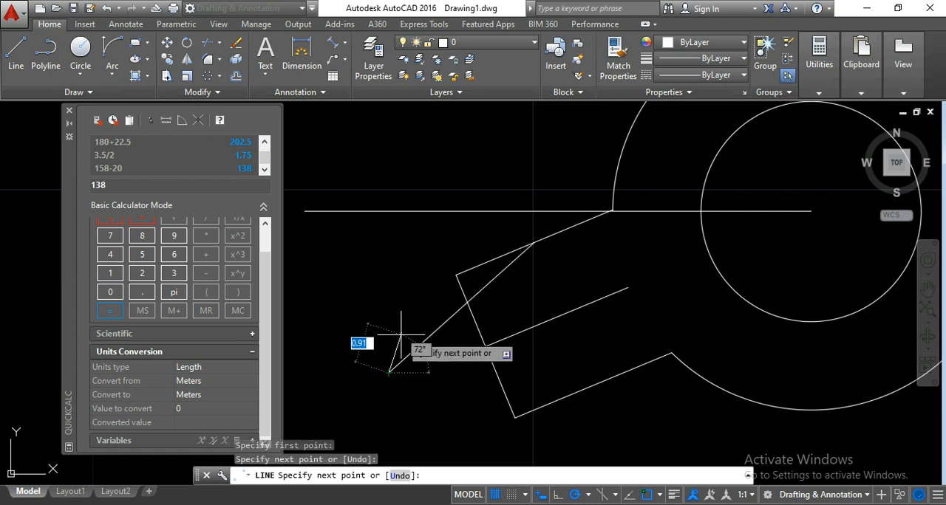
{"action": "key", "text": "Return"}
{"action": "middle_click_drag", "start_coordinate": [466, 372], "coordinate": [474, 329]}
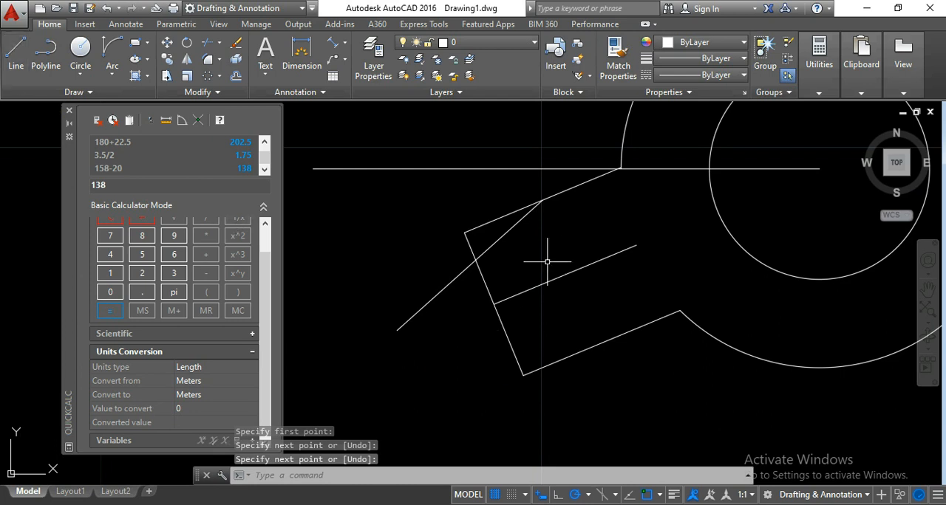
{"action": "left_click", "coordinate": [18, 53]}
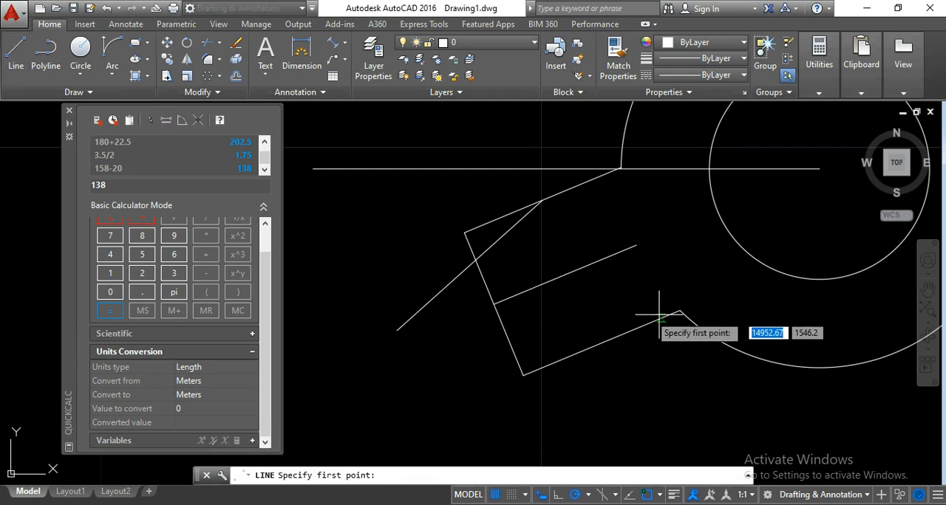
{"action": "left_click", "coordinate": [602, 341]}
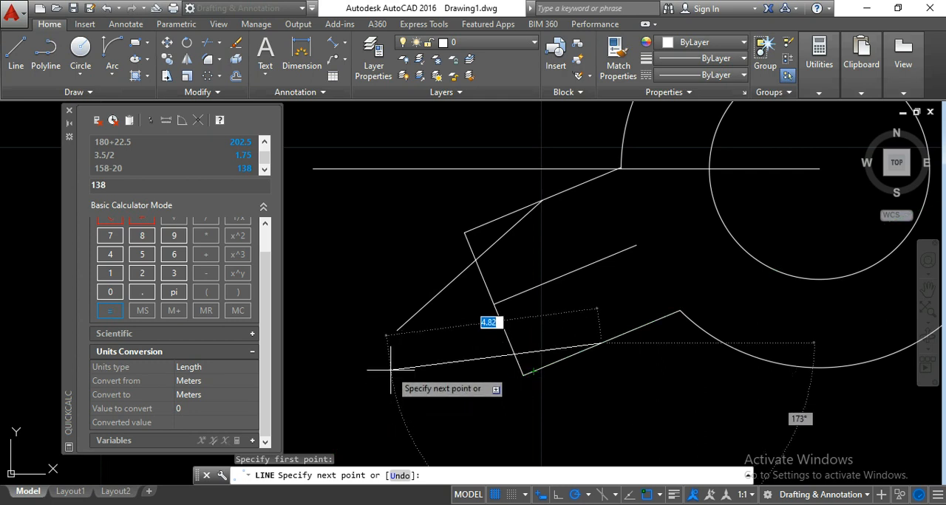
{"action": "key", "text": "Escape"}
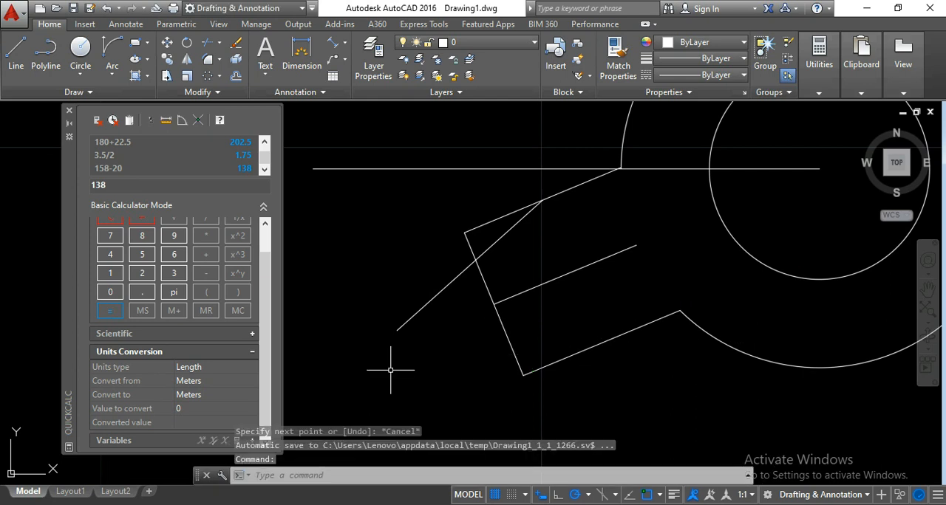
- Calculate 158+20 in the calculator to get the angle for the lower tooth chamfer
{"action": "left_click", "coordinate": [90, 189]}
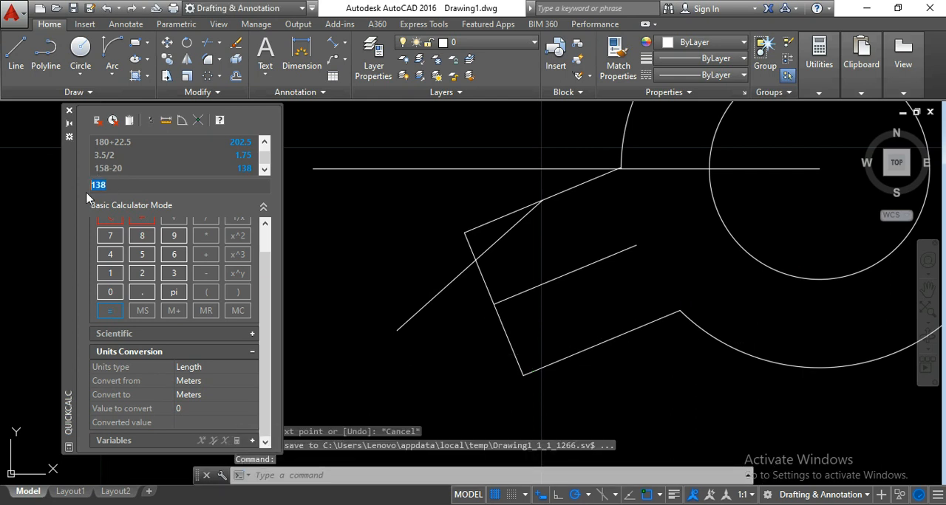
{"action": "type", "text": "158"}
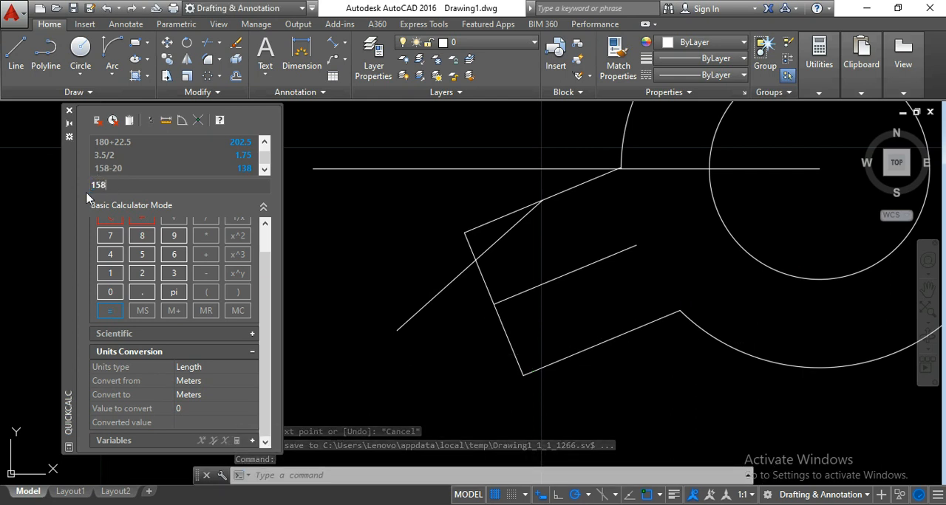
{"action": "type", "text": "+20"}
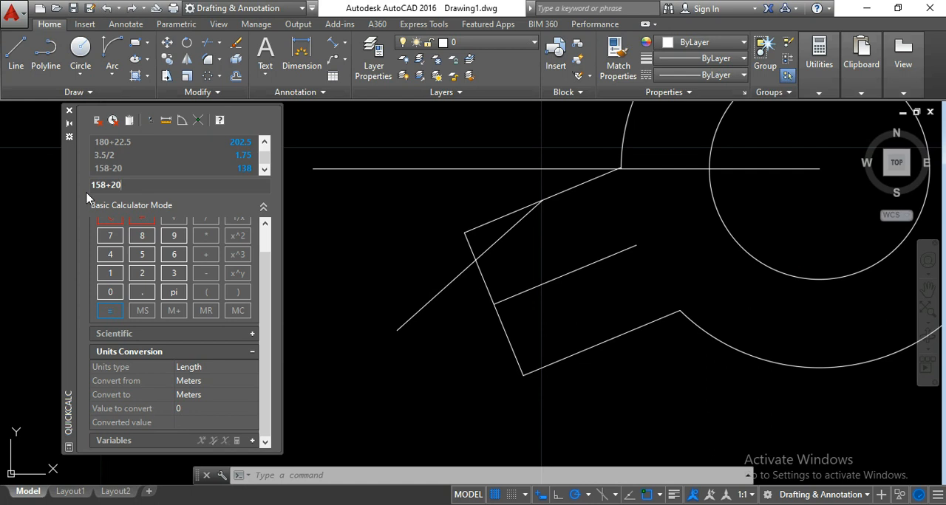
{"action": "key", "text": "Return"}
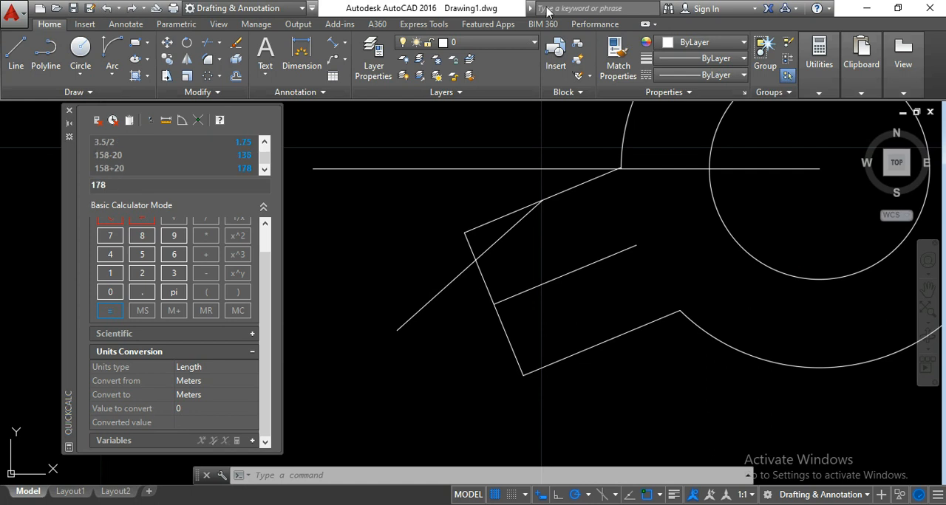
- Draw a line about 4.79 long from the lower tooth side's midpoint, outward across the tip line at 178°
{"action": "left_click", "coordinate": [16, 54]}
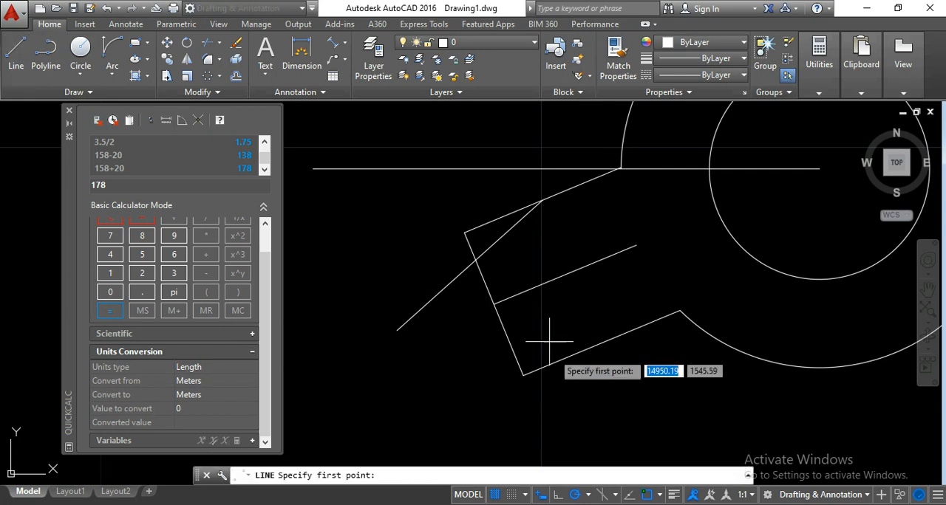
{"action": "left_click", "coordinate": [601, 343]}
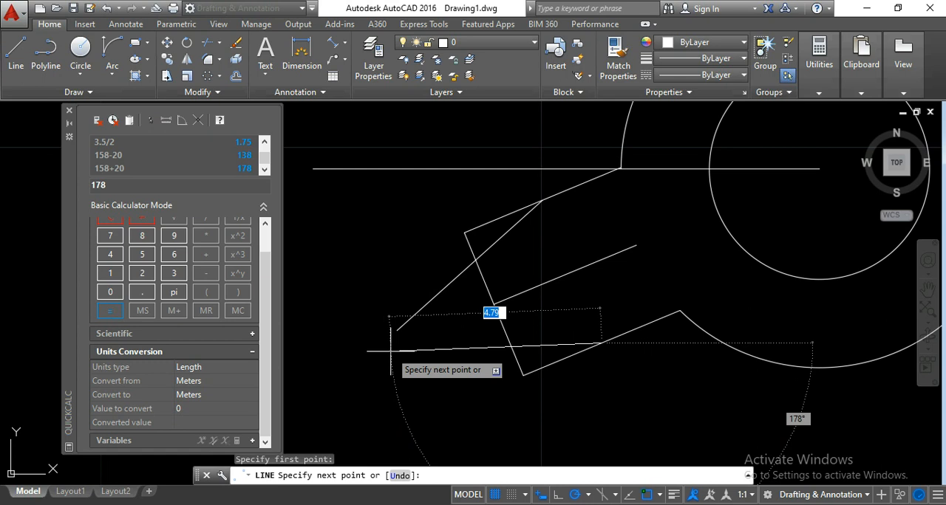
{"action": "left_click", "coordinate": [391, 352]}
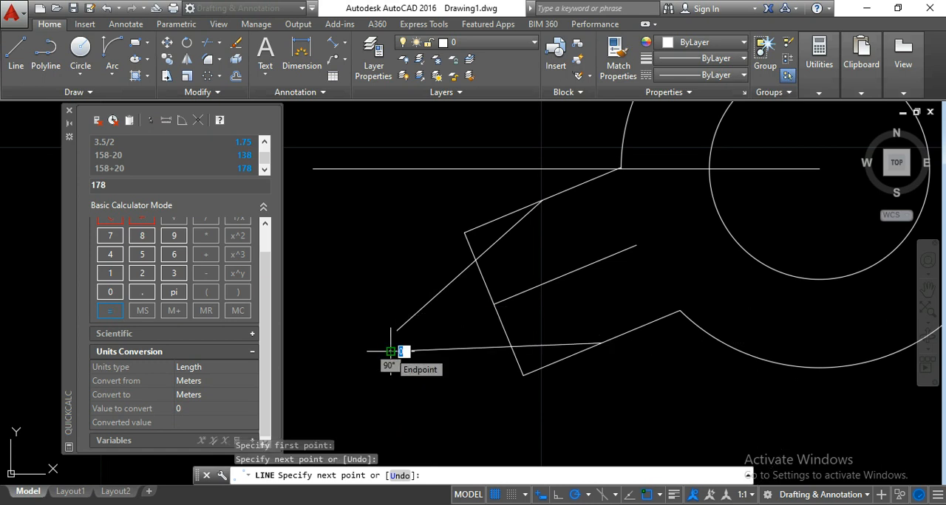
{"action": "key", "text": "Escape"}
- Trim the parts of both slanted lines that extend outward beyond the tooth tip line
{"action": "scroll", "coordinate": [533, 360], "scroll_direction": "down", "scroll_amount": 2}
{"action": "middle_click_drag", "start_coordinate": [568, 394], "coordinate": [553, 387]}
{"action": "scroll", "coordinate": [566, 397], "scroll_direction": "up", "scroll_amount": 2}
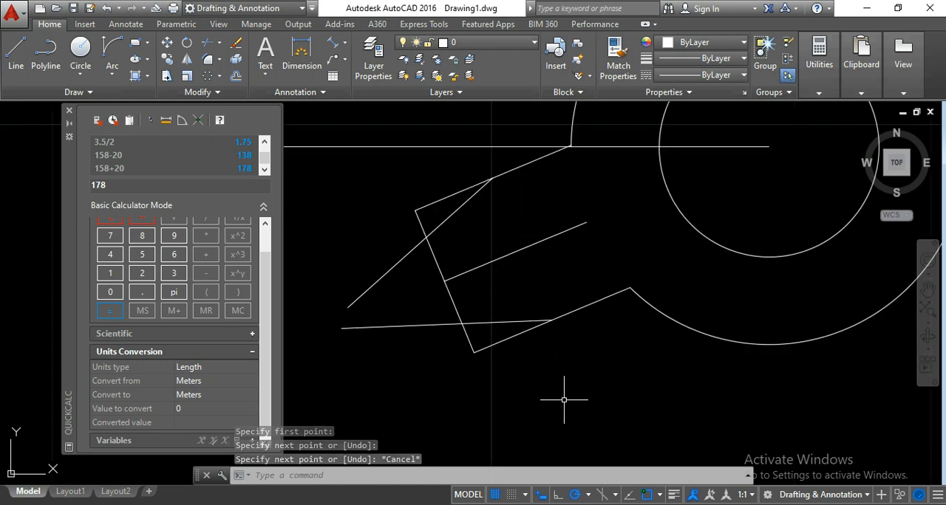
{"action": "left_click", "coordinate": [642, 405]}
{"action": "left_click", "coordinate": [369, 143]}
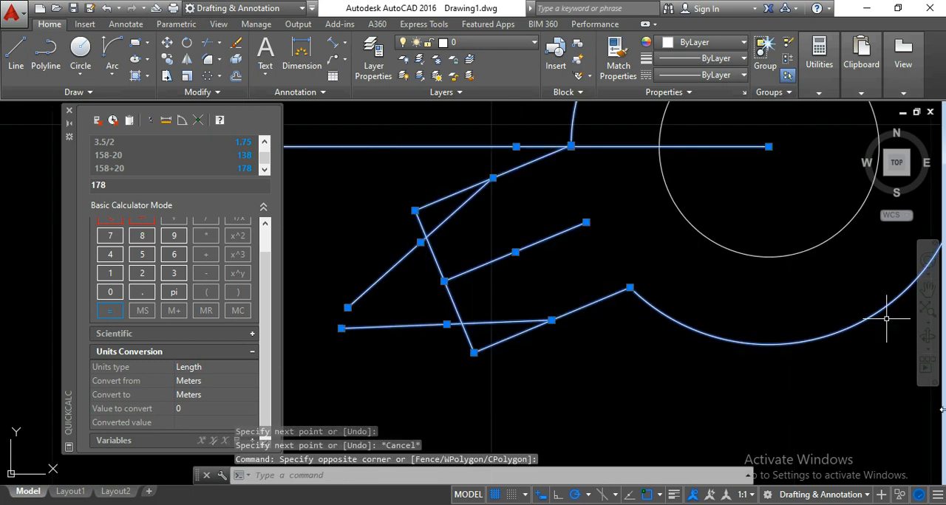
{"action": "left_click", "coordinate": [208, 51]}
{"action": "left_click", "coordinate": [407, 295]}
{"action": "left_click", "coordinate": [364, 247]}
{"action": "left_click", "coordinate": [384, 344]}
{"action": "left_click", "coordinate": [366, 290]}
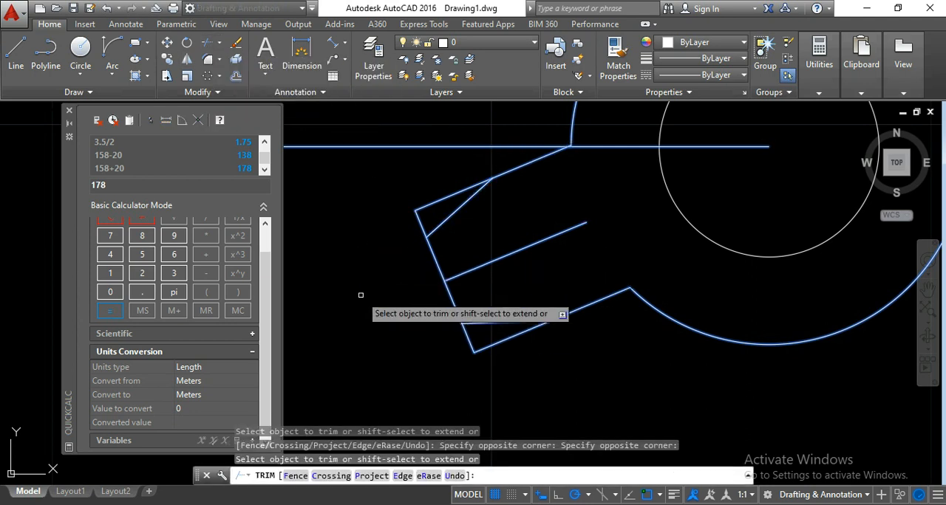
- Trim away the lower and upper outer tooth corners outside the slanted lines to leave a chamfered tip
{"action": "left_click", "coordinate": [489, 343]}
{"action": "left_click", "coordinate": [464, 330]}
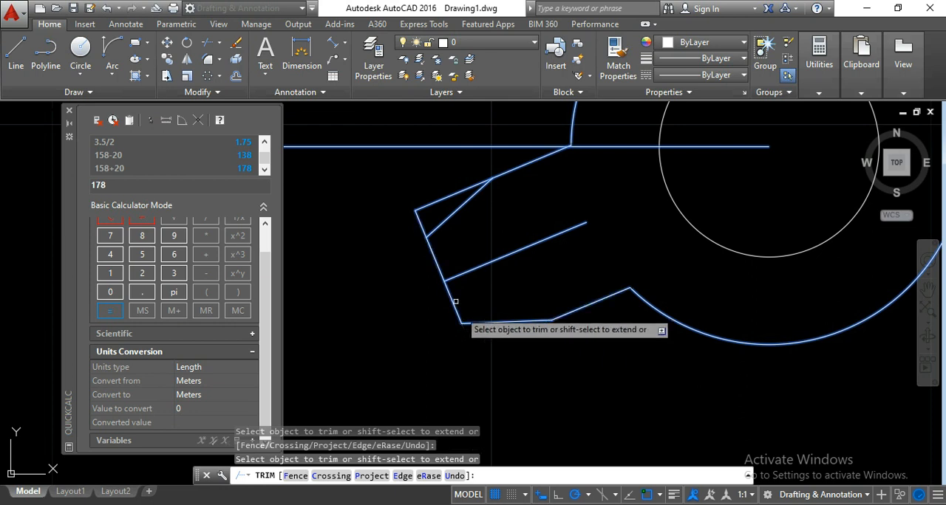
{"action": "left_click", "coordinate": [425, 205]}
{"action": "left_click", "coordinate": [421, 213]}
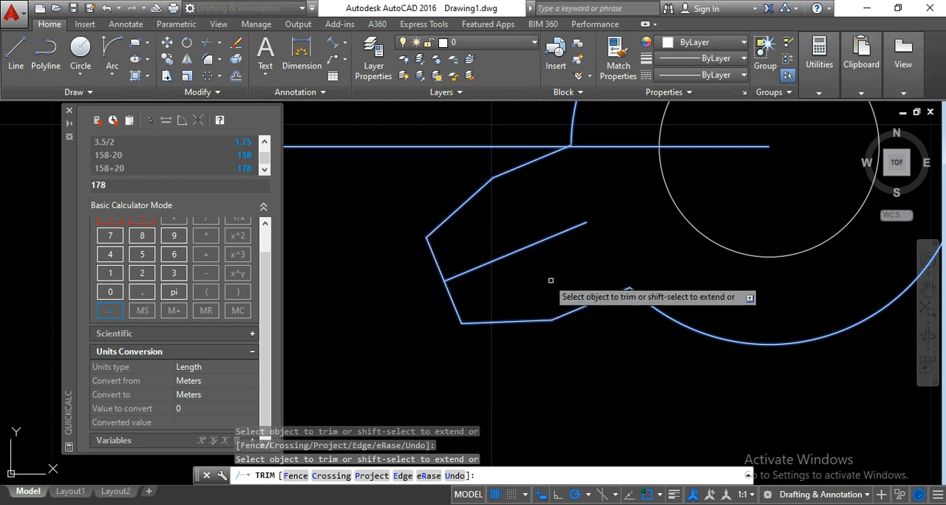
{"action": "key", "text": "Escape"}
- Erase the inclined centreline inside the tooth
{"action": "left_click", "coordinate": [572, 276]}
{"action": "left_click", "coordinate": [526, 214]}
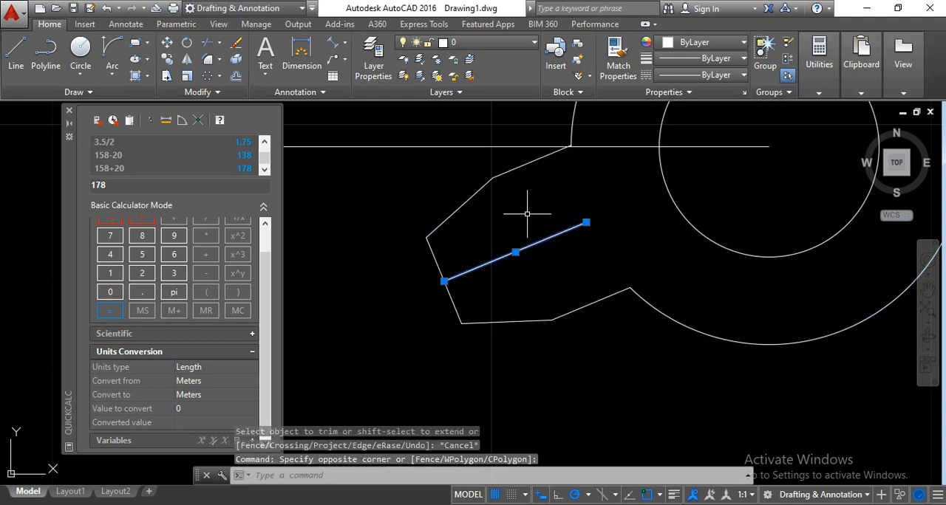
{"action": "key", "text": "Delete"}
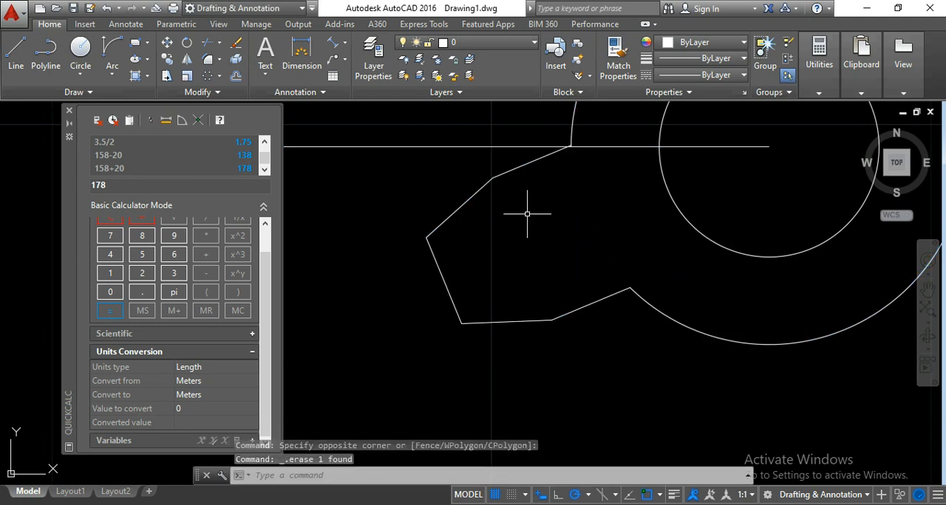
{"action": "scroll", "coordinate": [521, 218], "scroll_direction": "down", "scroll_amount": 2}
{"action": "scroll", "coordinate": [507, 253], "scroll_direction": "up", "scroll_amount": 2}
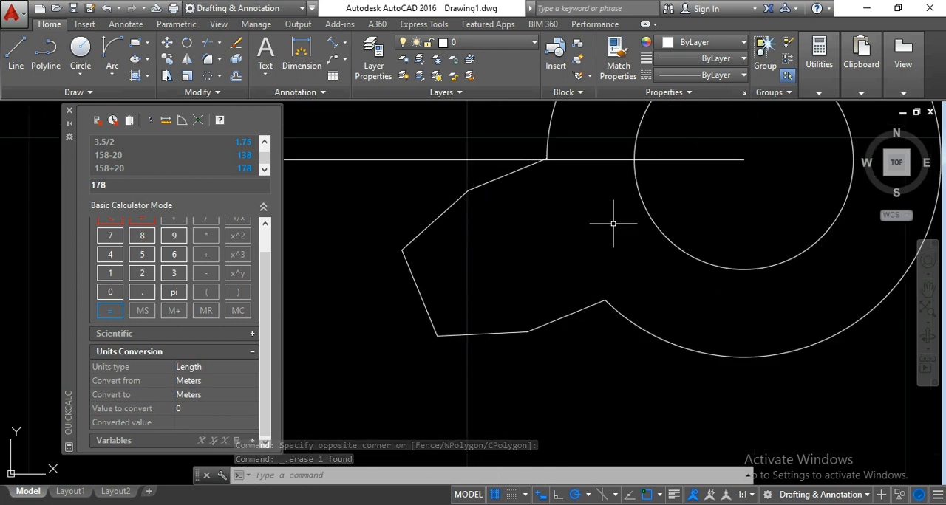
{"action": "scroll", "coordinate": [480, 207], "scroll_direction": "down", "scroll_amount": 5}
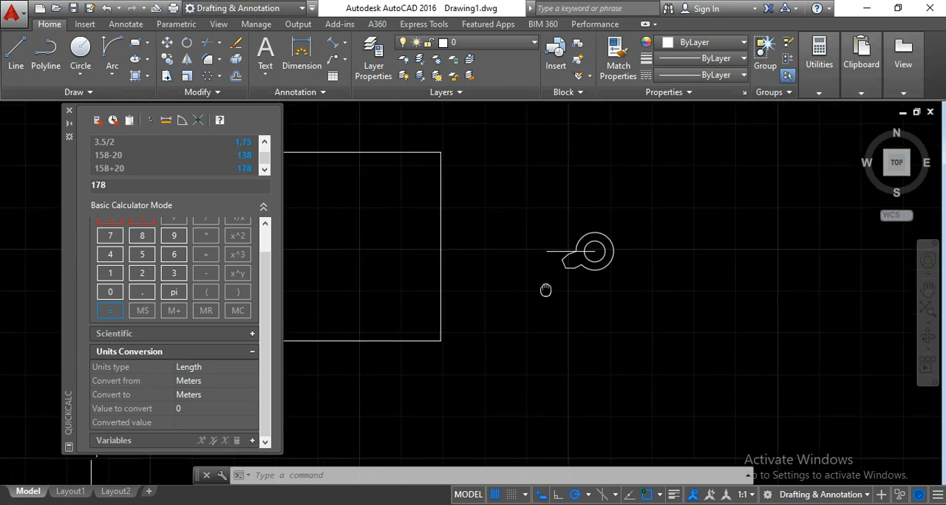
{"action": "scroll", "coordinate": [307, 193], "scroll_direction": "up", "scroll_amount": 6}
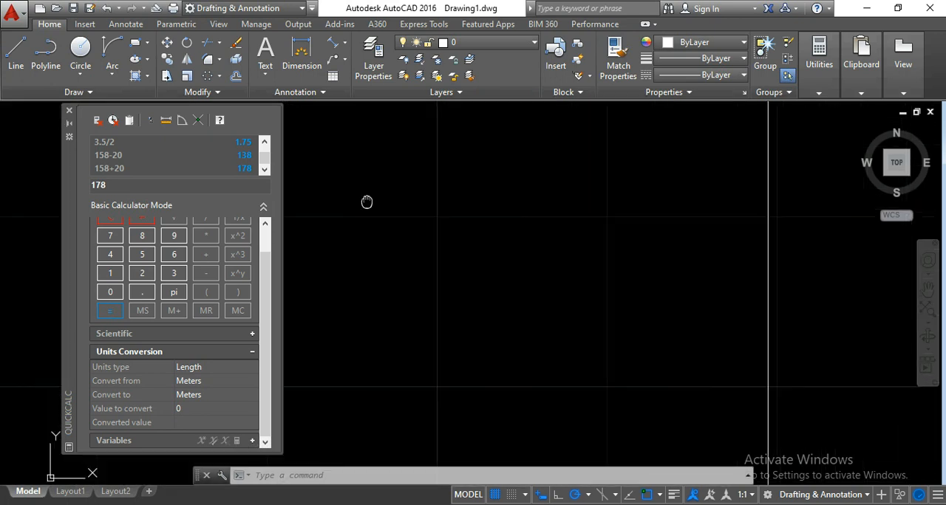
- Fillet the upper corner between the tooth's flank and its slanted tip side with a radius of 2
{"action": "scroll", "coordinate": [422, 222], "scroll_direction": "up", "scroll_amount": 2}
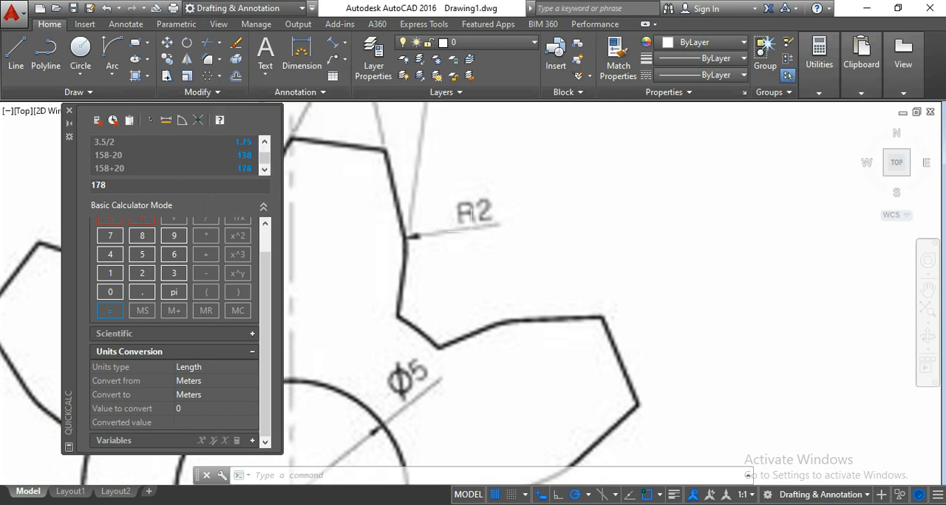
{"action": "scroll", "coordinate": [472, 219], "scroll_direction": "down", "scroll_amount": 8}
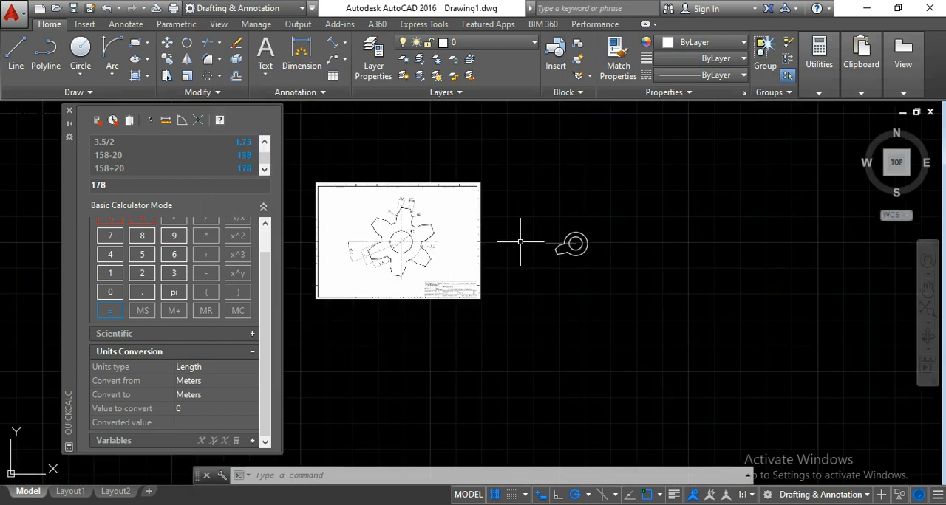
{"action": "scroll", "coordinate": [576, 254], "scroll_direction": "up", "scroll_amount": 4}
{"action": "scroll", "coordinate": [577, 255], "scroll_direction": "up", "scroll_amount": 8}
{"action": "middle_click_drag", "start_coordinate": [566, 212], "coordinate": [524, 228]}
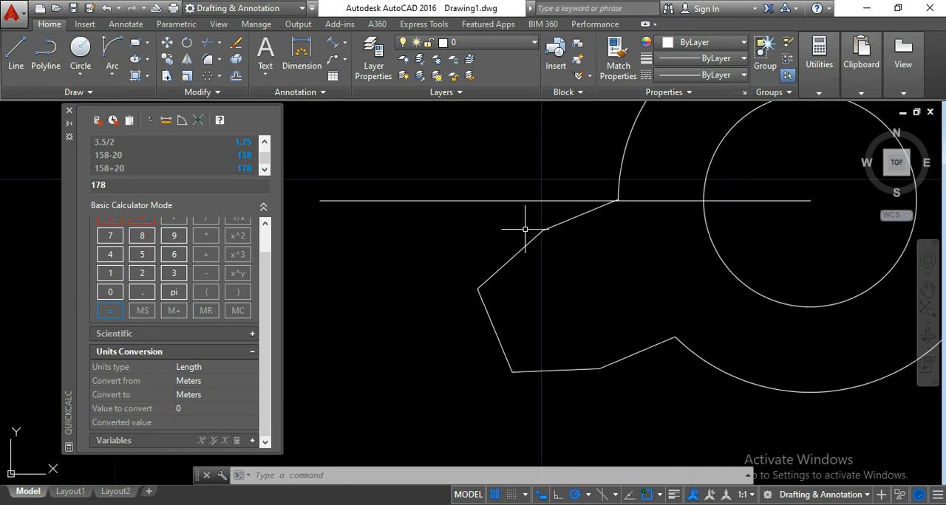
{"action": "left_click", "coordinate": [220, 65]}
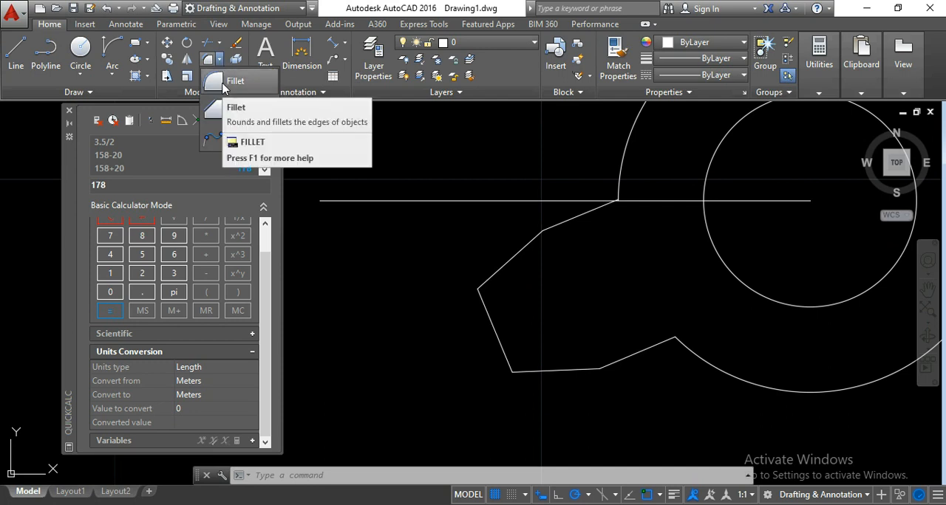
{"action": "left_click", "coordinate": [223, 82]}
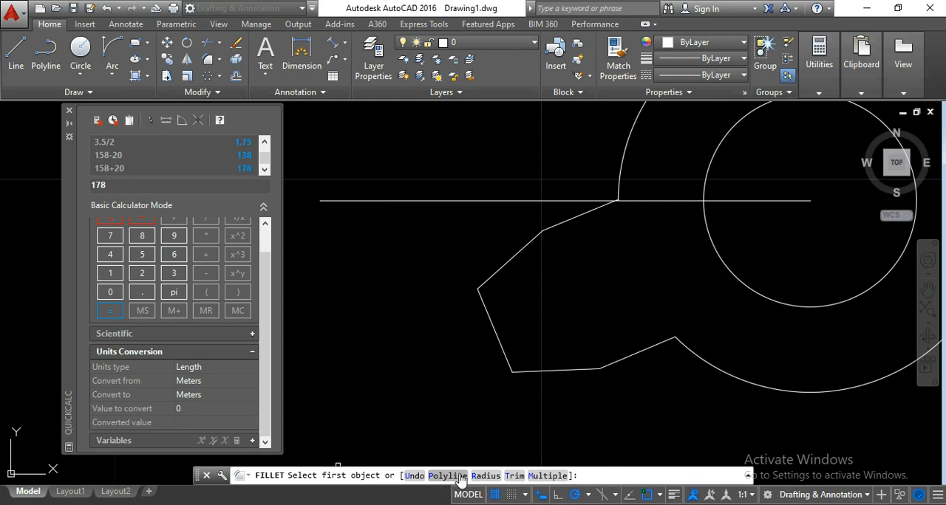
{"action": "left_click", "coordinate": [486, 476]}
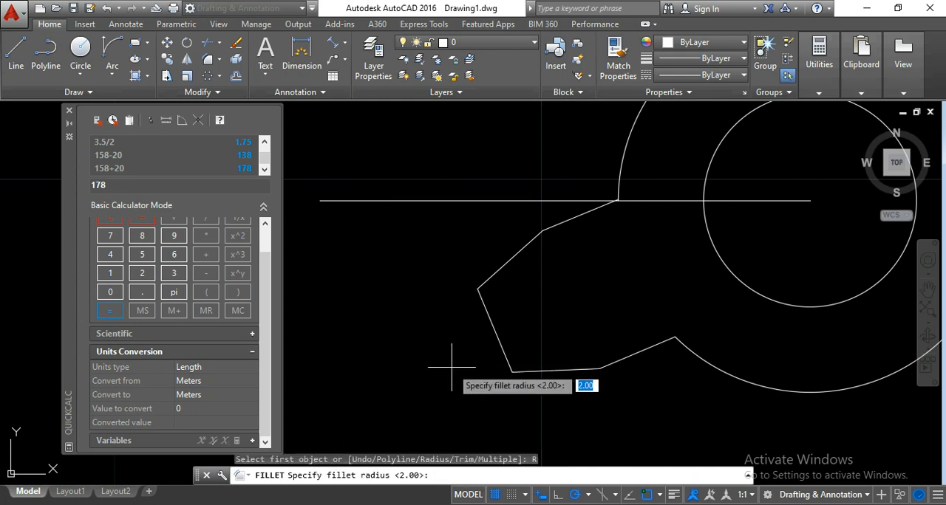
{"action": "type", "text": "2"}
{"action": "key", "text": "Return"}
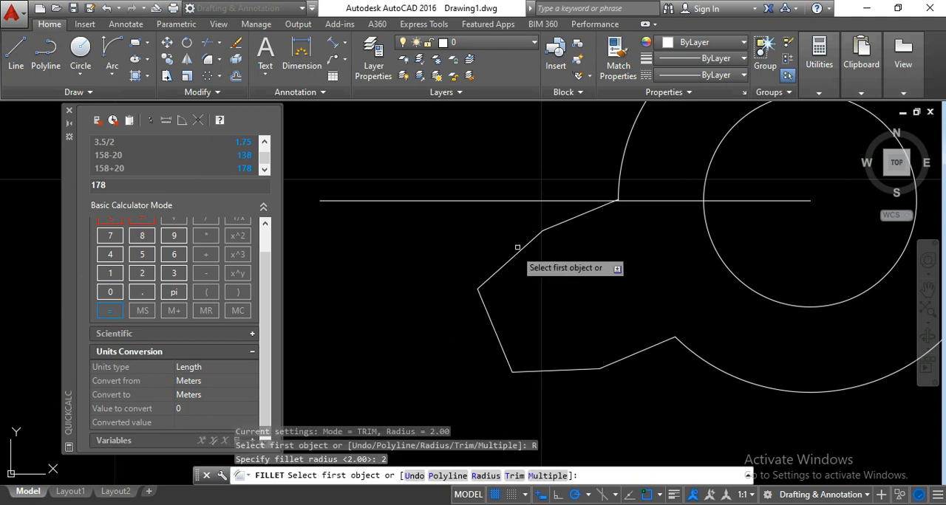
{"action": "scroll", "coordinate": [544, 221], "scroll_direction": "up", "scroll_amount": 4}
{"action": "left_click", "coordinate": [543, 222]}
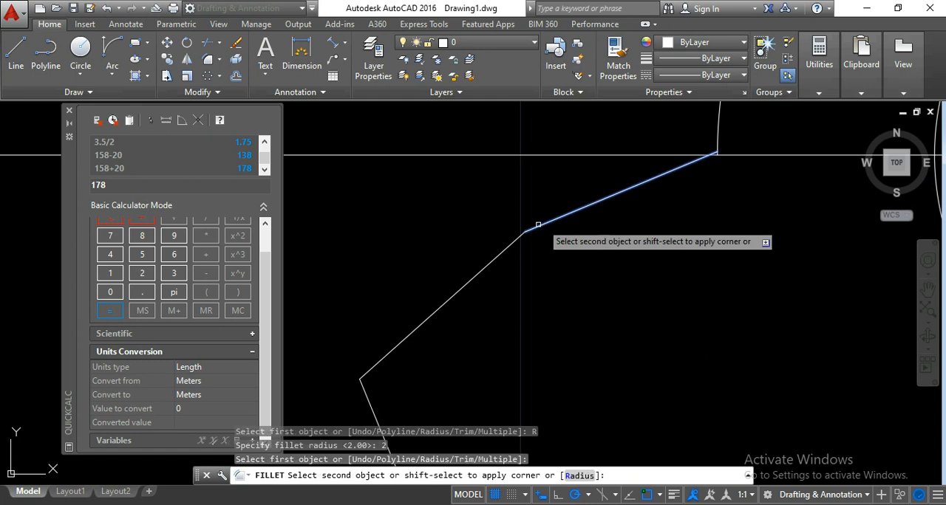
{"action": "left_click", "coordinate": [496, 258]}
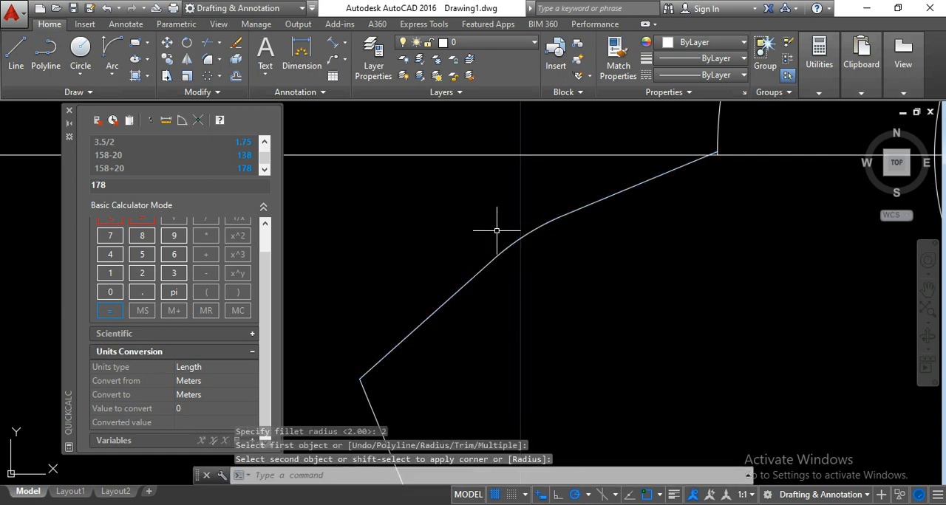
- Fillet the lower corner between the tooth's flank and its slanted tip side with the same radius of 2
{"action": "scroll", "coordinate": [497, 231], "scroll_direction": "down", "scroll_amount": 2}
{"action": "middle_click_drag", "start_coordinate": [554, 309], "coordinate": [538, 272]}
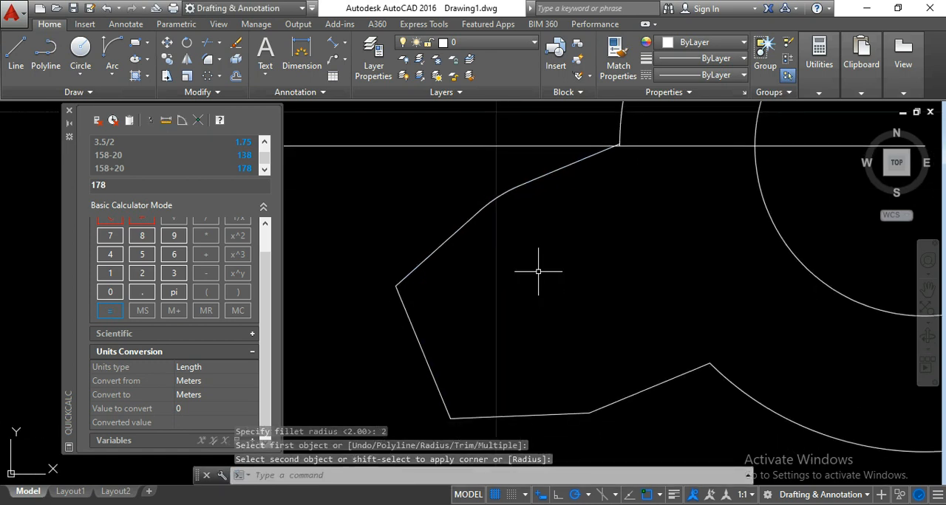
{"action": "middle_click_drag", "start_coordinate": [566, 321], "coordinate": [553, 292]}
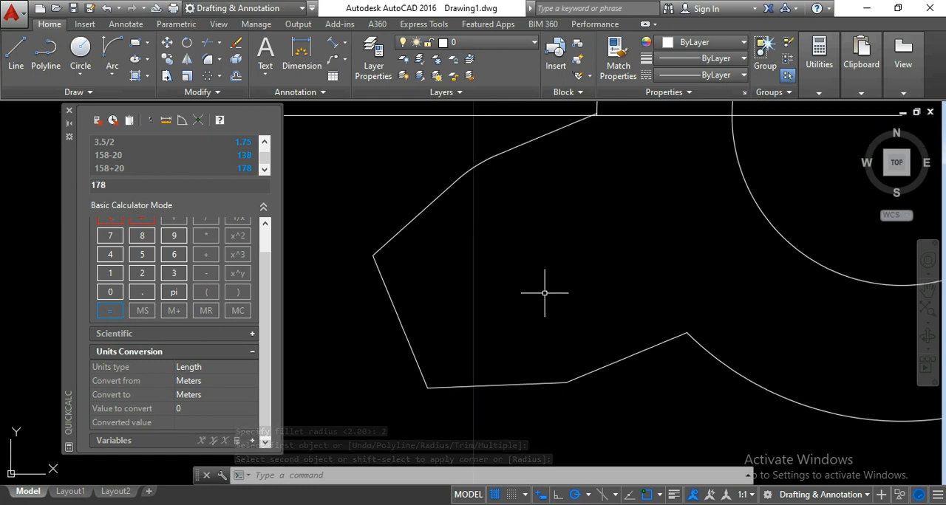
{"action": "key", "text": "Return"}
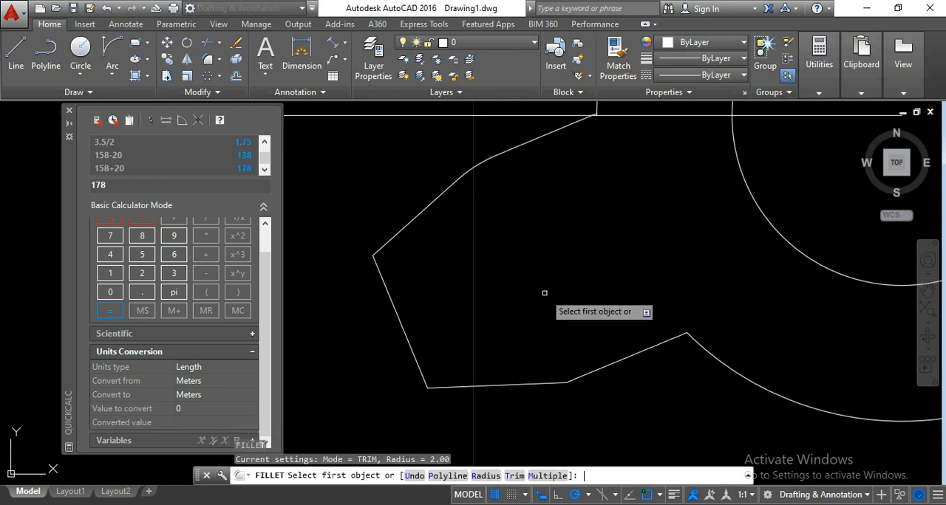
{"action": "left_click", "coordinate": [596, 370]}
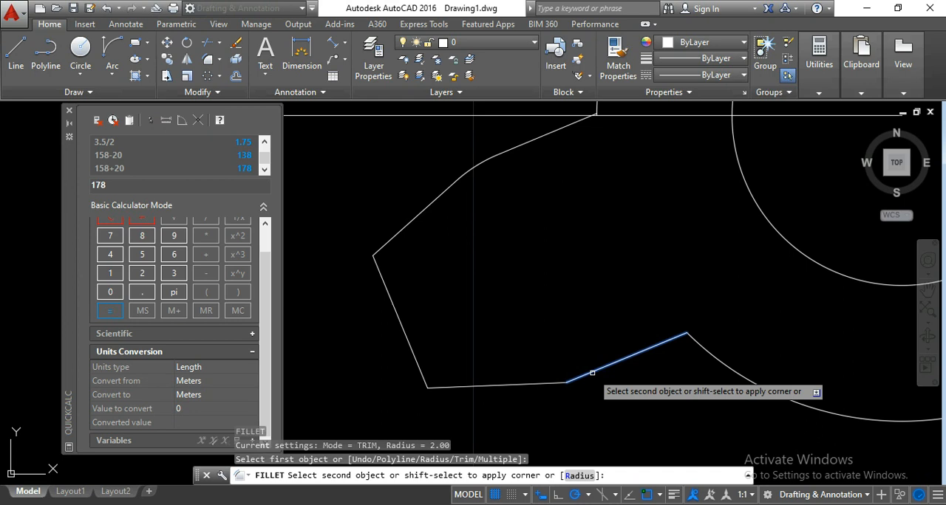
{"action": "left_click", "coordinate": [540, 382]}
- Erase the horizontal construction line running from the circle centre out past the tooth
{"action": "scroll", "coordinate": [530, 315], "scroll_direction": "down", "scroll_amount": 2}
{"action": "scroll", "coordinate": [574, 300], "scroll_direction": "down", "scroll_amount": 2}
{"action": "middle_click_drag", "start_coordinate": [574, 300], "coordinate": [553, 300]}
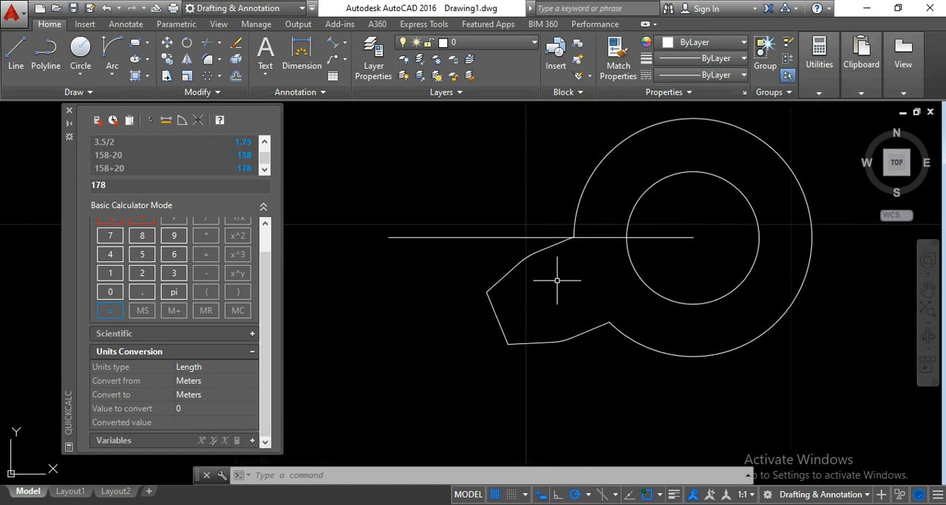
{"action": "middle_click_drag", "start_coordinate": [561, 281], "coordinate": [528, 292]}
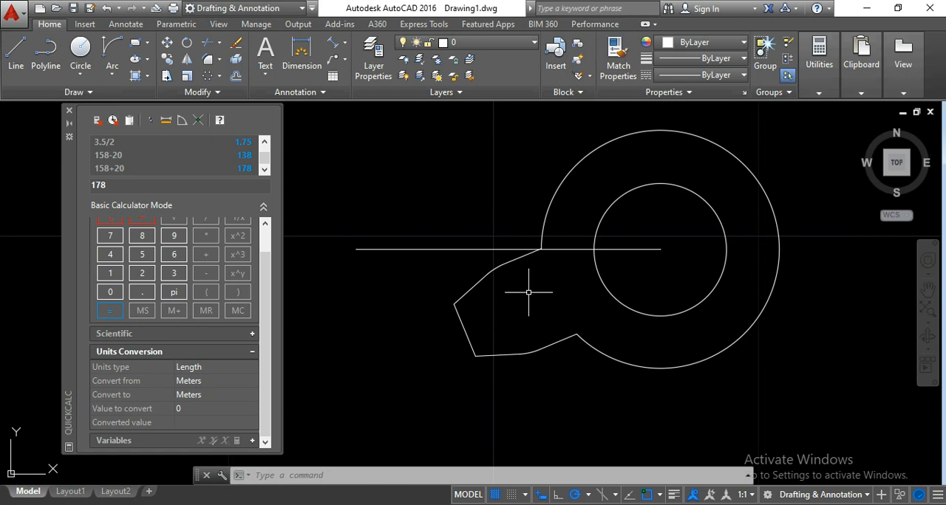
{"action": "left_click", "coordinate": [405, 249]}
{"action": "left_click", "coordinate": [386, 229]}
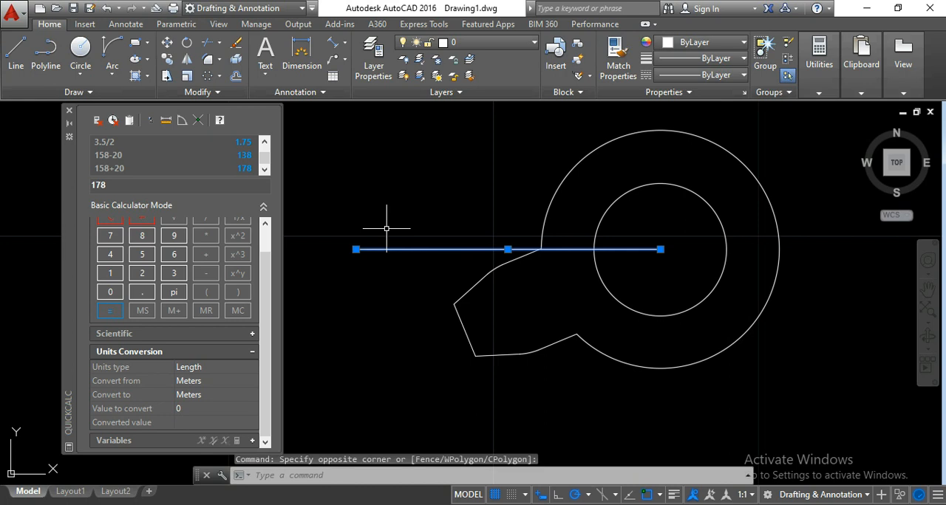
{"action": "key", "text": "Delete"}
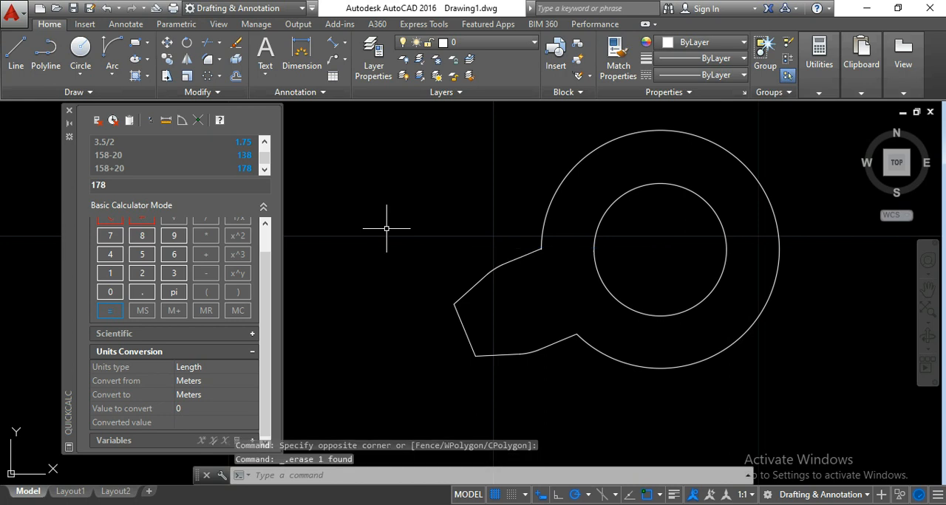
- Join all the tooth's outline lines and fillet arcs into a single polyline
{"action": "middle_click_drag", "start_coordinate": [386, 228], "coordinate": [370, 226]}
{"action": "left_click", "coordinate": [515, 370]}
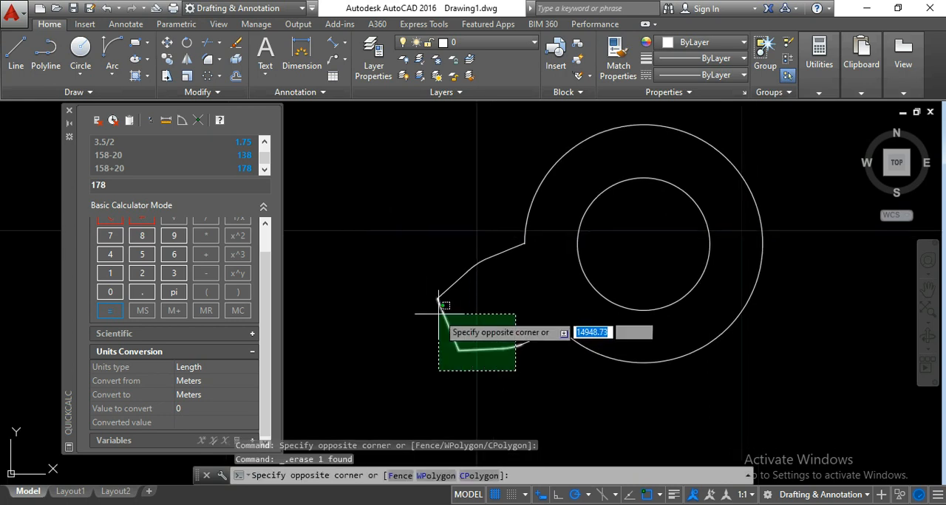
{"action": "left_click", "coordinate": [403, 241]}
{"action": "left_click", "coordinate": [532, 354]}
{"action": "left_click", "coordinate": [517, 319]}
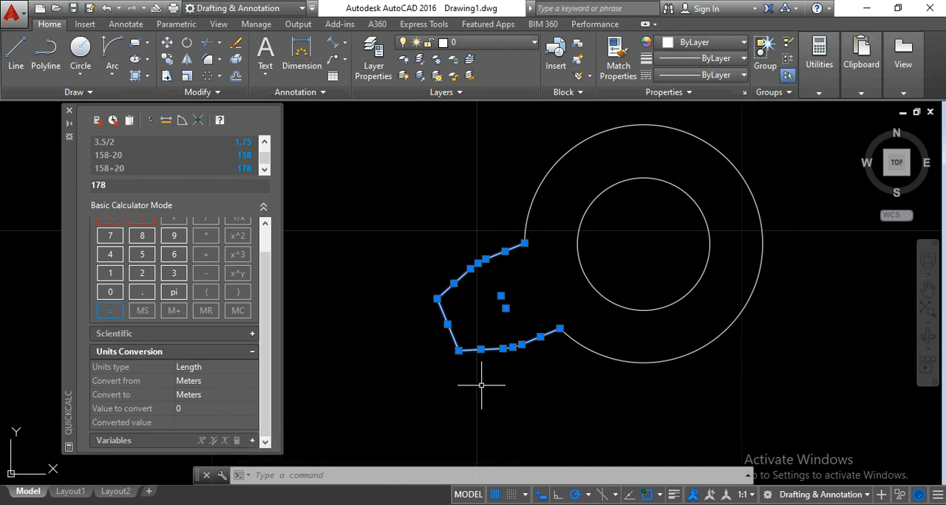
{"action": "left_click", "coordinate": [209, 93]}
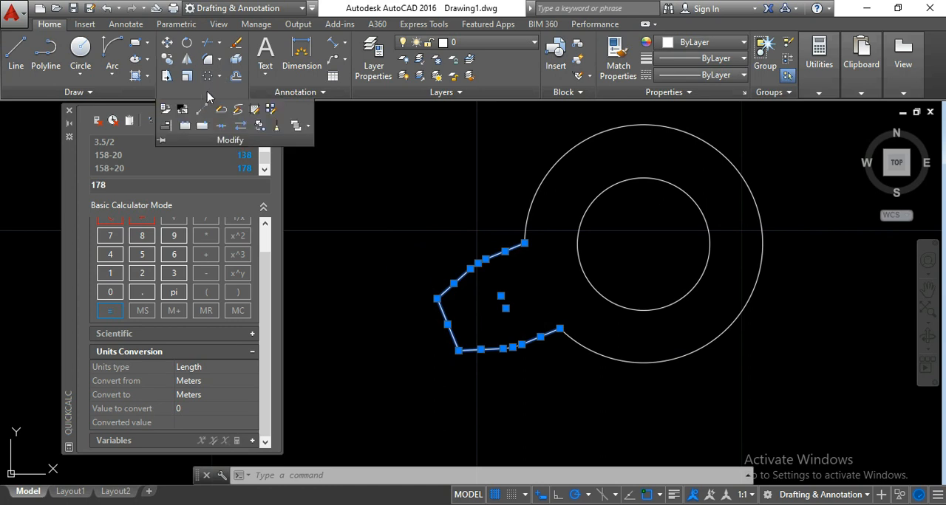
{"action": "left_click", "coordinate": [220, 127]}
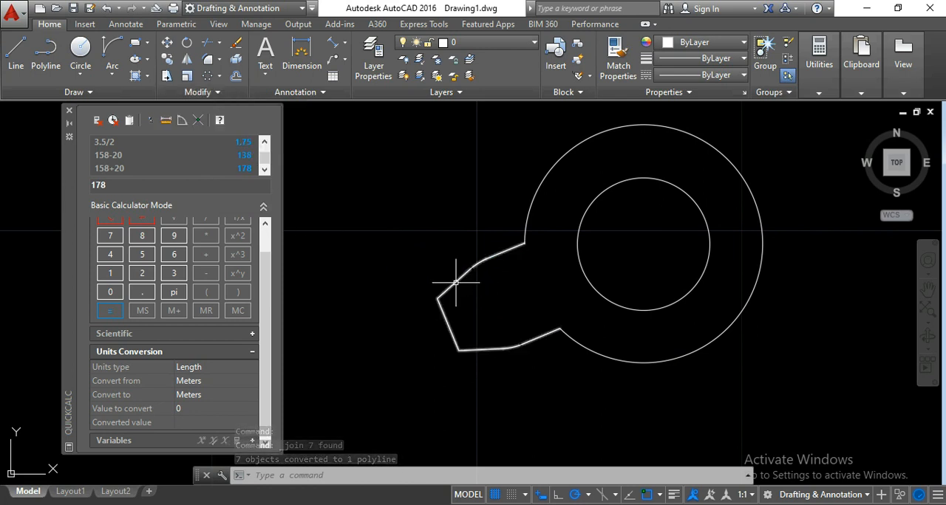
{"action": "mouse_move", "coordinate": [456, 282]}
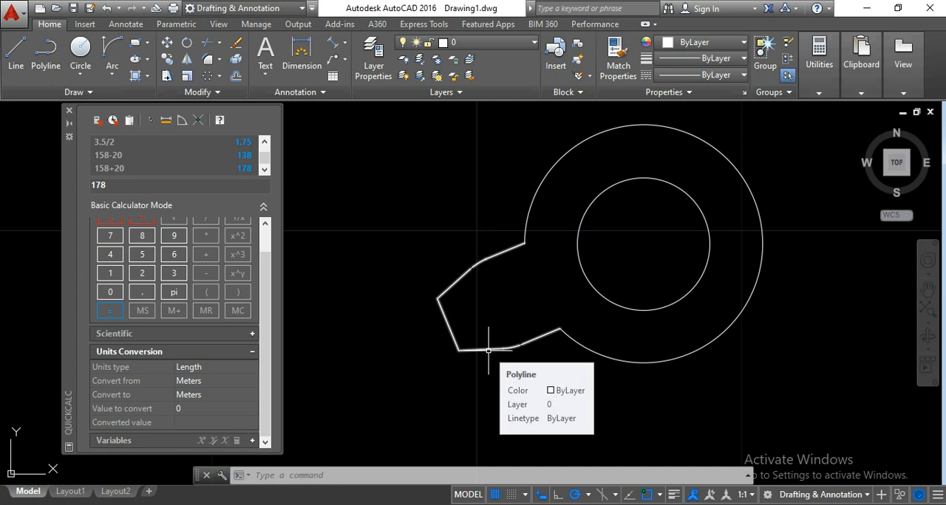
- Create a polar array of the tooth polyline around the circles' centre with 6 items over 360°
{"action": "scroll", "coordinate": [443, 314], "scroll_direction": "down", "scroll_amount": 4}
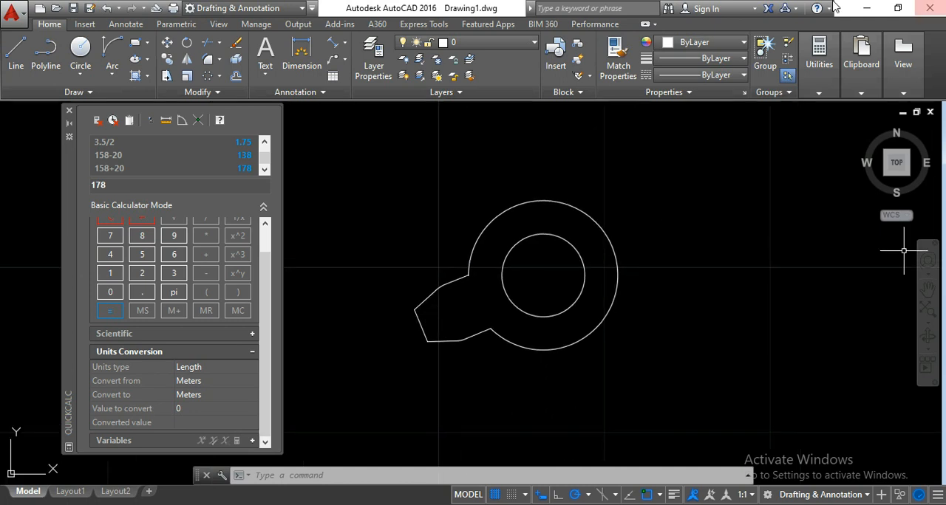
{"action": "left_click", "coordinate": [418, 326]}
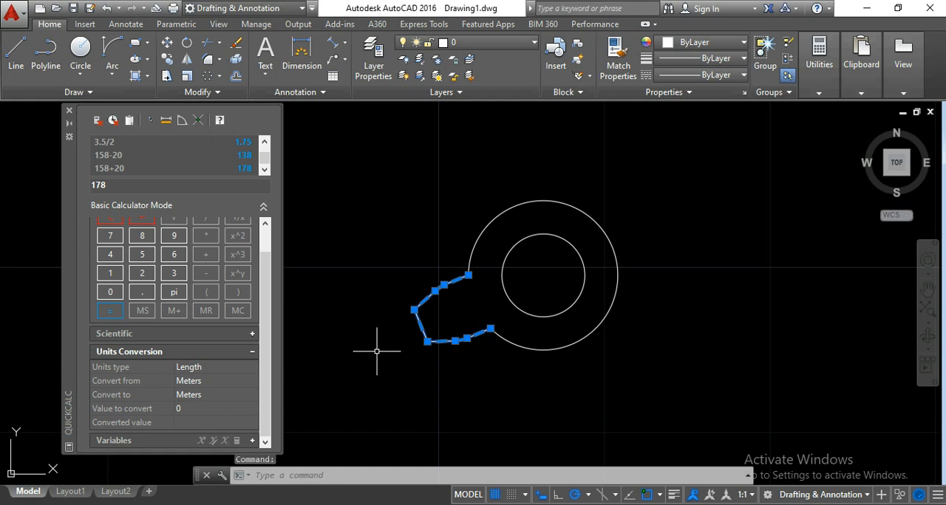
{"action": "left_click", "coordinate": [218, 77]}
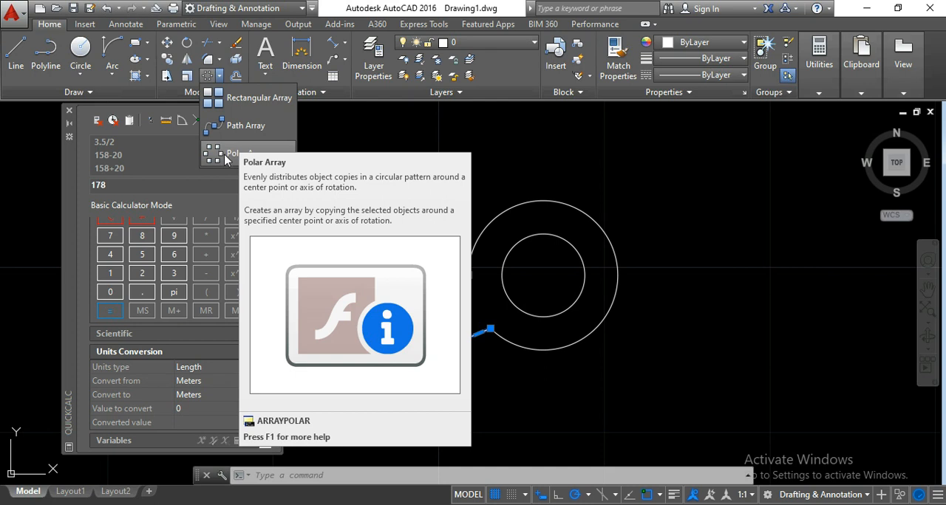
{"action": "left_click", "coordinate": [226, 157]}
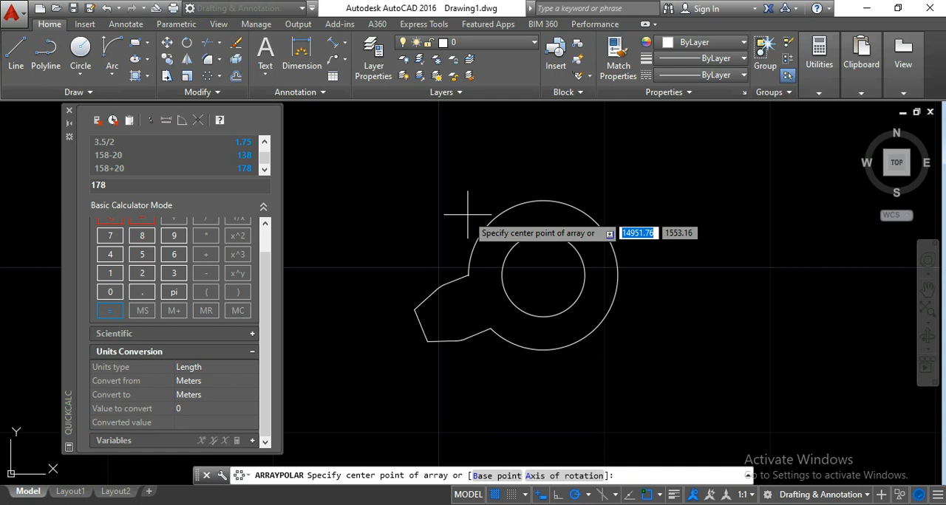
{"action": "left_click", "coordinate": [543, 275]}
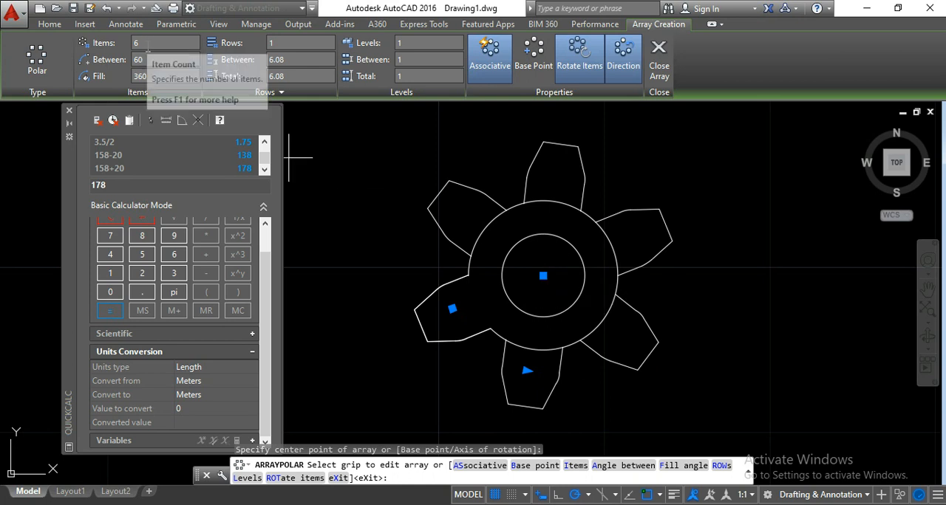
{"action": "scroll", "coordinate": [388, 383], "scroll_direction": "down", "scroll_amount": 6}
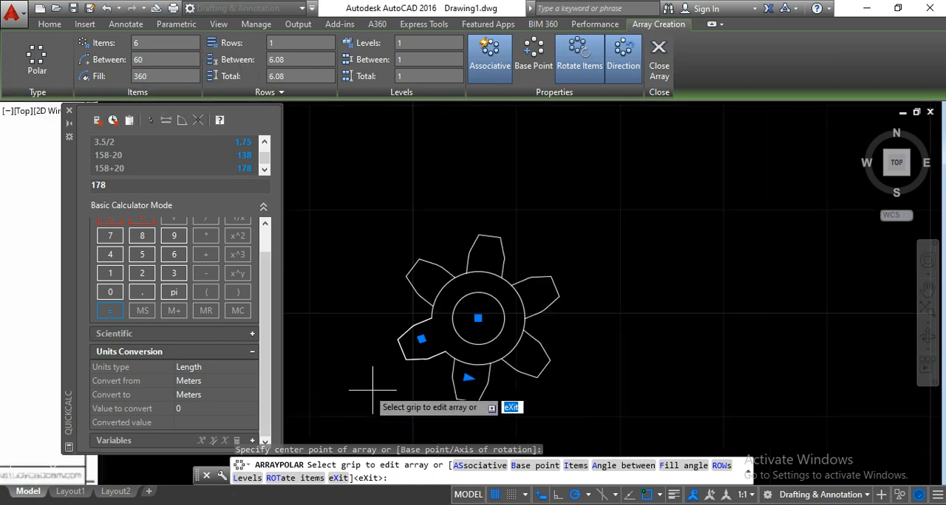
{"action": "scroll", "coordinate": [421, 364], "scroll_direction": "up", "scroll_amount": 6}
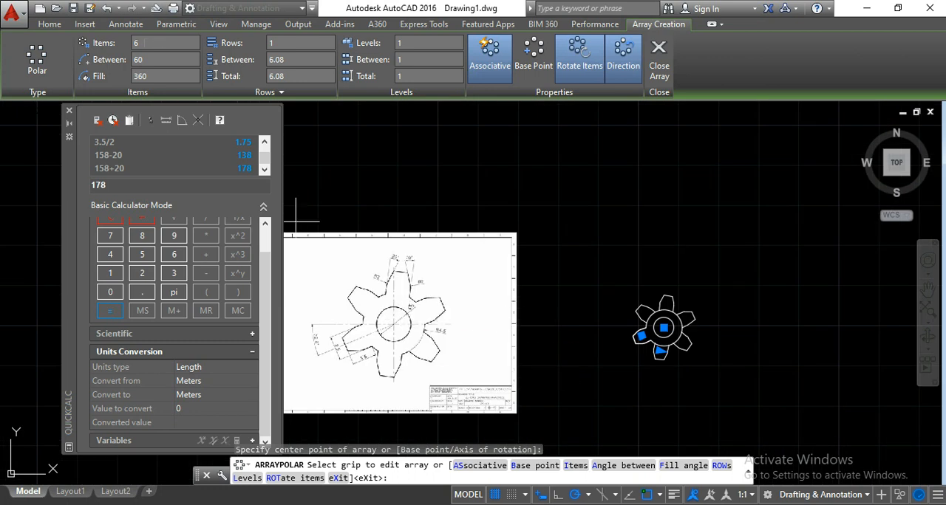
{"action": "left_click", "coordinate": [158, 43]}
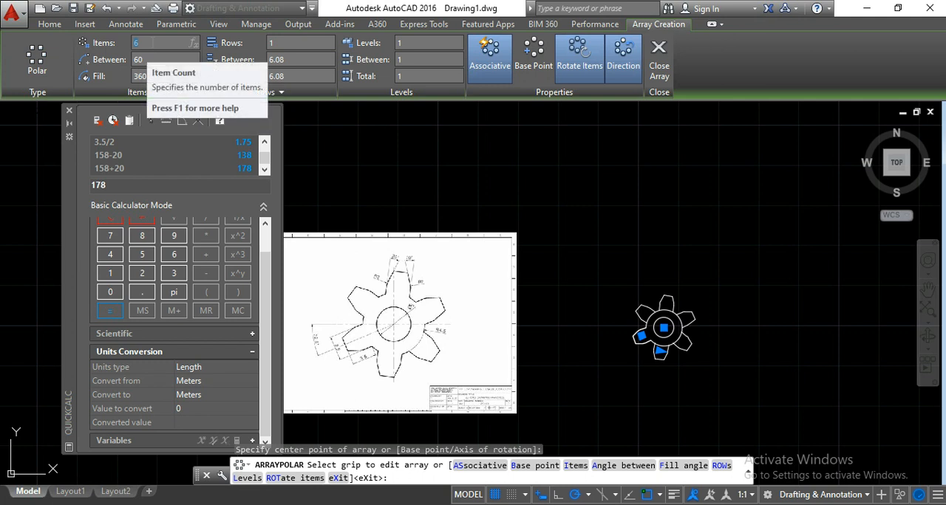
{"action": "type", "text": "6"}
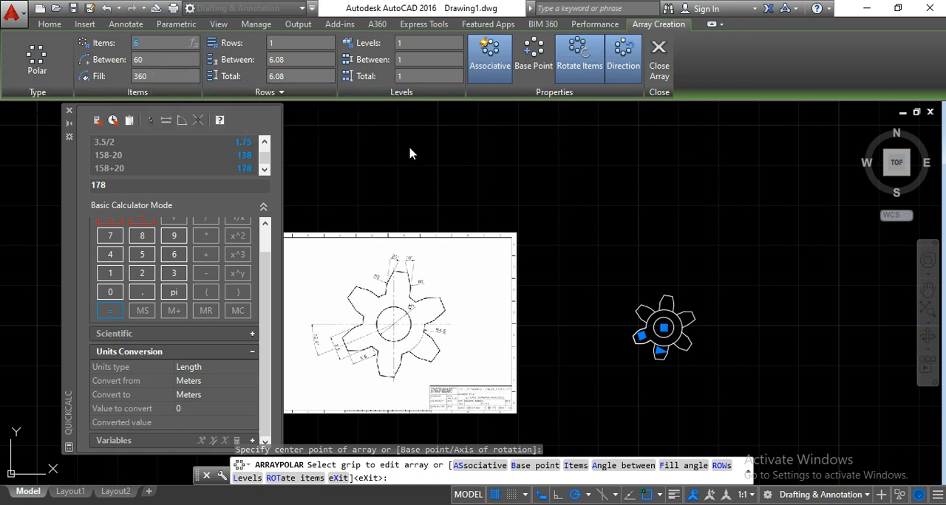
{"action": "left_click", "coordinate": [417, 161]}
{"action": "double_click", "coordinate": [364, 193]}
{"action": "key", "text": "Return"}
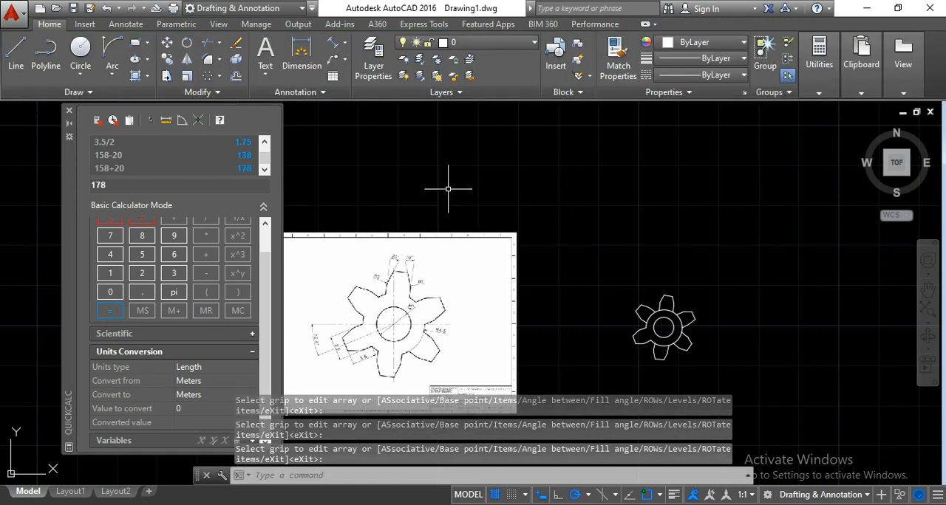
{"action": "scroll", "coordinate": [686, 339], "scroll_direction": "up", "scroll_amount": 6}
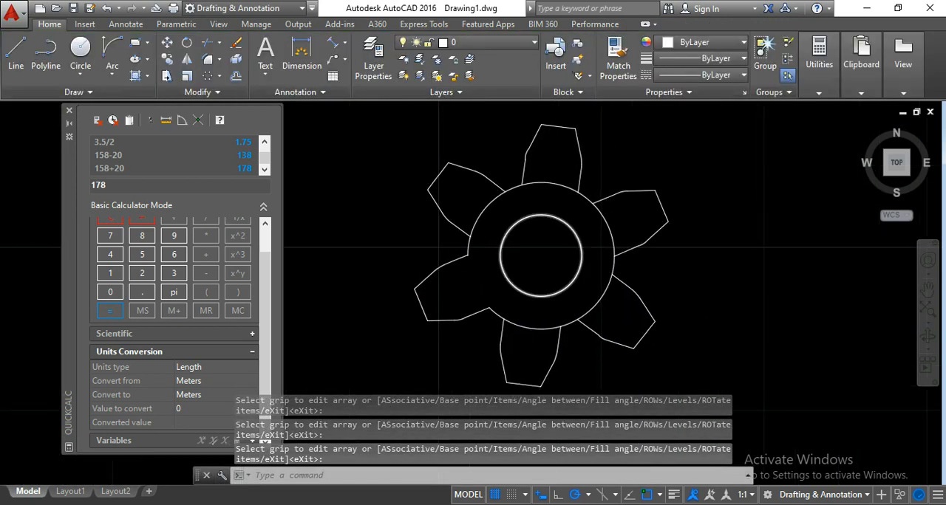
{"action": "scroll", "coordinate": [690, 331], "scroll_direction": "down", "scroll_amount": 3}
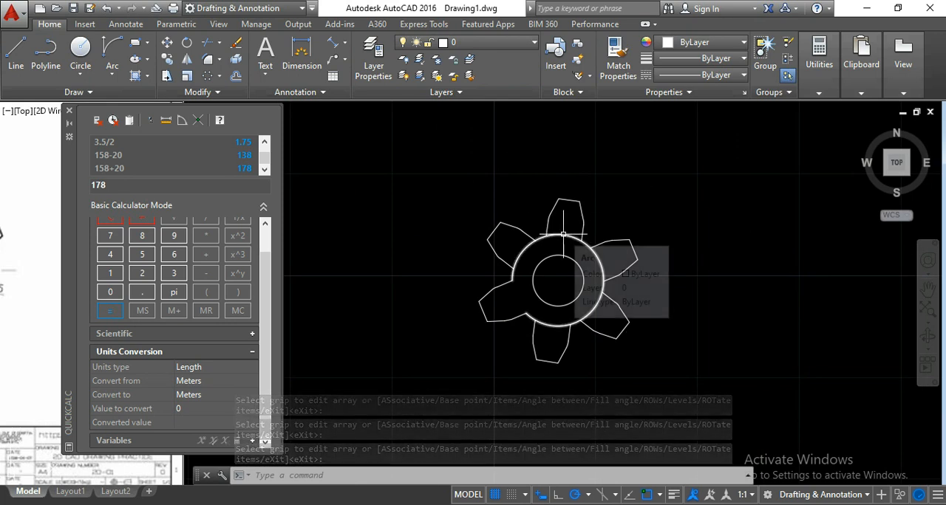
{"action": "scroll", "coordinate": [547, 266], "scroll_direction": "up", "scroll_amount": 5}
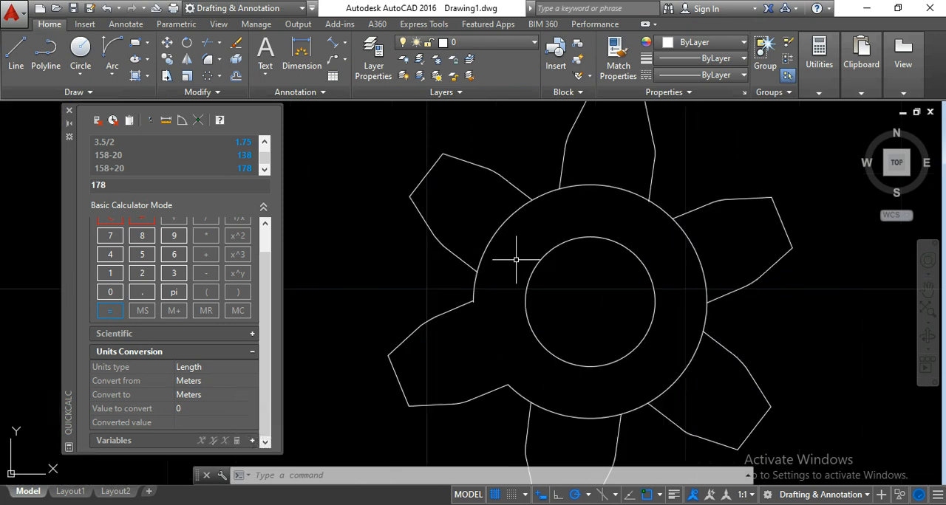
- Try to trim the outer circle inside the upper-left tooth, with both circles and the tooth array as cutting edges
{"action": "left_click", "coordinate": [654, 431]}
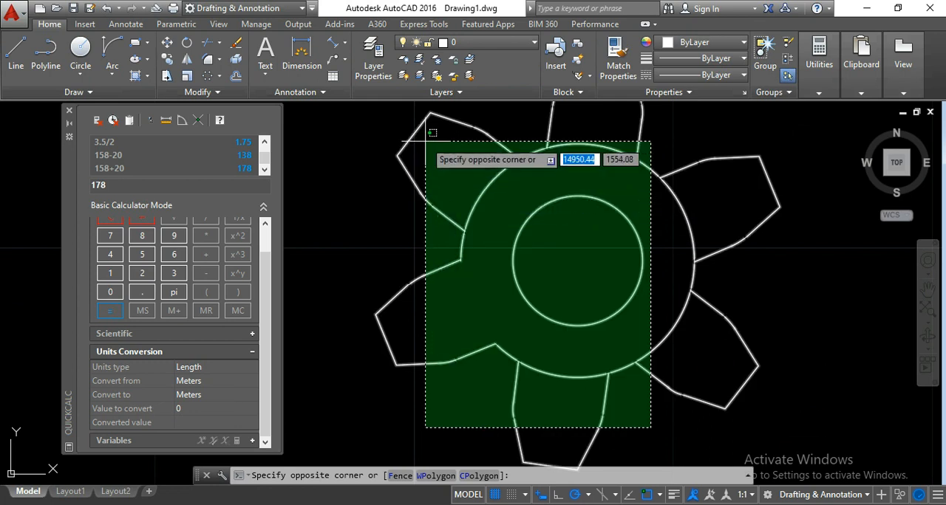
{"action": "left_click", "coordinate": [426, 140]}
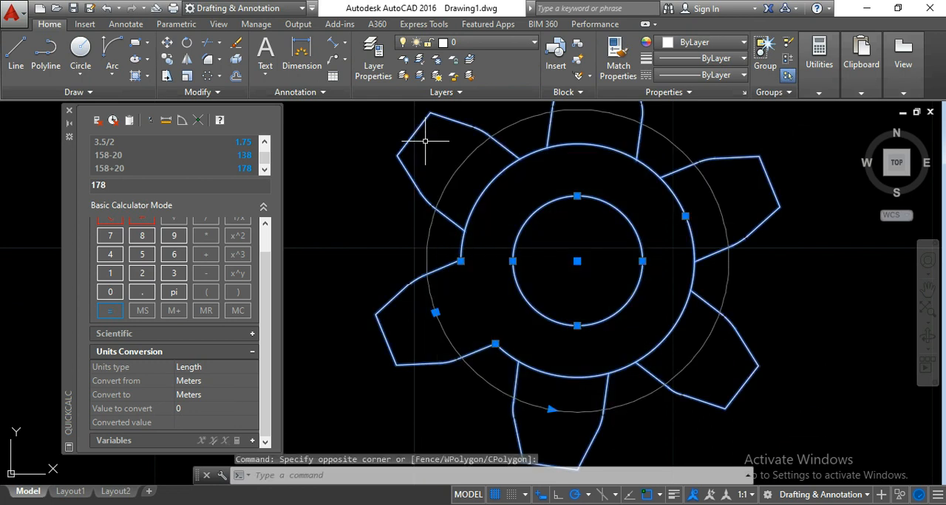
{"action": "left_click", "coordinate": [209, 45]}
{"action": "left_click", "coordinate": [488, 186]}
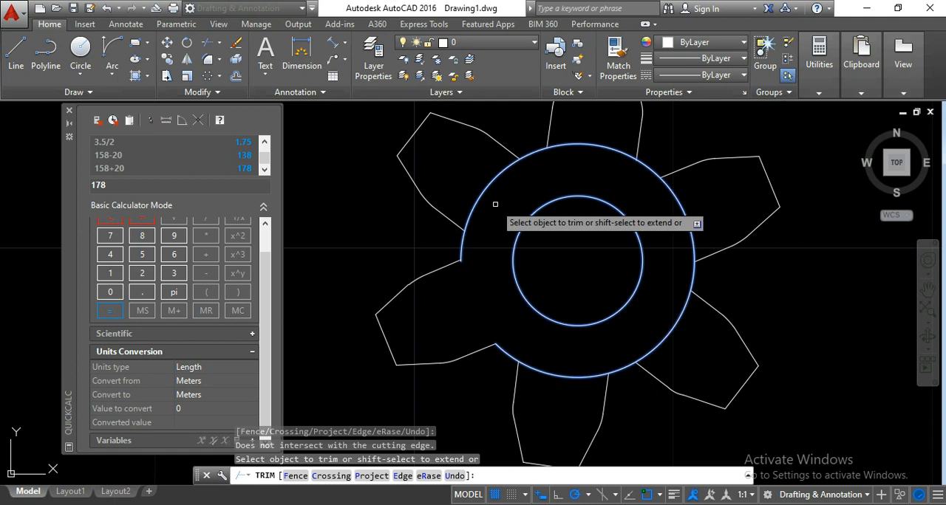
{"action": "key", "text": "Escape"}
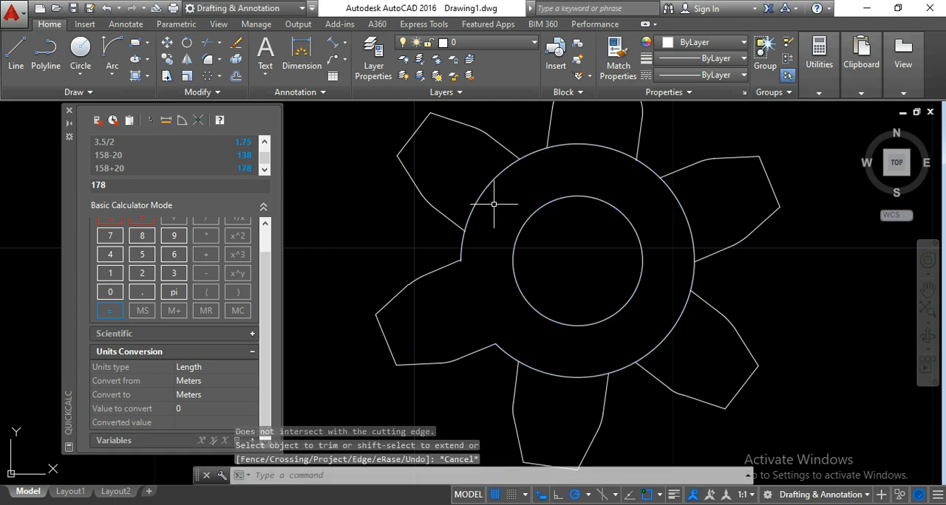
- Retry the trim inside the upper-left tooth with only the outer circle and the tooth array selected as cutting edges
{"action": "middle_click_drag", "start_coordinate": [492, 207], "coordinate": [510, 234]}
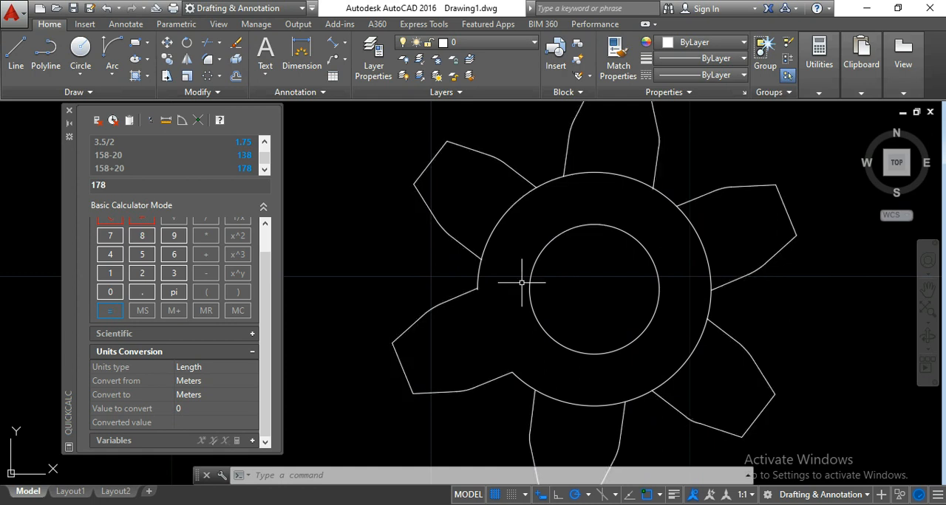
{"action": "left_click", "coordinate": [525, 215]}
{"action": "left_click", "coordinate": [470, 150]}
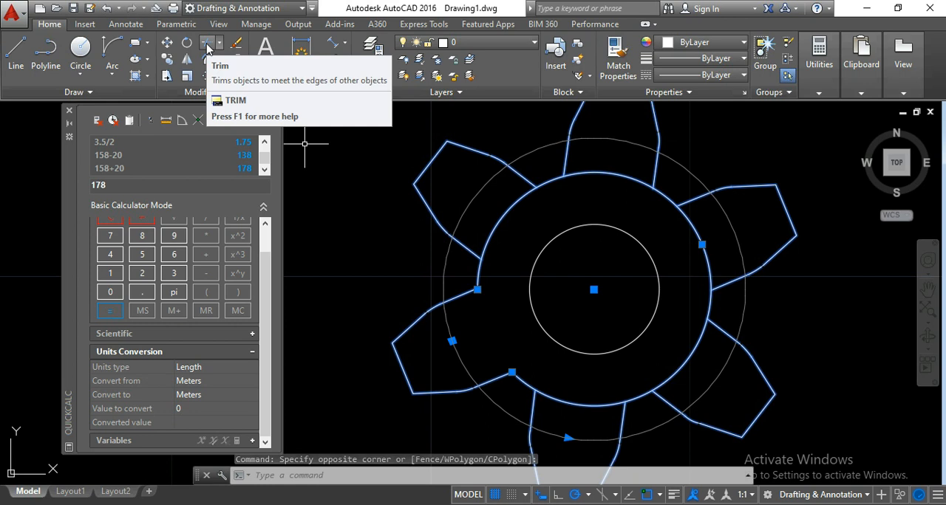
{"action": "left_click", "coordinate": [207, 49]}
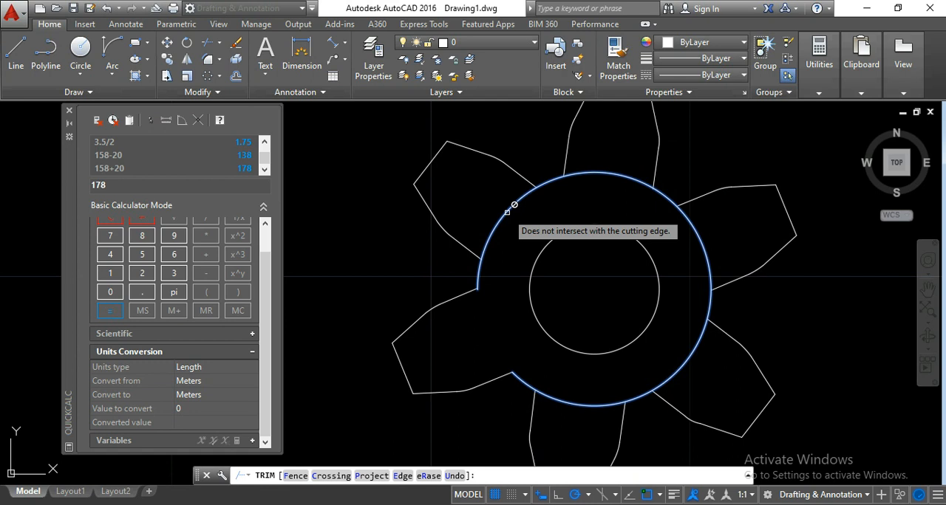
{"action": "key", "text": "Escape"}
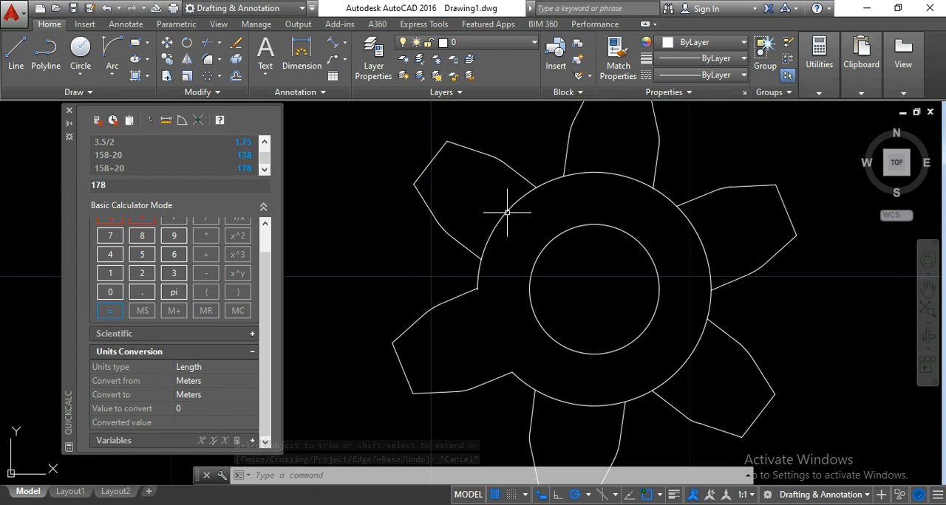
- Draw a Start, End, Direction arc from the lower-left tooth's upper root to the upper-left tooth's lower root, bulging outward
{"action": "middle_click_drag", "start_coordinate": [537, 208], "coordinate": [516, 215]}
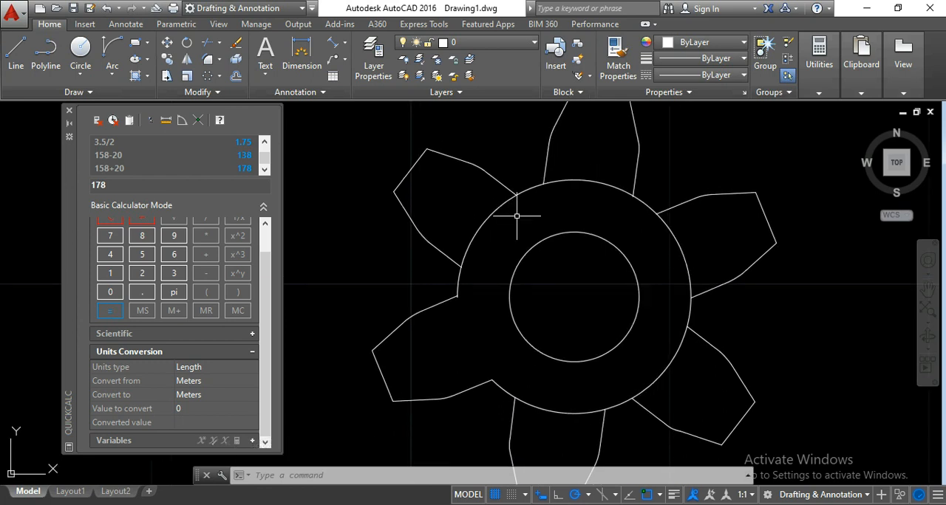
{"action": "left_click", "coordinate": [112, 74]}
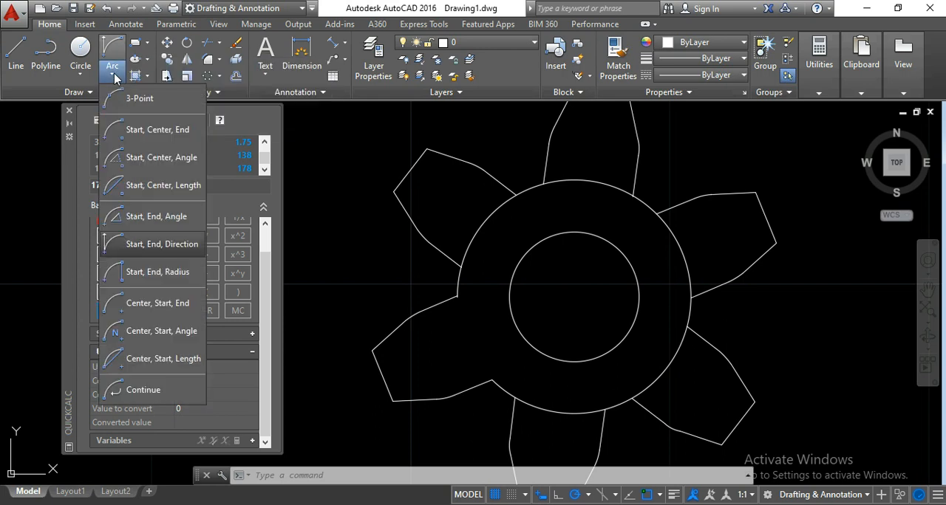
{"action": "left_click", "coordinate": [139, 247]}
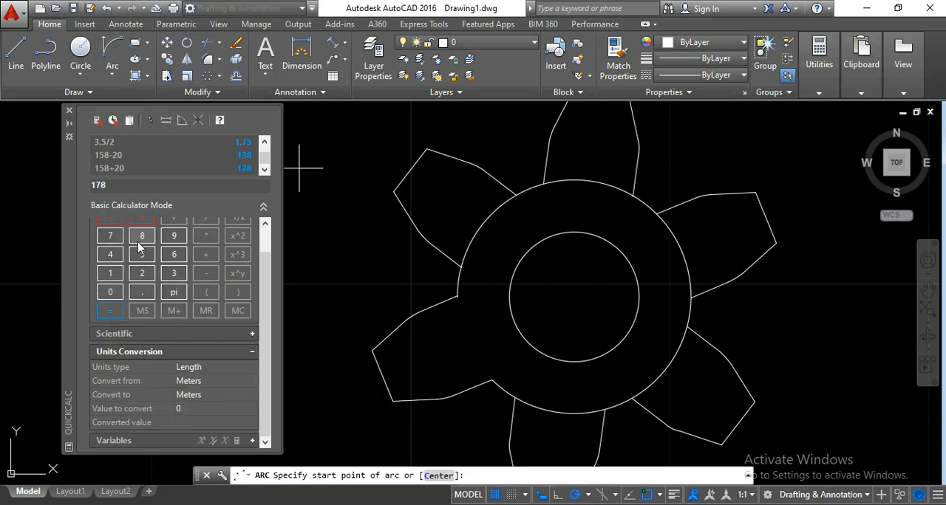
{"action": "scroll", "coordinate": [443, 269], "scroll_direction": "up", "scroll_amount": 3}
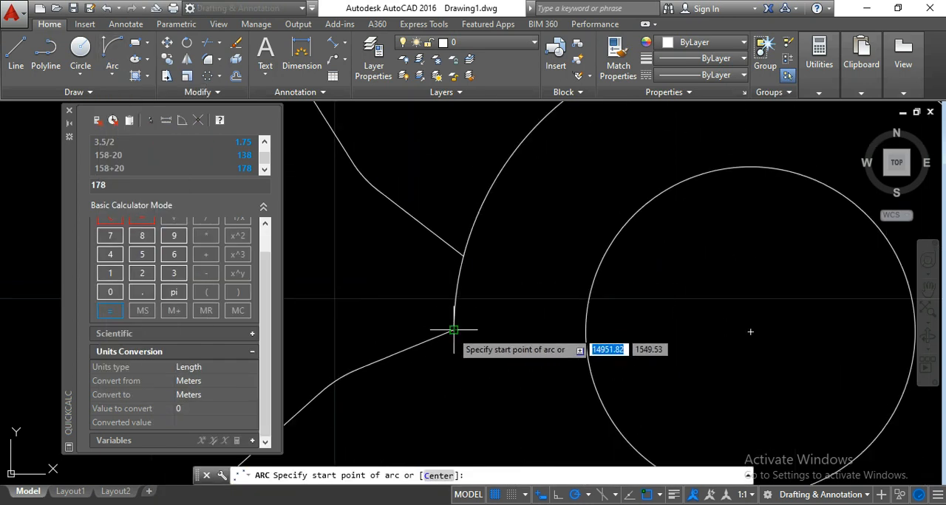
{"action": "left_click", "coordinate": [453, 330]}
{"action": "left_click", "coordinate": [462, 256]}
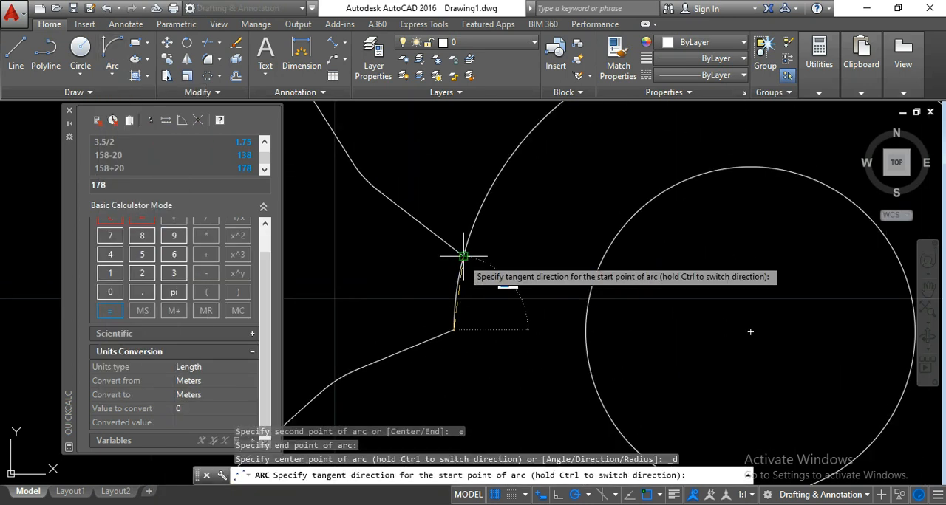
{"action": "left_click", "coordinate": [397, 258]}
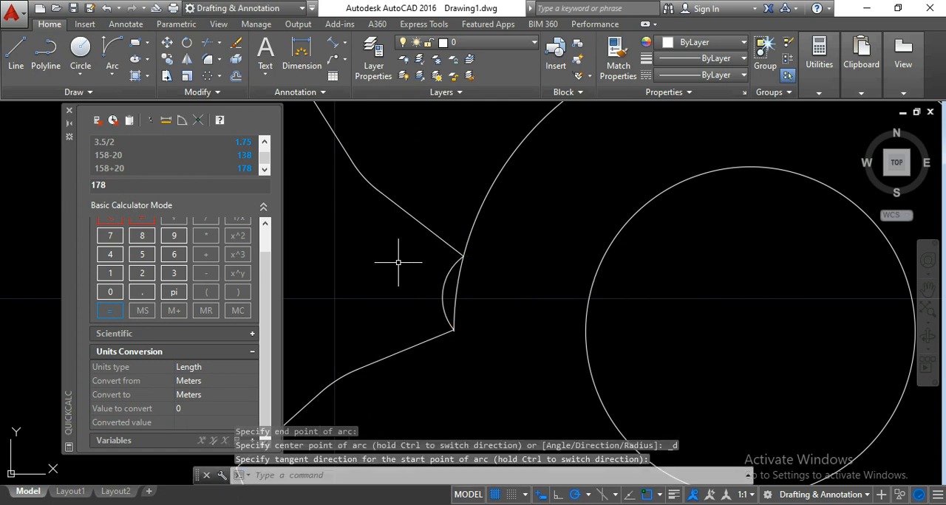
- Stretch the new arc's midpoint inward onto the outer circle so that it follows the circle's curve
{"action": "scroll", "coordinate": [445, 288], "scroll_direction": "up", "scroll_amount": 5}
{"action": "left_click", "coordinate": [445, 298]}
{"action": "left_click", "coordinate": [367, 247]}
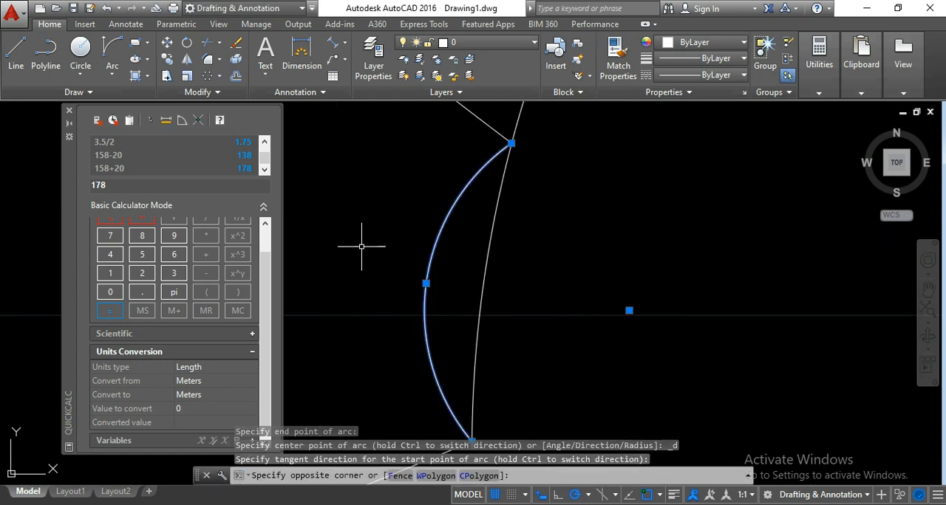
{"action": "left_click", "coordinate": [427, 283]}
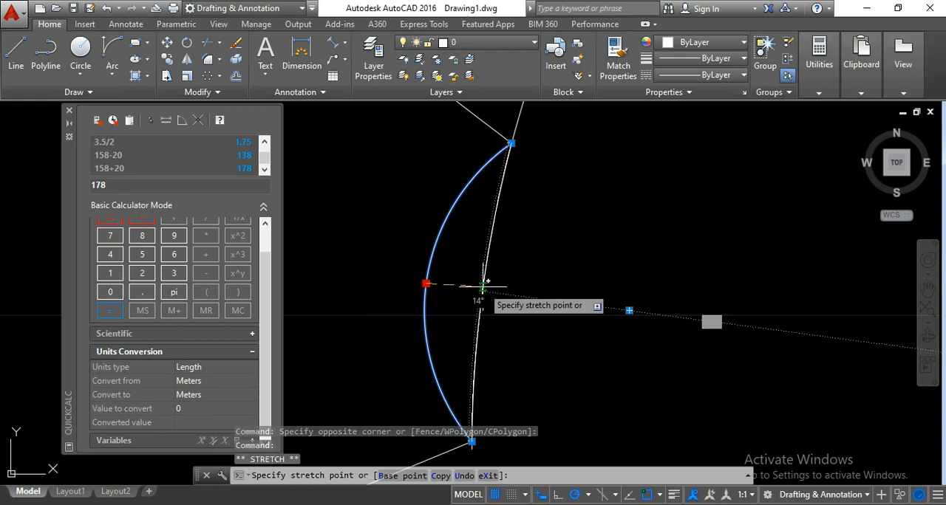
{"action": "left_click", "coordinate": [482, 290]}
- Draw a Start, End, Direction arc bridging the gap between the roots of the upper-left tooth and the top tooth
{"action": "scroll", "coordinate": [553, 262], "scroll_direction": "down", "scroll_amount": 8}
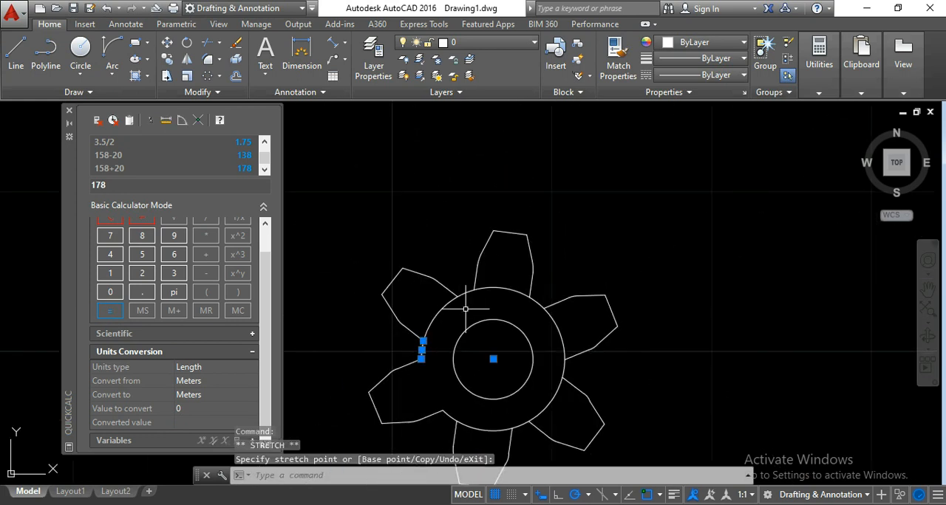
{"action": "scroll", "coordinate": [466, 309], "scroll_direction": "up", "scroll_amount": 6}
{"action": "mouse_move", "coordinate": [490, 275]}
{"action": "middle_mouse_down"}
{"action": "mouse_move", "coordinate": [437, 240]}
{"action": "mouse_move", "coordinate": [446, 253]}
{"action": "middle_mouse_up"}
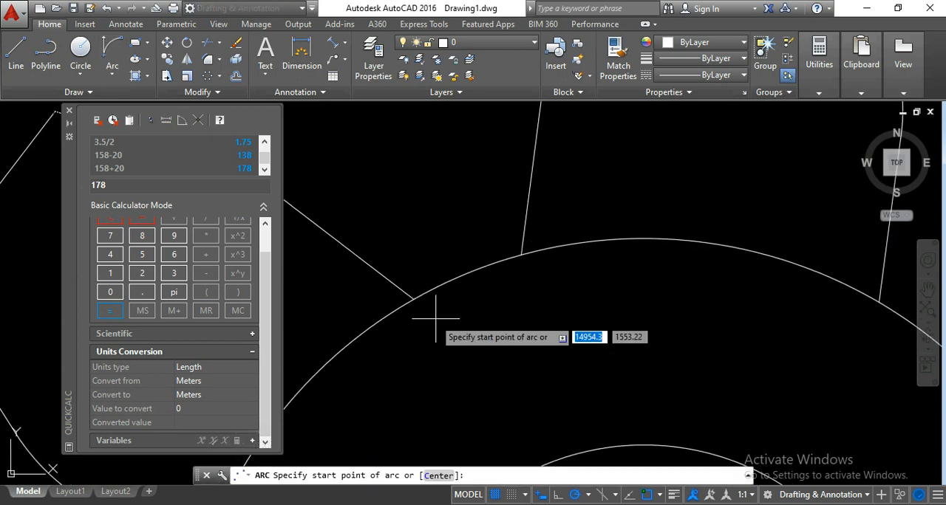
{"action": "left_click", "coordinate": [413, 298]}
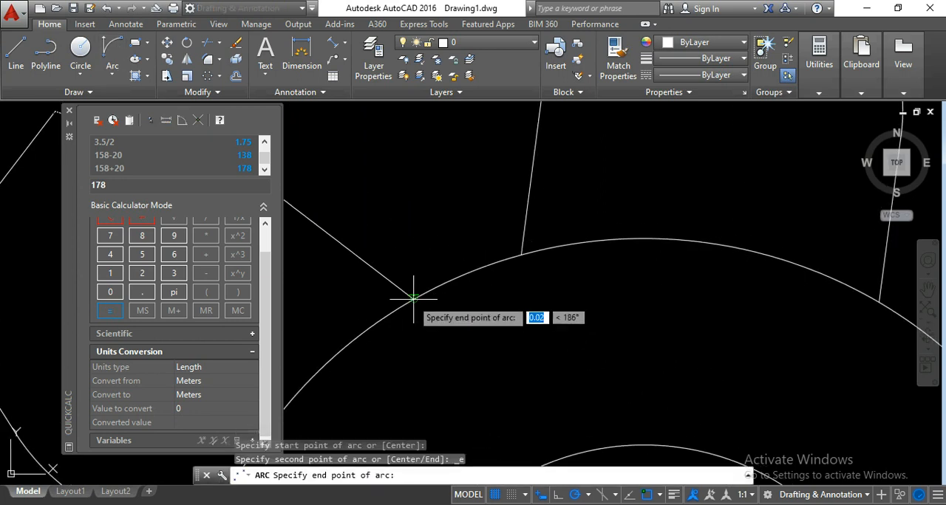
{"action": "left_click", "coordinate": [521, 255]}
{"action": "left_click", "coordinate": [413, 157]}
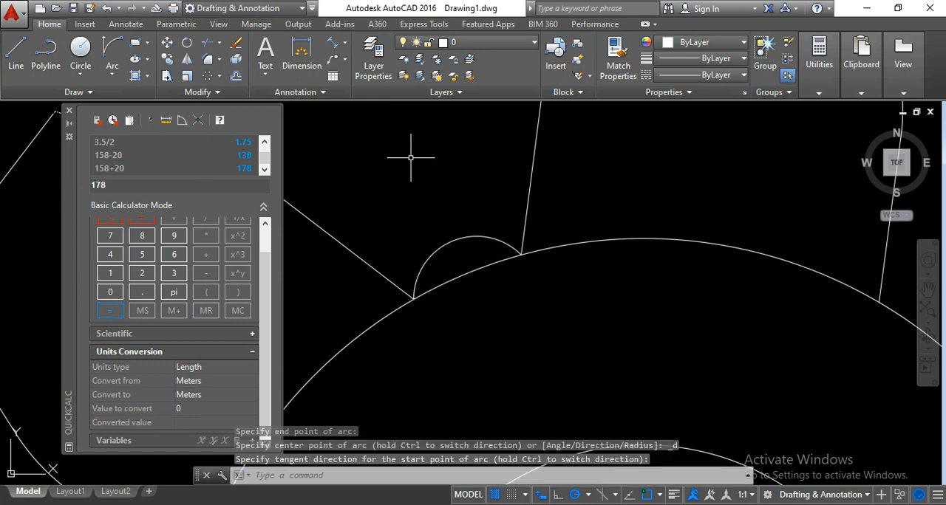
- Flatten the arc between the upper-left and top teeth by stretching its midpoint onto the outer circle
{"action": "left_click", "coordinate": [448, 261]}
{"action": "left_click", "coordinate": [426, 204]}
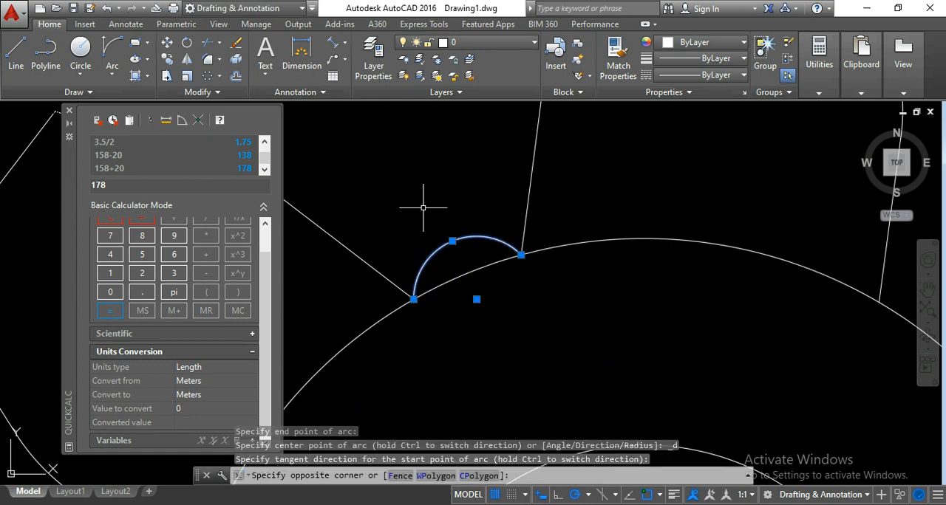
{"action": "left_click", "coordinate": [453, 241]}
{"action": "left_click", "coordinate": [468, 271]}
- Draw a Start, End, Direction arc from the top tooth's right root to the upper-right tooth's upper root
{"action": "scroll", "coordinate": [450, 214], "scroll_direction": "down", "scroll_amount": 7}
{"action": "middle_click_drag", "start_coordinate": [492, 252], "coordinate": [430, 244]}
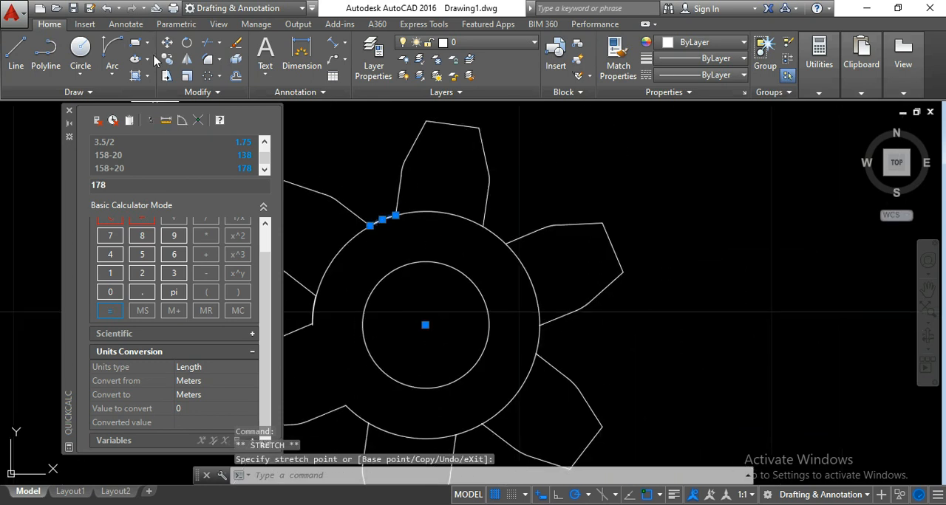
{"action": "left_click", "coordinate": [112, 48]}
{"action": "scroll", "coordinate": [491, 228], "scroll_direction": "up", "scroll_amount": 4}
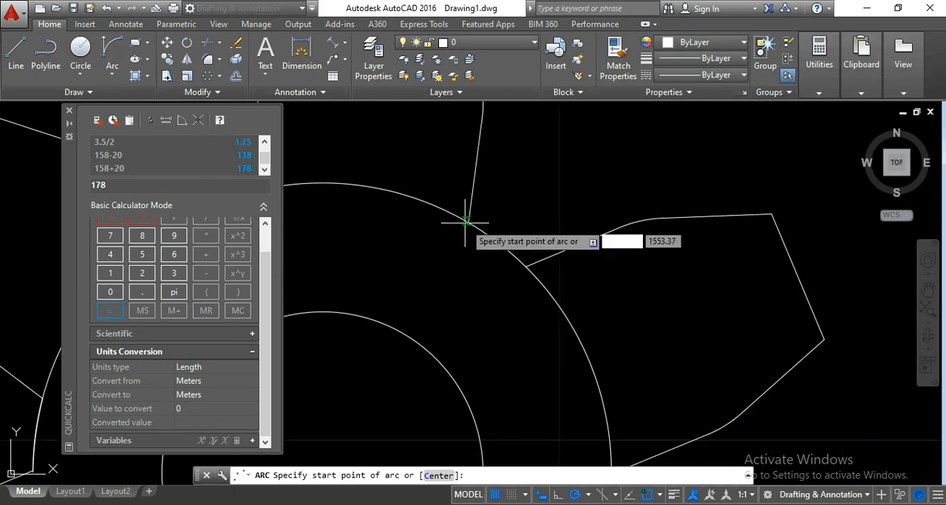
{"action": "left_click", "coordinate": [469, 222]}
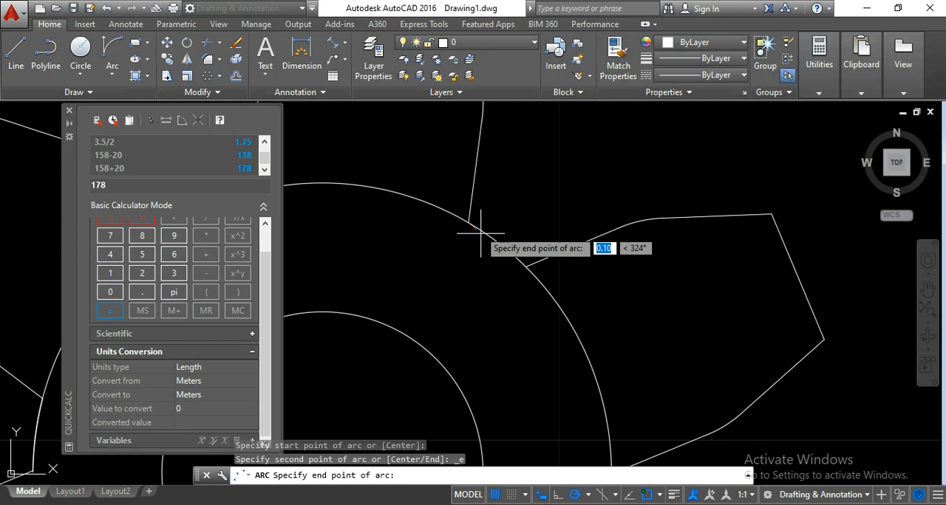
{"action": "left_click", "coordinate": [517, 259]}
{"action": "scroll", "coordinate": [517, 222], "scroll_direction": "up", "scroll_amount": 5}
{"action": "left_click", "coordinate": [544, 204]}
- Stretch the midpoint of the arc between the top and upper-right teeth onto the outer circle
{"action": "left_click", "coordinate": [488, 258]}
{"action": "left_click", "coordinate": [433, 280]}
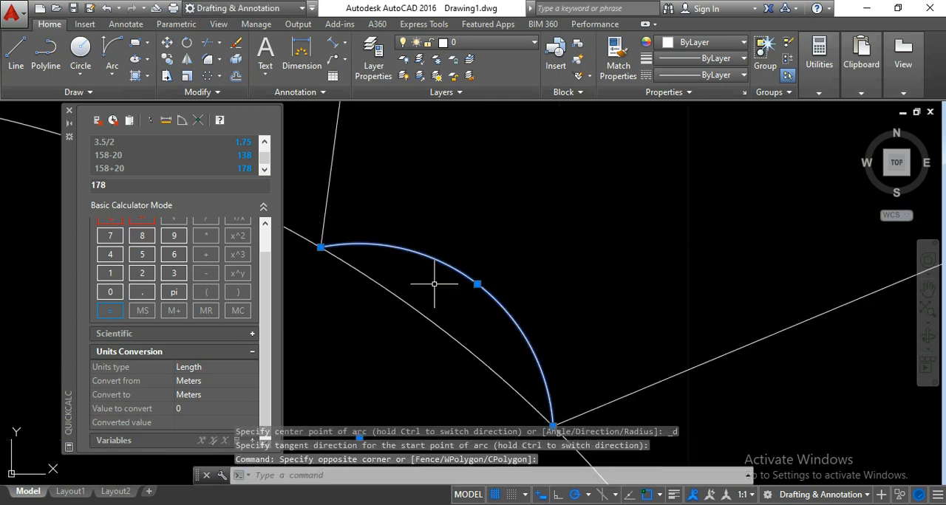
{"action": "left_click", "coordinate": [478, 284]}
- Draw a Start, End, Direction arc from the upper-right tooth's lower root to the lower-right tooth's upper root
{"action": "scroll", "coordinate": [430, 249], "scroll_direction": "down", "scroll_amount": 6}
{"action": "middle_click_drag", "start_coordinate": [429, 316], "coordinate": [408, 230]}
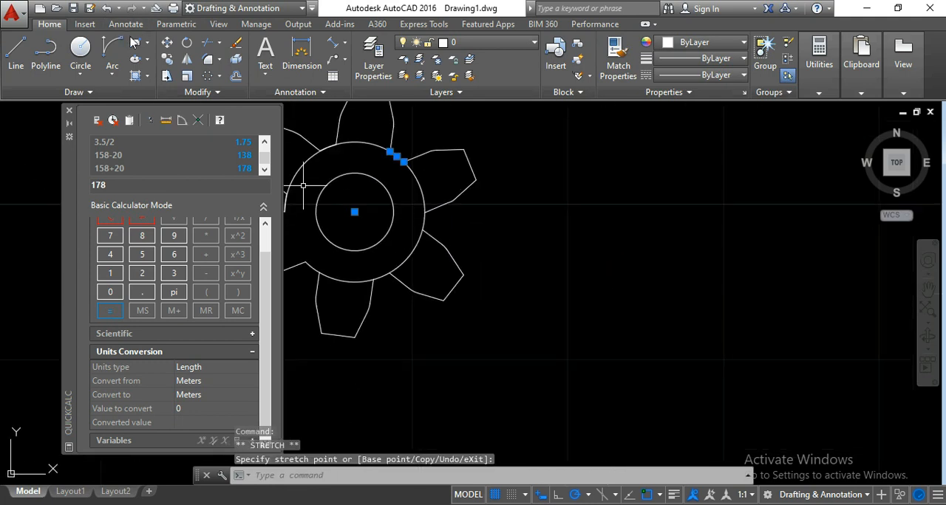
{"action": "left_click", "coordinate": [112, 53]}
{"action": "scroll", "coordinate": [416, 208], "scroll_direction": "up", "scroll_amount": 4}
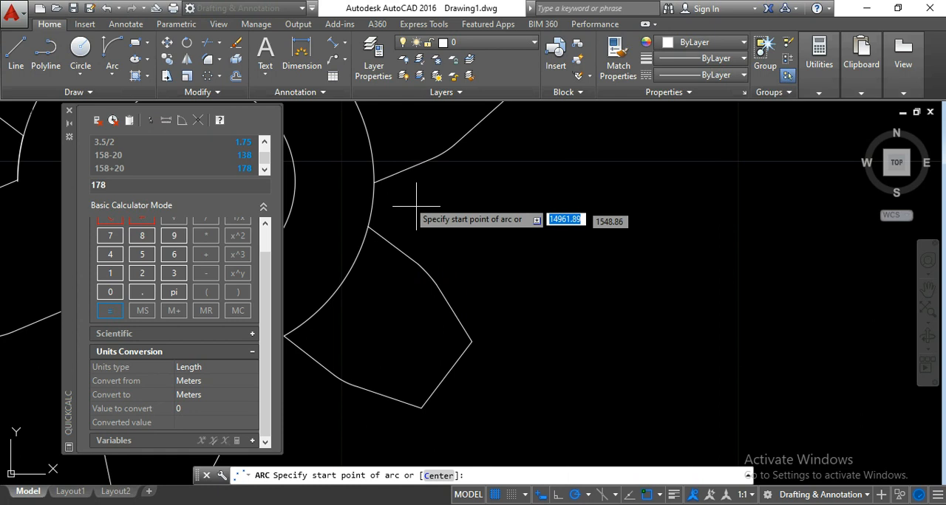
{"action": "left_click", "coordinate": [370, 182]}
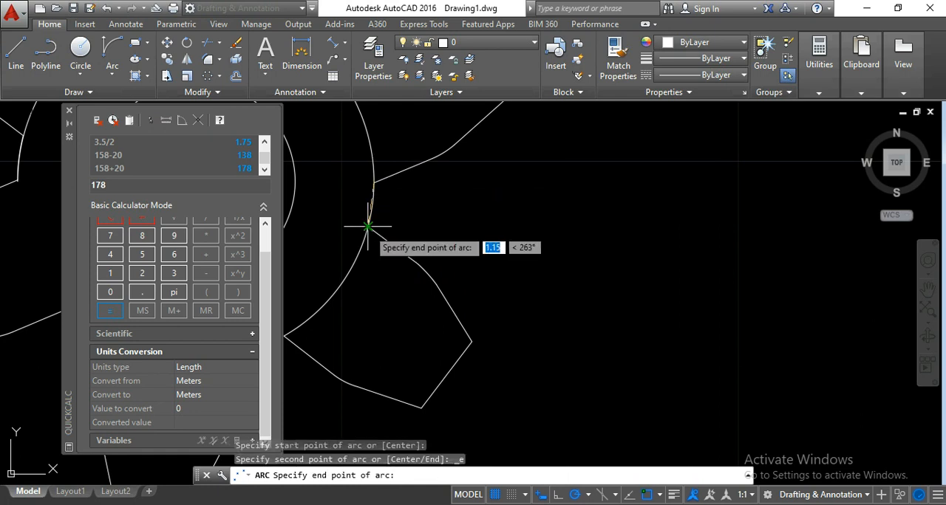
{"action": "left_click", "coordinate": [369, 228]}
{"action": "left_click", "coordinate": [438, 209]}
- Move the right-hand arc's upper endpoint onto the upper-right tooth's root and its midpoint onto the outer circle
{"action": "scroll", "coordinate": [397, 197], "scroll_direction": "up", "scroll_amount": 6}
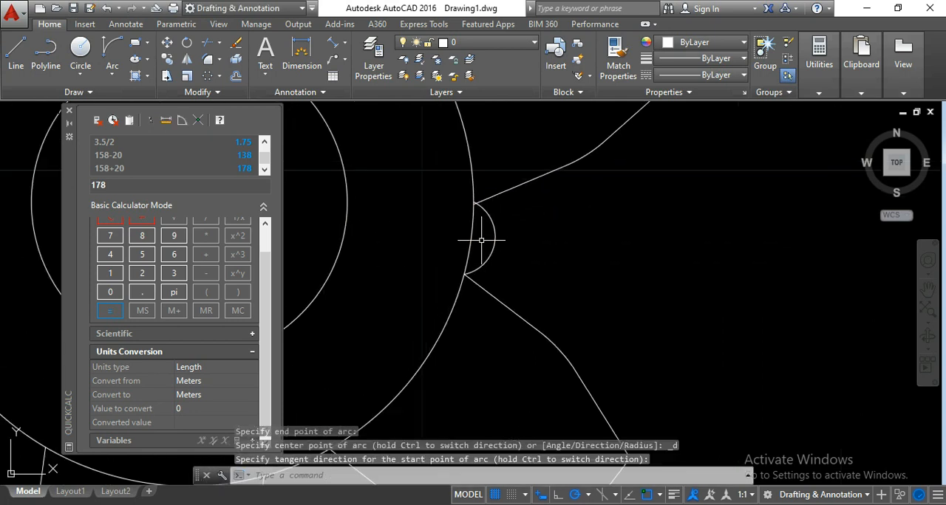
{"action": "left_click", "coordinate": [480, 154]}
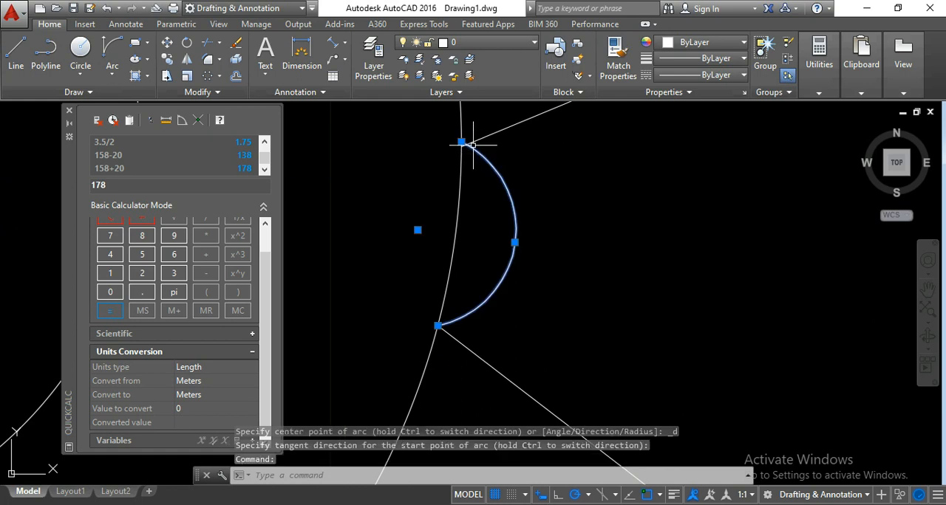
{"action": "left_click", "coordinate": [460, 143]}
{"action": "left_click", "coordinate": [460, 142]}
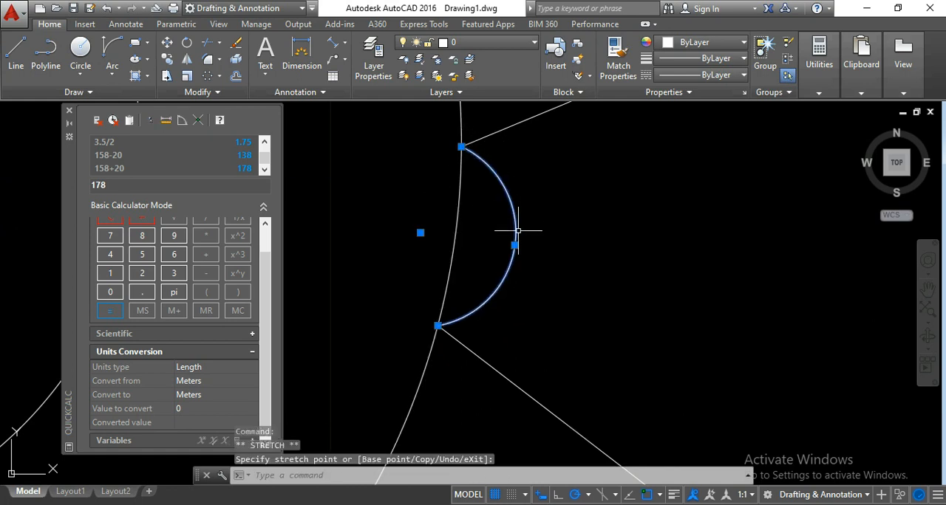
{"action": "left_click", "coordinate": [514, 244]}
{"action": "left_click", "coordinate": [456, 235]}
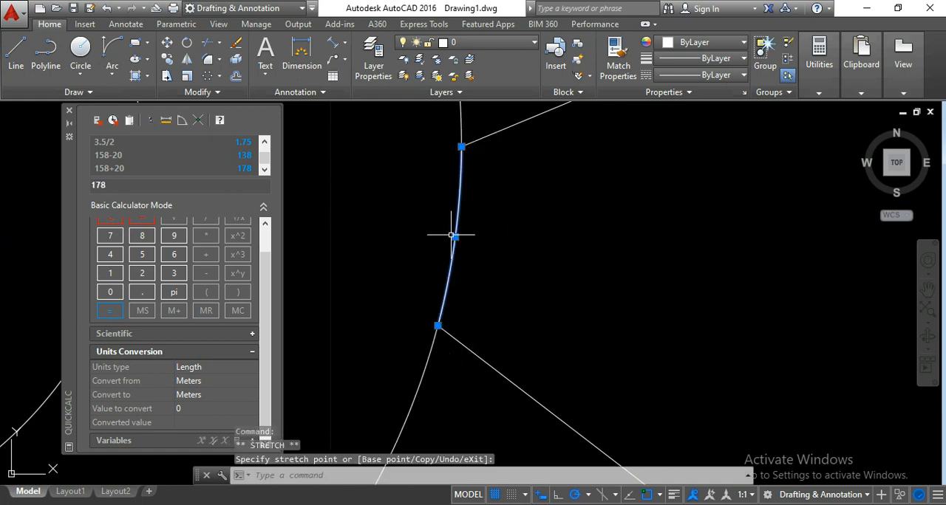
- Draw a Start, End, Direction arc from the lower-right tooth's lower root to the bottom tooth's right root
{"action": "scroll", "coordinate": [561, 237], "scroll_direction": "down", "scroll_amount": 5}
{"action": "middle_click_drag", "start_coordinate": [538, 311], "coordinate": [556, 287]}
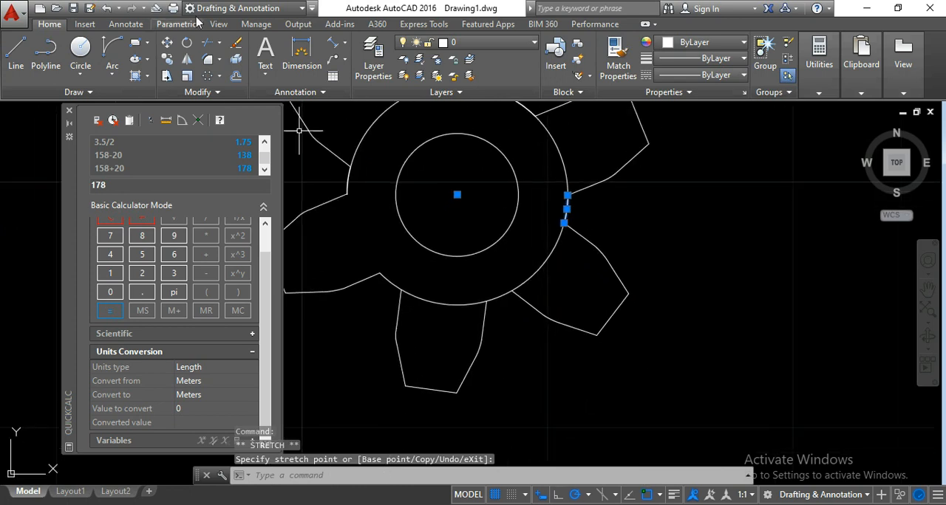
{"action": "left_click", "coordinate": [112, 53]}
{"action": "scroll", "coordinate": [551, 314], "scroll_direction": "up", "scroll_amount": 4}
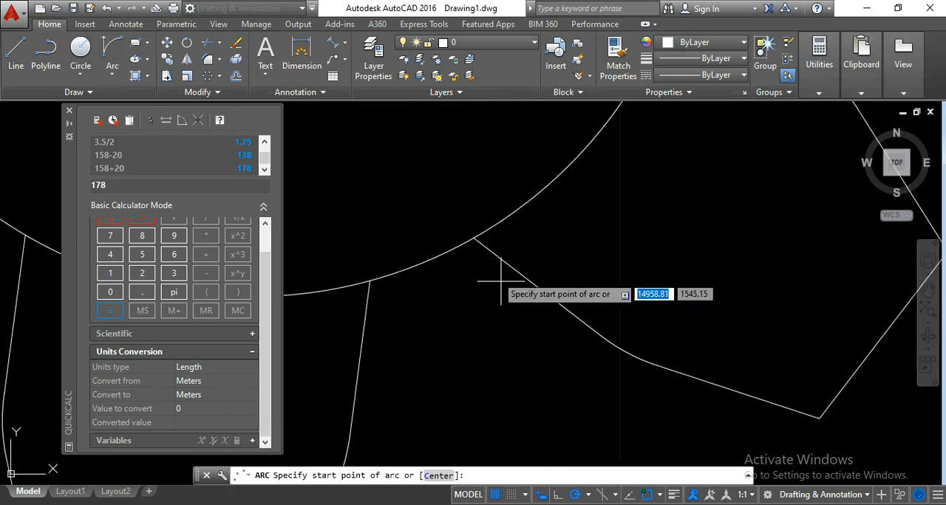
{"action": "left_click", "coordinate": [473, 240]}
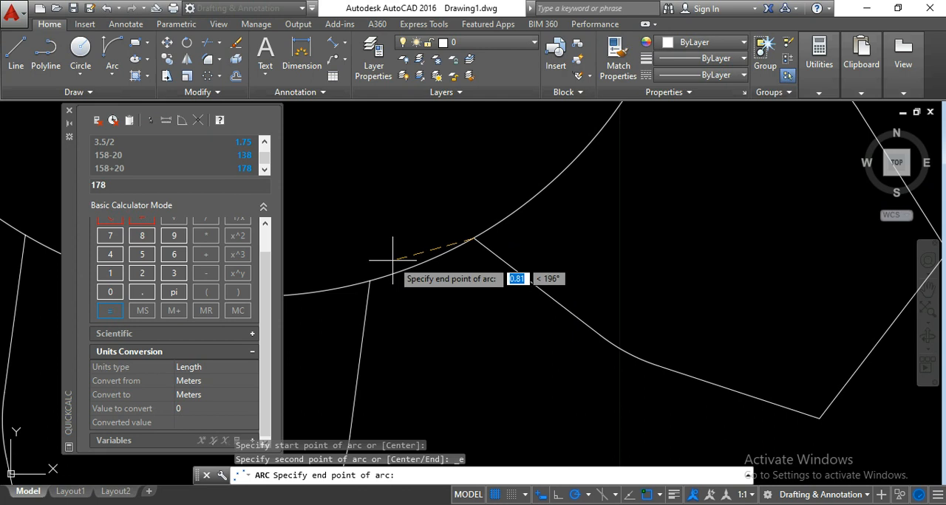
{"action": "left_click", "coordinate": [370, 279]}
{"action": "left_click", "coordinate": [439, 319]}
- Stretch the midpoint of the arc between the lower-right and bottom teeth onto the outer circle
{"action": "left_click", "coordinate": [440, 319]}
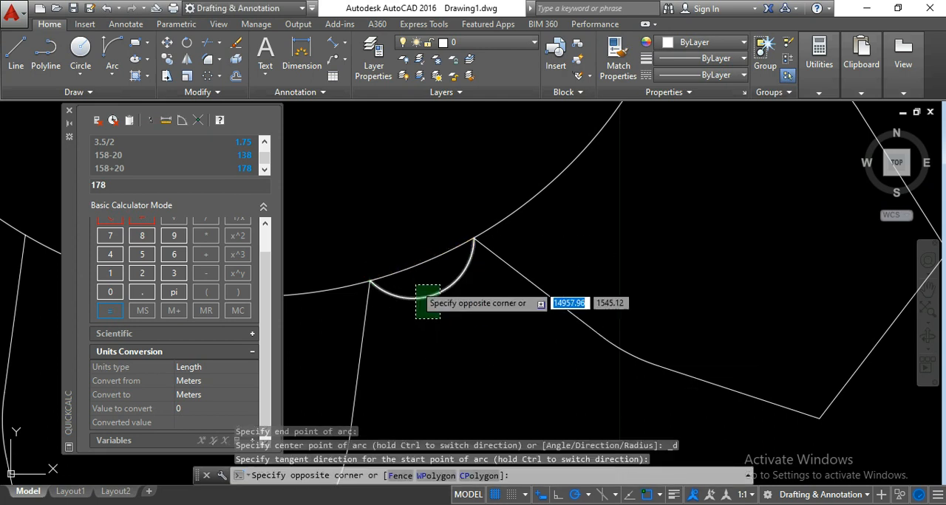
{"action": "left_click", "coordinate": [410, 288]}
{"action": "left_click", "coordinate": [437, 294]}
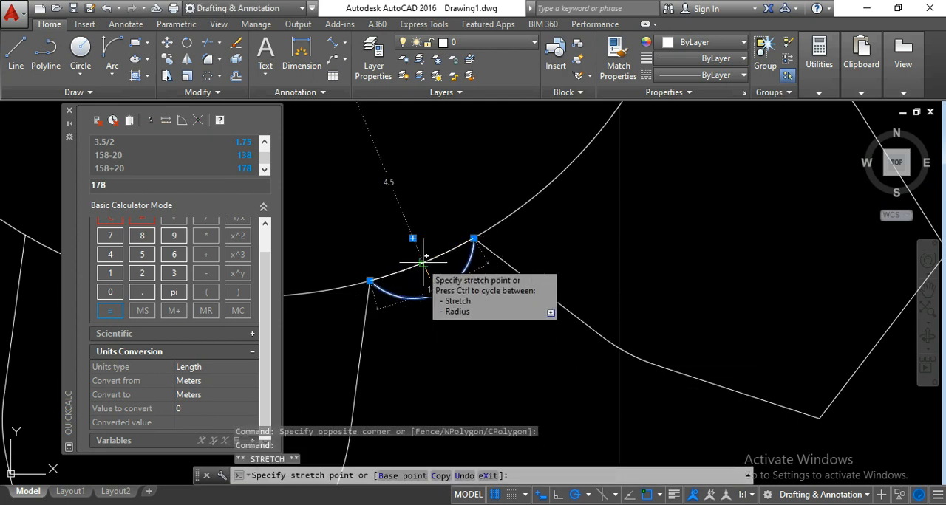
- Draw a Start, End, Direction arc from the lower-left tooth's lower root to the bottom tooth's left root
{"action": "scroll", "coordinate": [465, 332], "scroll_direction": "down", "scroll_amount": 4}
{"action": "middle_click_drag", "start_coordinate": [458, 283], "coordinate": [528, 268]}
{"action": "scroll", "coordinate": [428, 289], "scroll_direction": "up", "scroll_amount": 4}
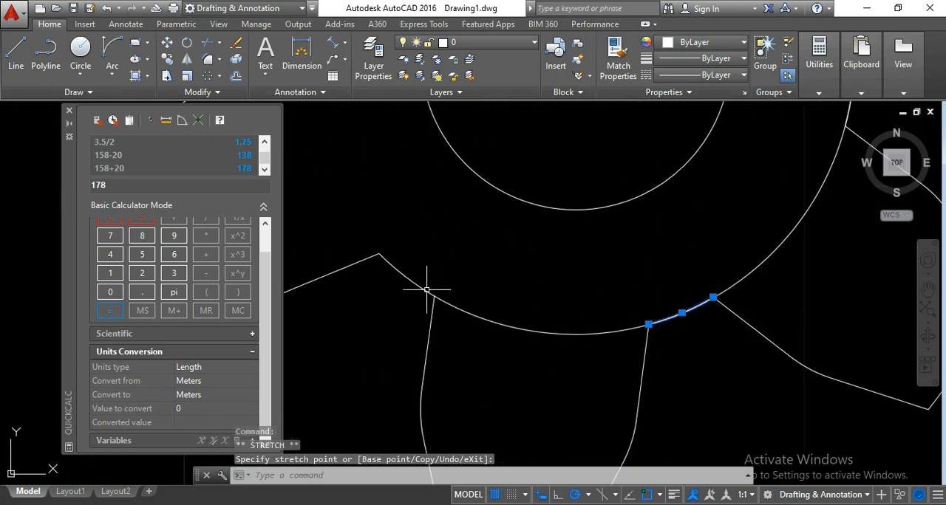
{"action": "left_click", "coordinate": [379, 254]}
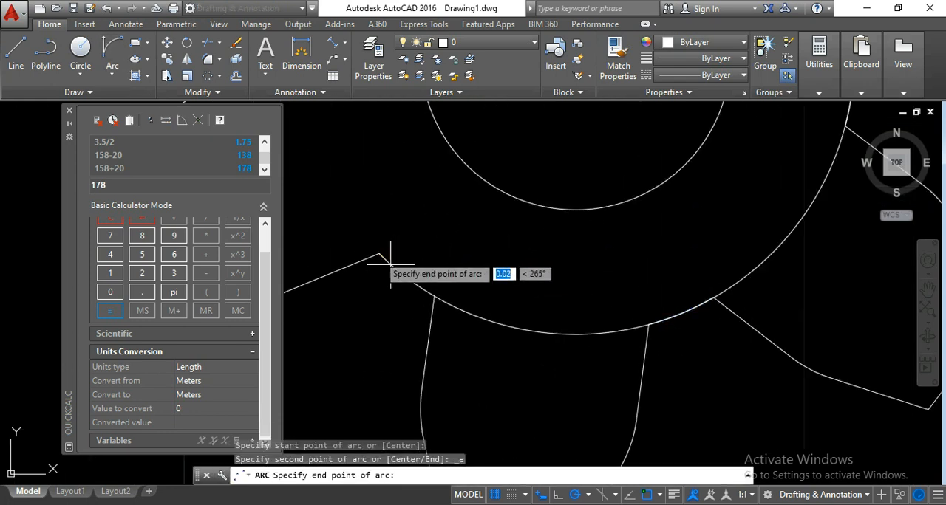
{"action": "left_click", "coordinate": [434, 298]}
{"action": "left_click", "coordinate": [324, 340]}
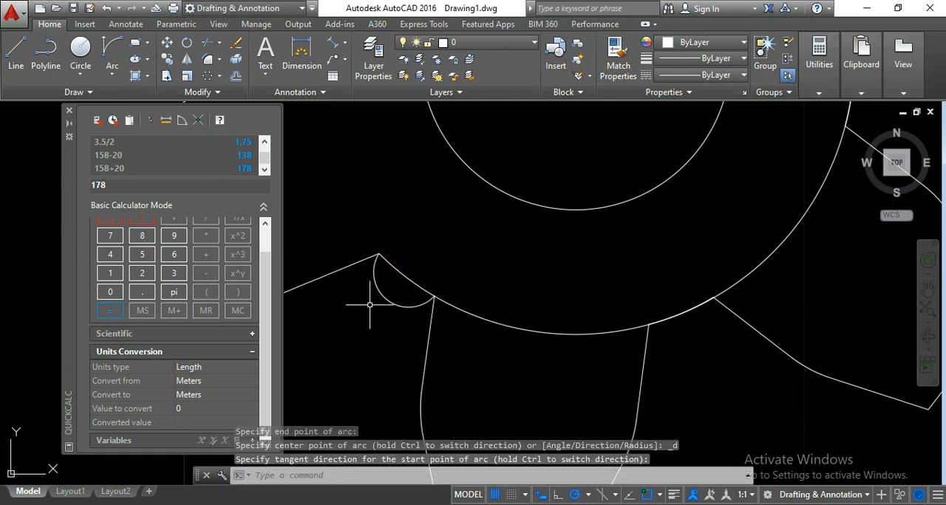
- Stretch the midpoint of the arc between the lower-left and bottom teeth onto the outer circle, and clear the selection
{"action": "left_click", "coordinate": [390, 286]}
{"action": "left_click", "coordinate": [361, 318]}
{"action": "scroll", "coordinate": [380, 292], "scroll_direction": "up", "scroll_amount": 4}
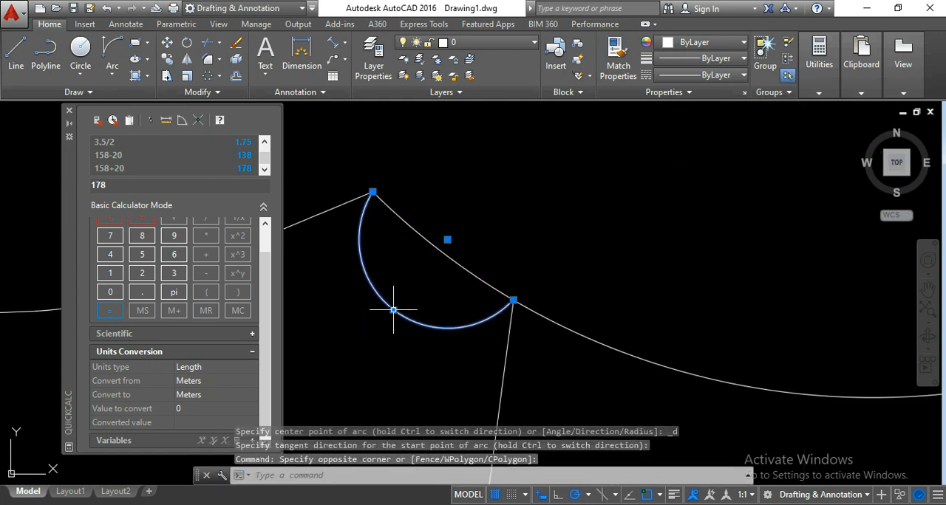
{"action": "left_click", "coordinate": [393, 310]}
{"action": "scroll", "coordinate": [444, 264], "scroll_direction": "down", "scroll_amount": 6}
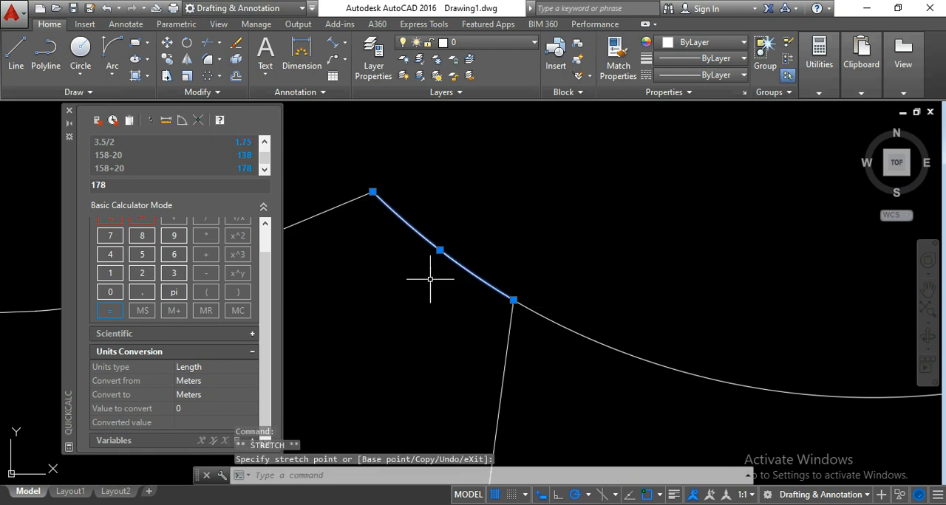
{"action": "middle_click_drag", "start_coordinate": [444, 265], "coordinate": [496, 277]}
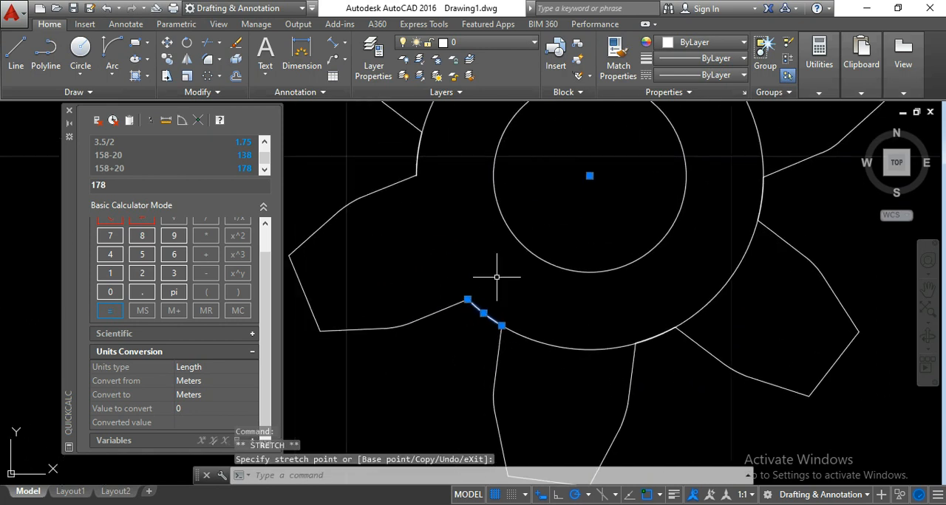
{"action": "key", "text": "Escape"}
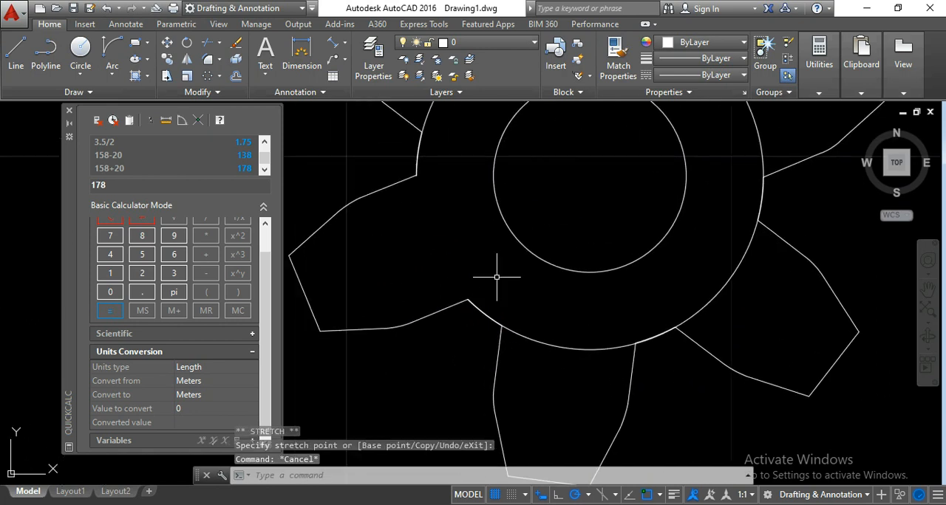
- Erase the outer construction circle that runs through the tooth roots, keeping the root arcs and the central bore
{"action": "left_click", "coordinate": [739, 259]}
{"action": "scroll", "coordinate": [699, 275], "scroll_direction": "down", "scroll_amount": 2}
{"action": "mouse_move", "coordinate": [699, 275]}
{"action": "middle_mouse_down"}
{"action": "mouse_move", "coordinate": [683, 325]}
{"action": "mouse_move", "coordinate": [613, 337]}
{"action": "middle_mouse_up"}
{"action": "key", "text": "Delete"}
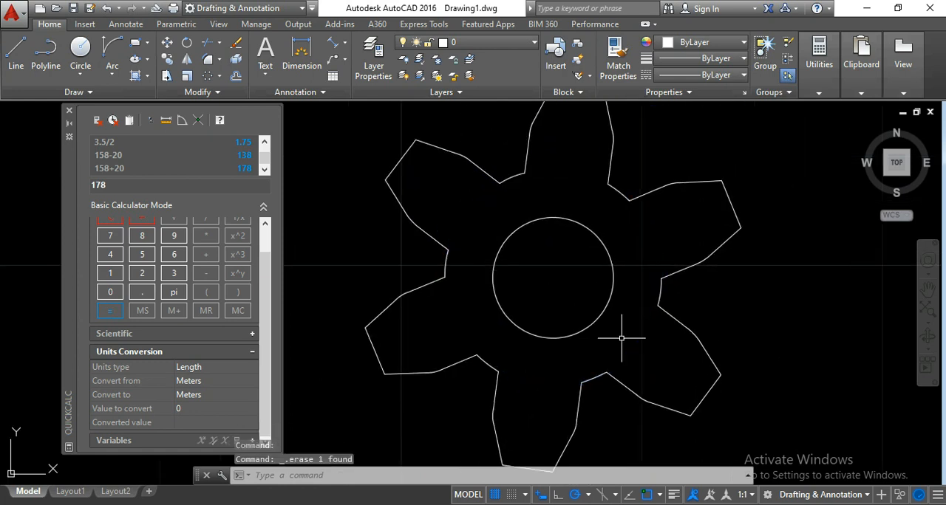
- Close the QuickCalc palette to clear the drawing area around the gear
{"action": "scroll", "coordinate": [621, 338], "scroll_direction": "down", "scroll_amount": 2}
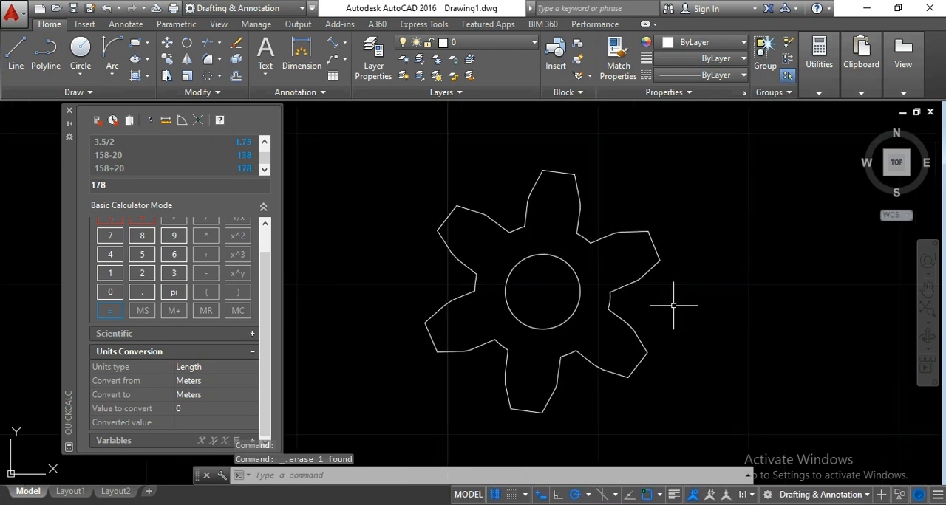
{"action": "middle_click_drag", "start_coordinate": [673, 302], "coordinate": [647, 303]}
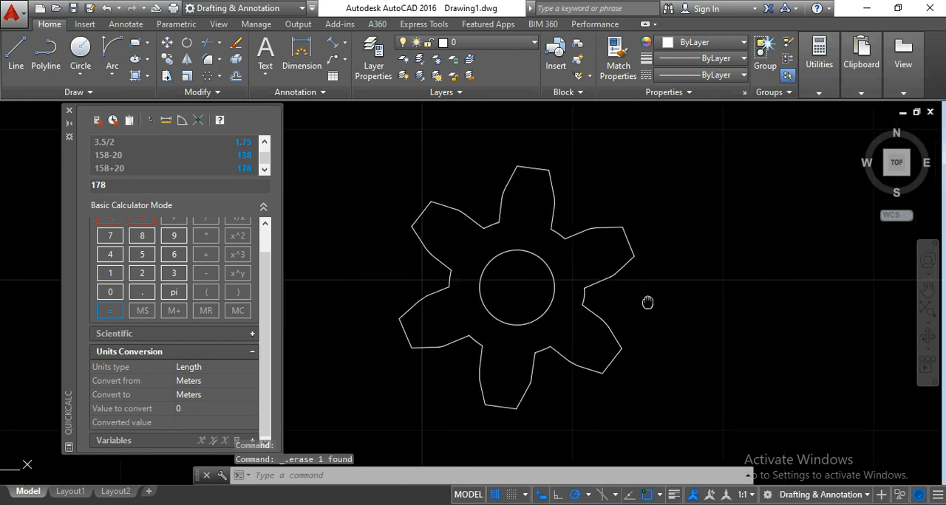
{"action": "left_click", "coordinate": [69, 112]}
- Compare the finished gear outline with the dimensioned reference image beside it
{"action": "scroll", "coordinate": [203, 201], "scroll_direction": "down", "scroll_amount": 2}
{"action": "middle_click_drag", "start_coordinate": [232, 236], "coordinate": [315, 261]}
{"action": "scroll", "coordinate": [401, 259], "scroll_direction": "up", "scroll_amount": 4}
{"action": "middle_click_drag", "start_coordinate": [375, 264], "coordinate": [421, 272]}
{"action": "middle_click_drag", "start_coordinate": [422, 235], "coordinate": [437, 229]}
{"action": "scroll", "coordinate": [493, 210], "scroll_direction": "up", "scroll_amount": 2}
{"action": "scroll", "coordinate": [493, 210], "scroll_direction": "down", "scroll_amount": 6}
{"action": "middle_click_drag", "start_coordinate": [372, 232], "coordinate": [472, 246]}
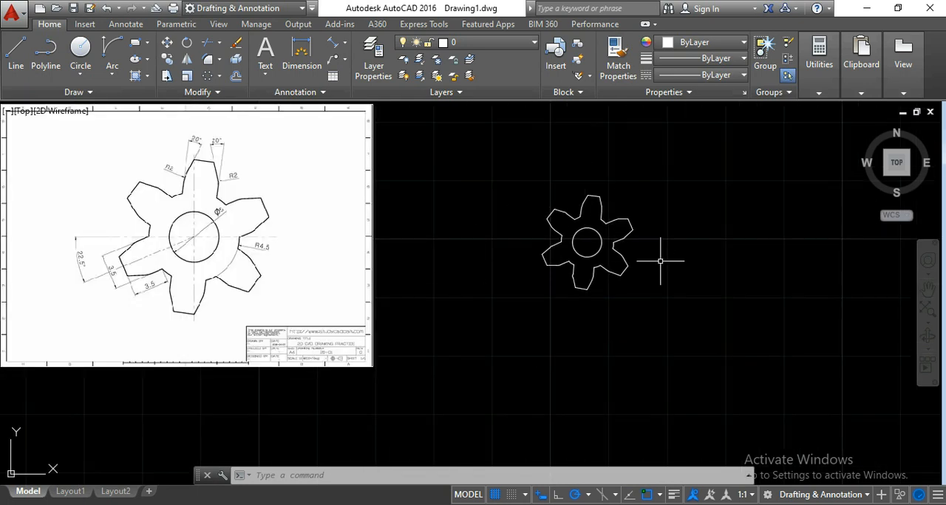
{"action": "scroll", "coordinate": [597, 228], "scroll_direction": "up", "scroll_amount": 7}
{"action": "middle_click_drag", "start_coordinate": [597, 212], "coordinate": [523, 234]}
{"action": "scroll", "coordinate": [543, 230], "scroll_direction": "down", "scroll_amount": 3}
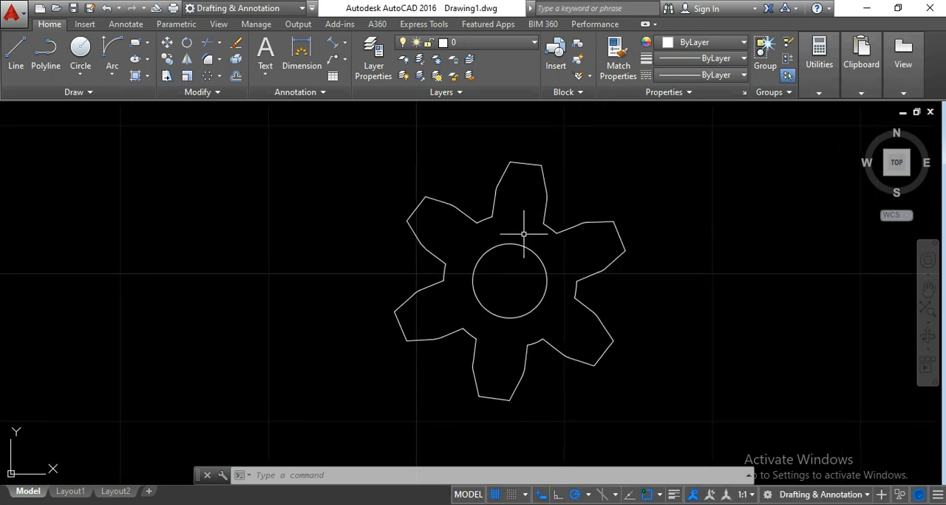
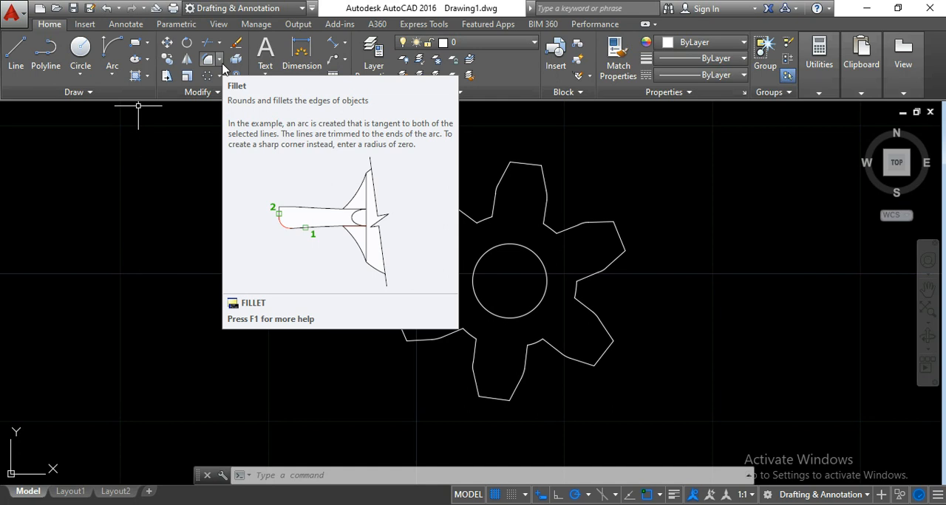
- Choose the Chamfer command for a trial beside the gear's top tooth
{"action": "scroll", "coordinate": [583, 185], "scroll_direction": "up", "scroll_amount": 3}
{"action": "middle_click_drag", "start_coordinate": [583, 185], "coordinate": [555, 205]}
{"action": "scroll", "coordinate": [502, 185], "scroll_direction": "up", "scroll_amount": 2}
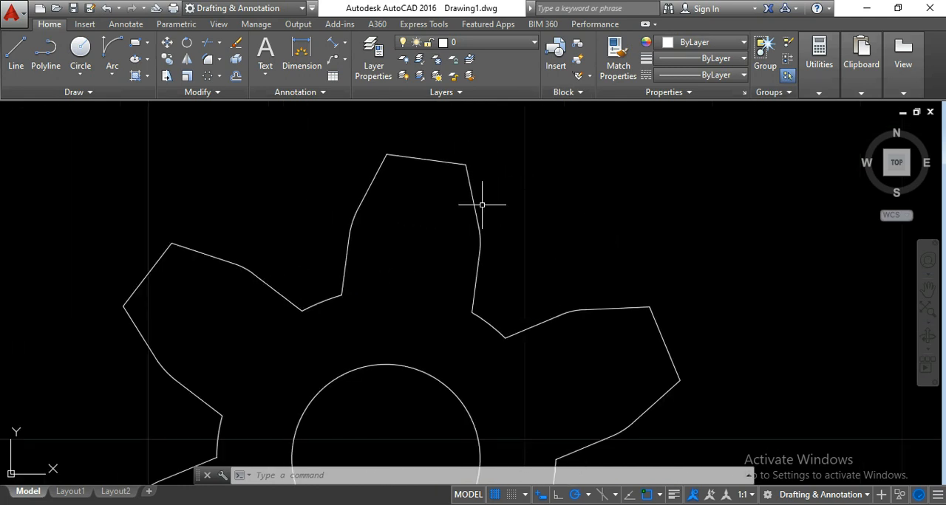
{"action": "left_click", "coordinate": [220, 59]}
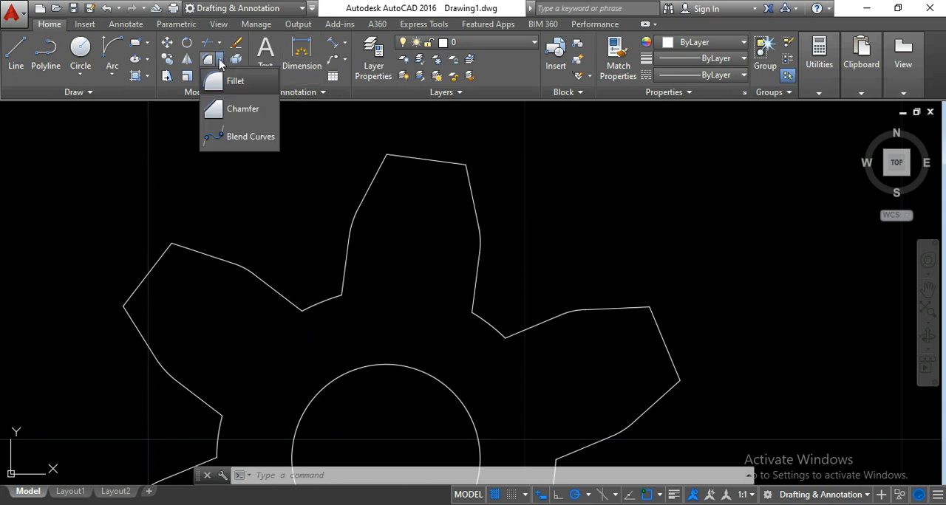
{"action": "left_click", "coordinate": [230, 111]}
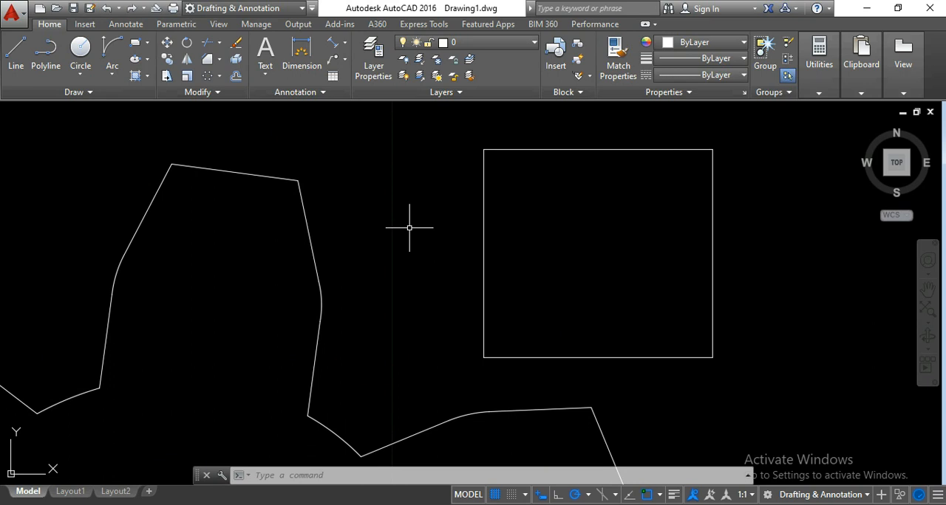
- Chamfer the rectangle's upper-right corner by angle, using the full top edge as the chamfer length and an angle of 20 degrees
{"action": "left_click", "coordinate": [207, 61]}
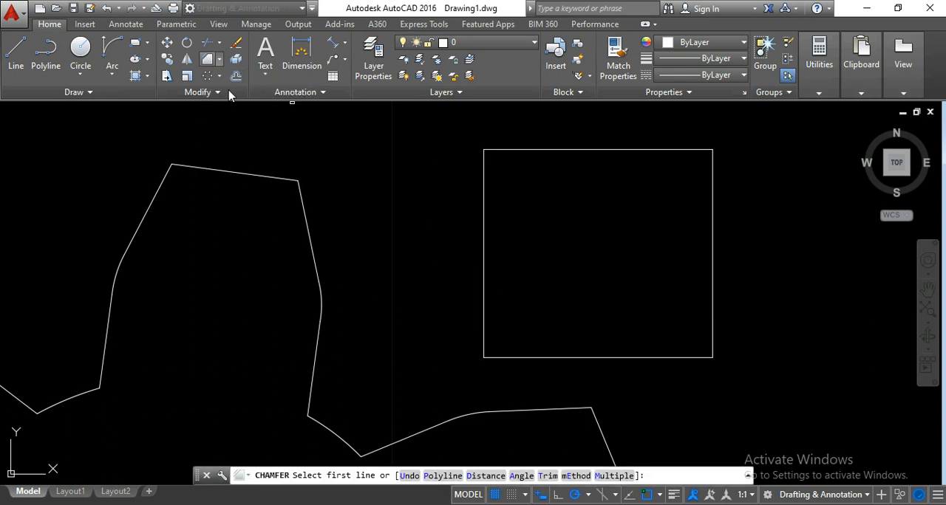
{"action": "left_click", "coordinate": [520, 477]}
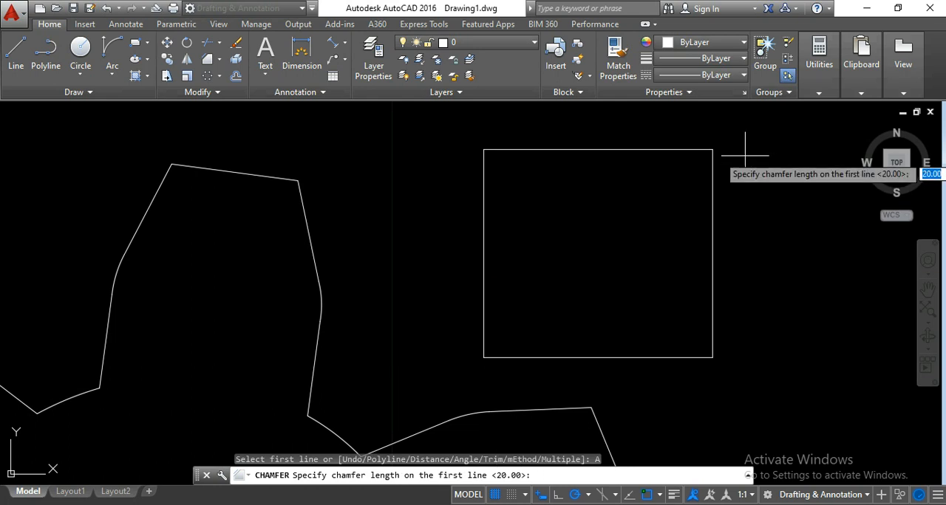
{"action": "left_click", "coordinate": [712, 149]}
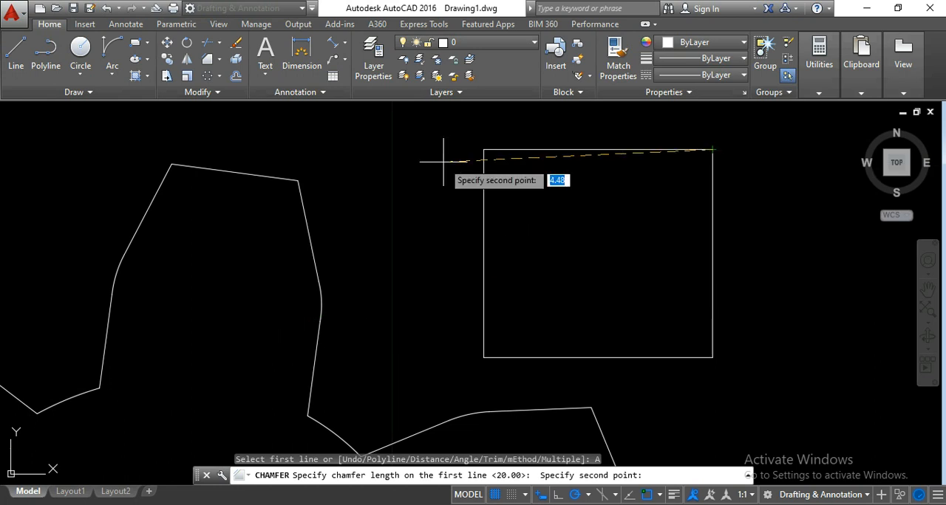
{"action": "left_click", "coordinate": [483, 149]}
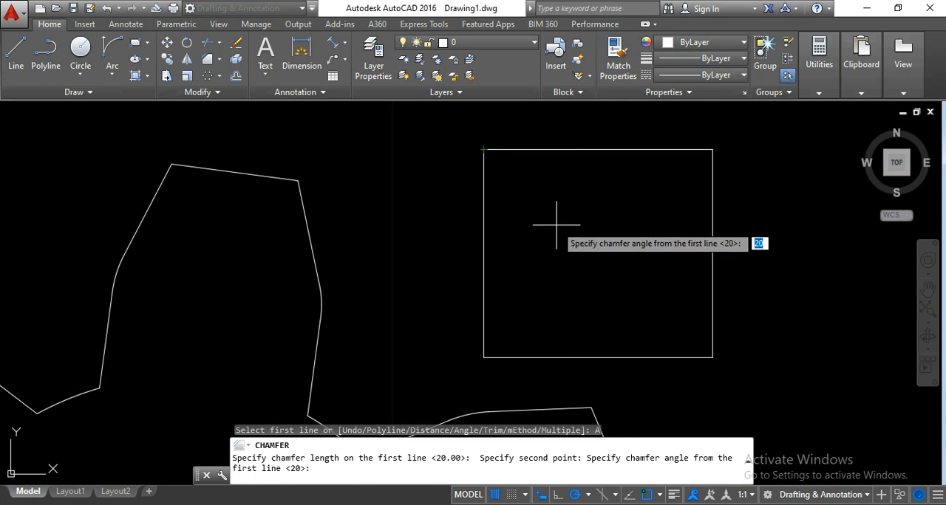
{"action": "type", "text": "20"}
{"action": "key", "text": "Return"}
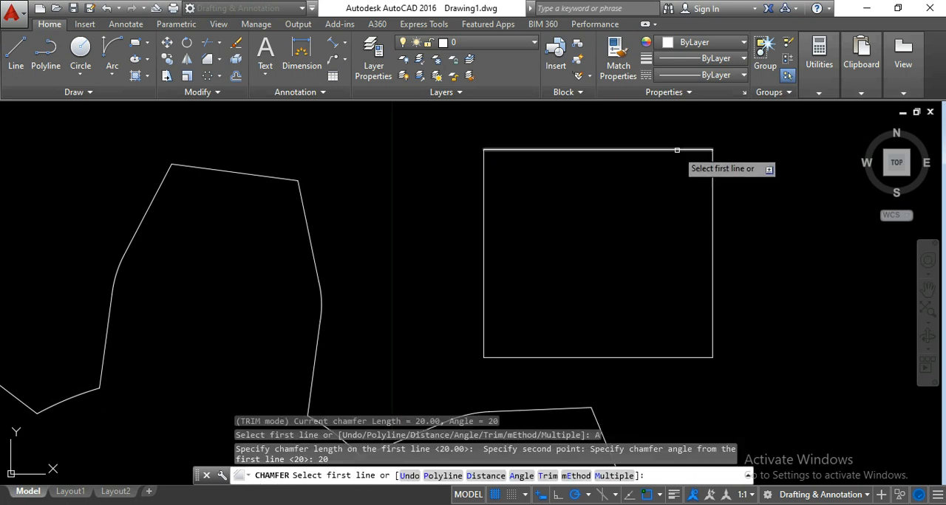
{"action": "left_click", "coordinate": [677, 150]}
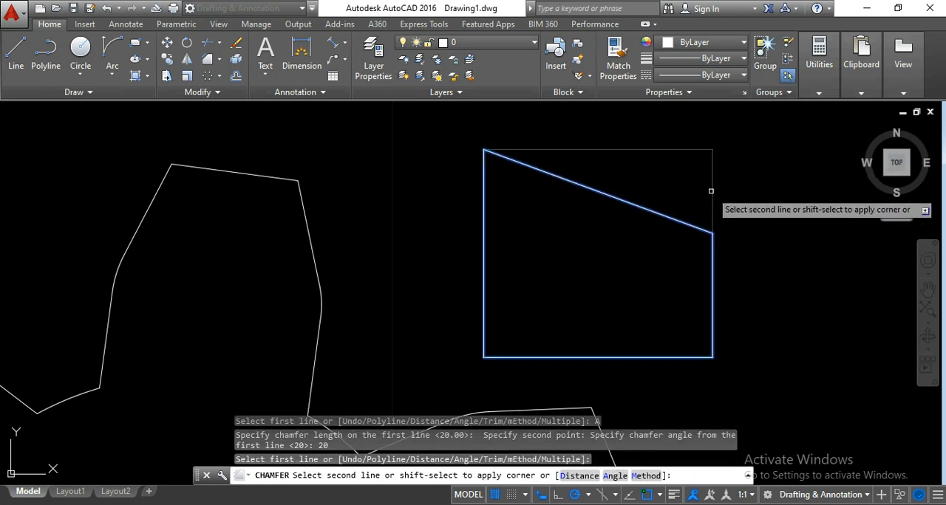
{"action": "left_click", "coordinate": [710, 190]}
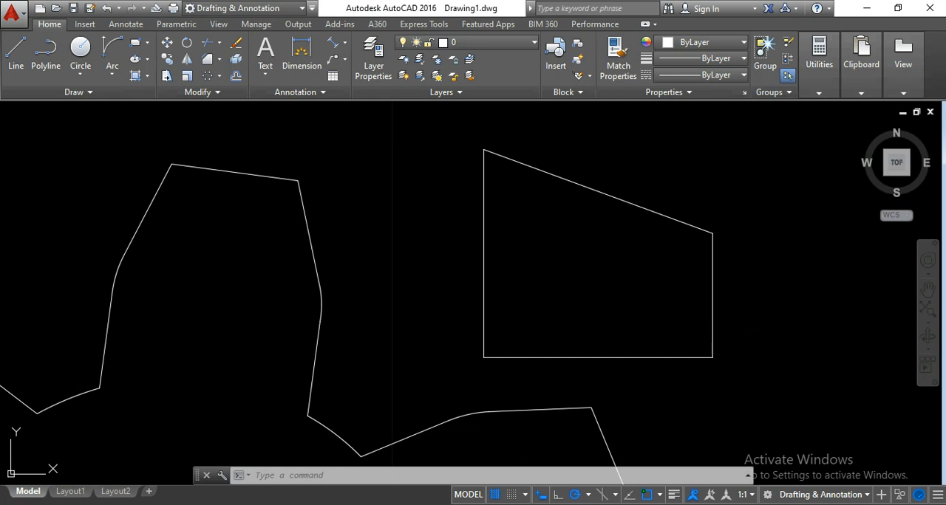
- Erase the chamfered trial rectangle beside the gear's top tooth
{"action": "left_click", "coordinate": [740, 379]}
{"action": "left_click", "coordinate": [447, 138]}
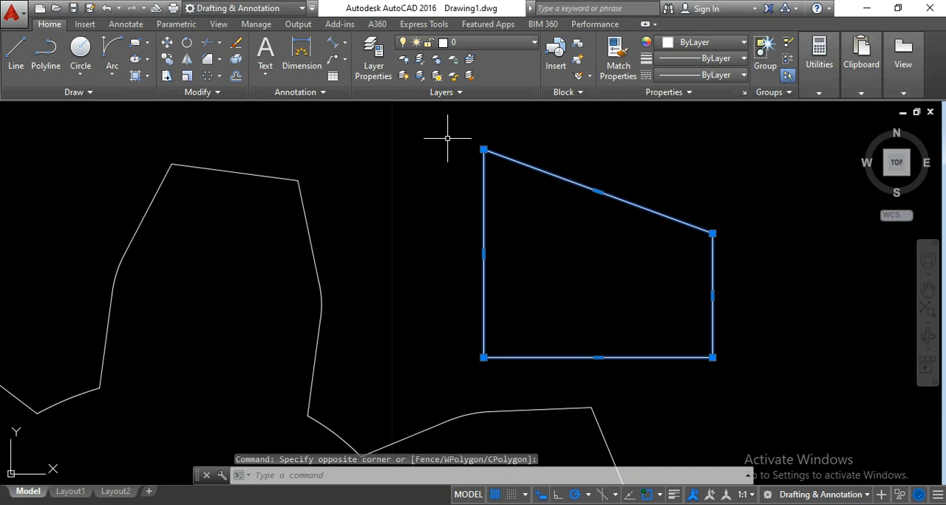
{"action": "key", "text": "Delete"}
- Examine the gear's upper teeth and root arcs up close, as well as the complete six-tooth outline with its central bore
{"action": "scroll", "coordinate": [444, 148], "scroll_direction": "down", "scroll_amount": 3}
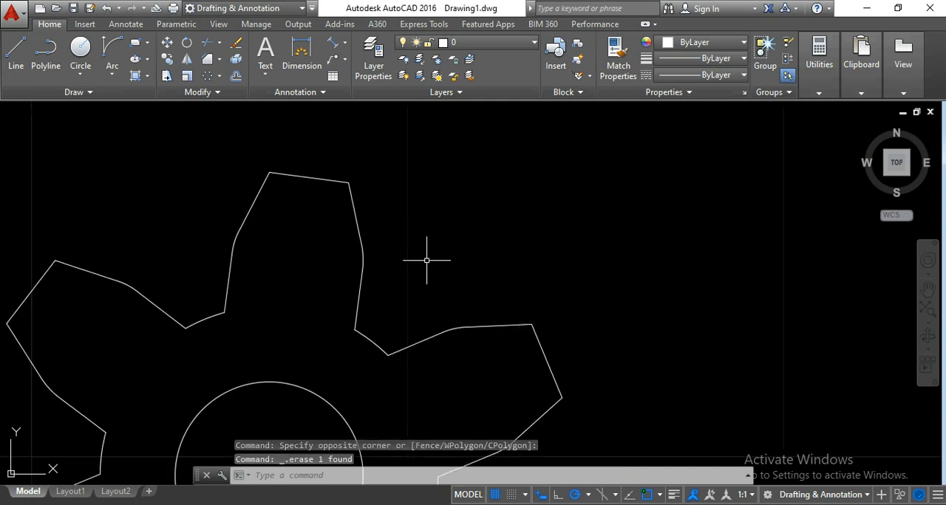
{"action": "middle_click_drag", "start_coordinate": [495, 231], "coordinate": [512, 239]}
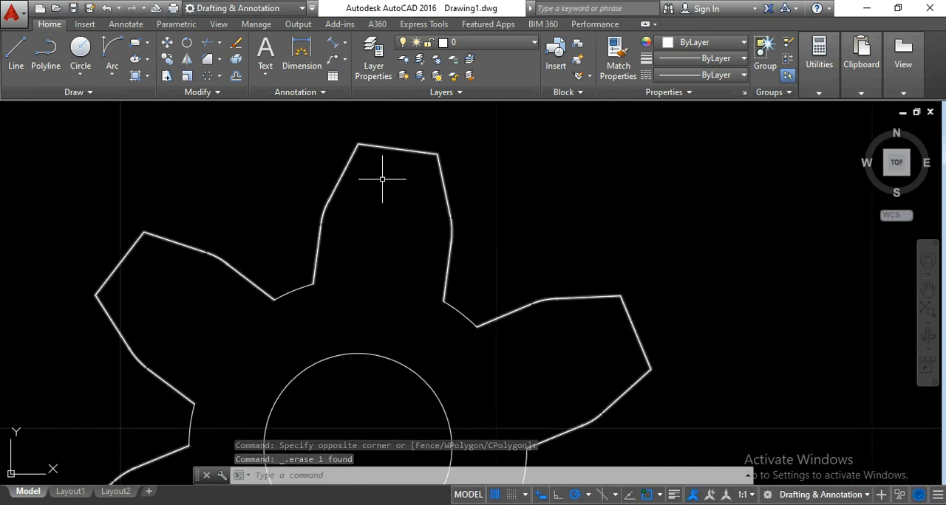
{"action": "middle_click_drag", "start_coordinate": [389, 169], "coordinate": [423, 183]}
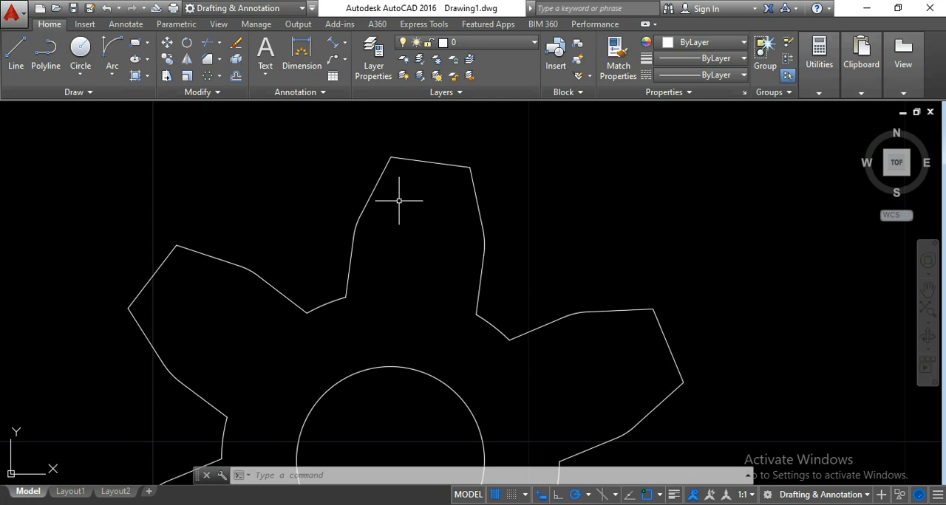
{"action": "scroll", "coordinate": [399, 200], "scroll_direction": "down", "scroll_amount": 5}
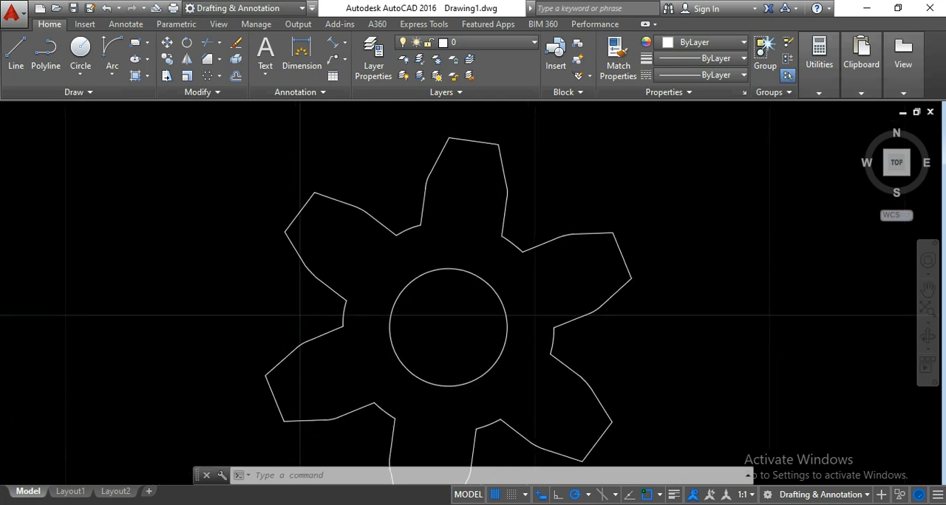
{"action": "middle_click_drag", "start_coordinate": [622, 289], "coordinate": [544, 288]}
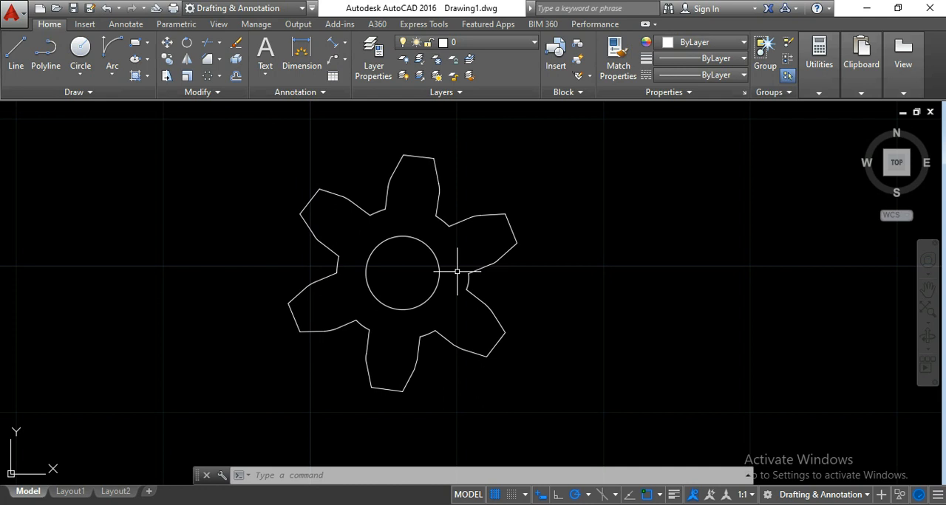
{"action": "mouse_move", "coordinate": [451, 253]}
{"action": "middle_mouse_down"}
{"action": "mouse_move", "coordinate": [483, 263]}
{"action": "mouse_move", "coordinate": [500, 252]}
{"action": "mouse_move", "coordinate": [483, 270]}
{"action": "middle_mouse_up"}
{"action": "scroll", "coordinate": [481, 257], "scroll_direction": "up", "scroll_amount": 2}
{"action": "scroll", "coordinate": [499, 252], "scroll_direction": "down", "scroll_amount": 2}
{"action": "scroll", "coordinate": [492, 263], "scroll_direction": "up", "scroll_amount": 2}
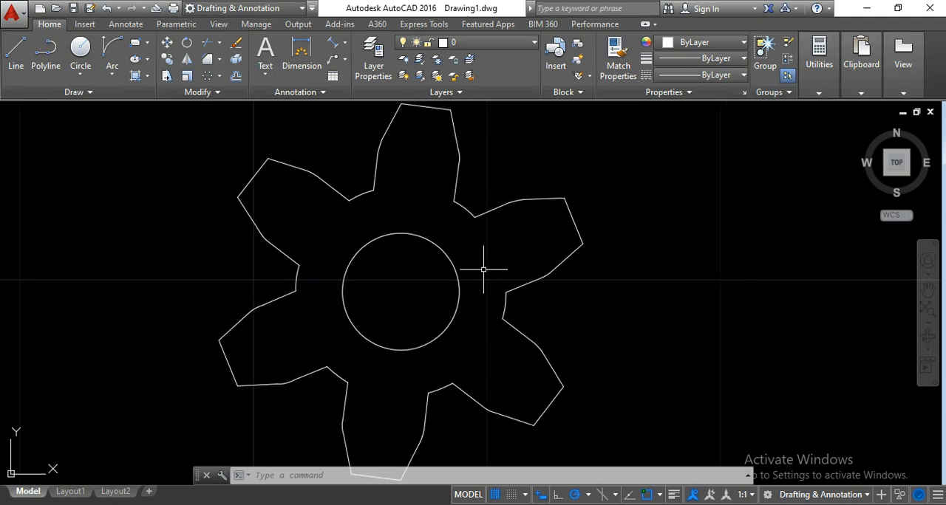